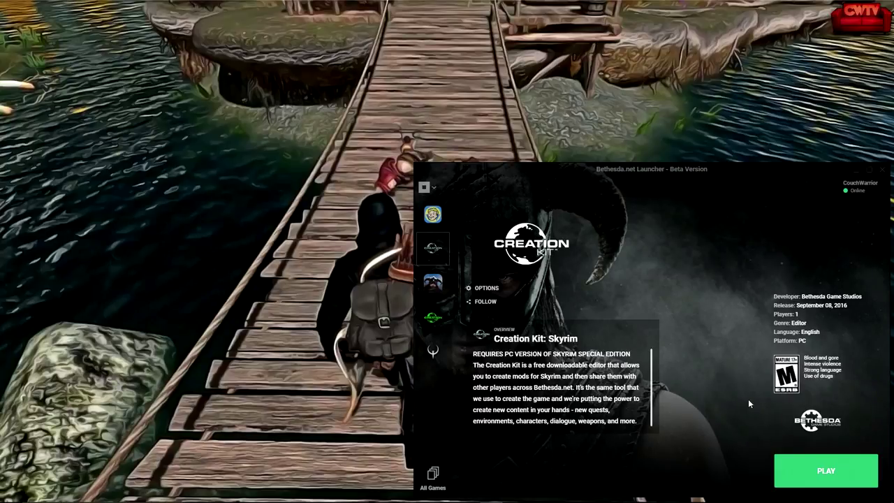
# Launch the Creation Kit for Skyrim and spread out its main window, Render Window and Object Window.
pyautogui.click(809, 472)
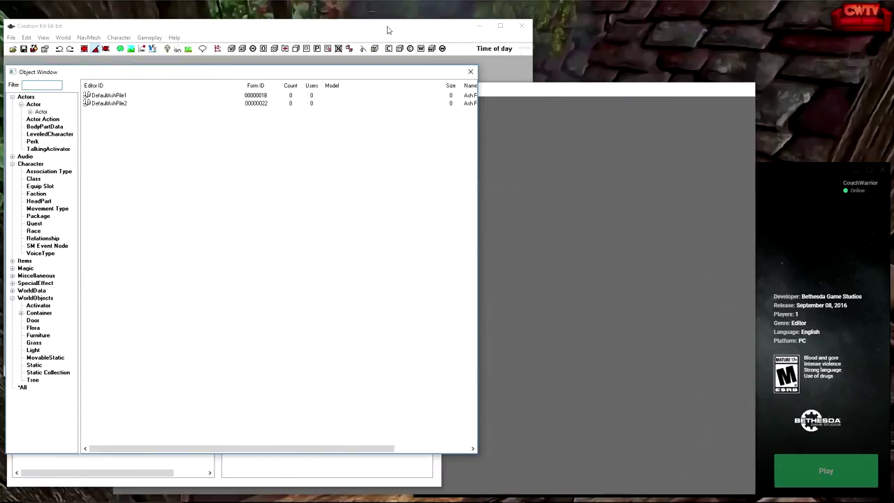
pyautogui.moveTo(389, 30); pyautogui.dragTo(389, 18)
pyautogui.click(514, 91)
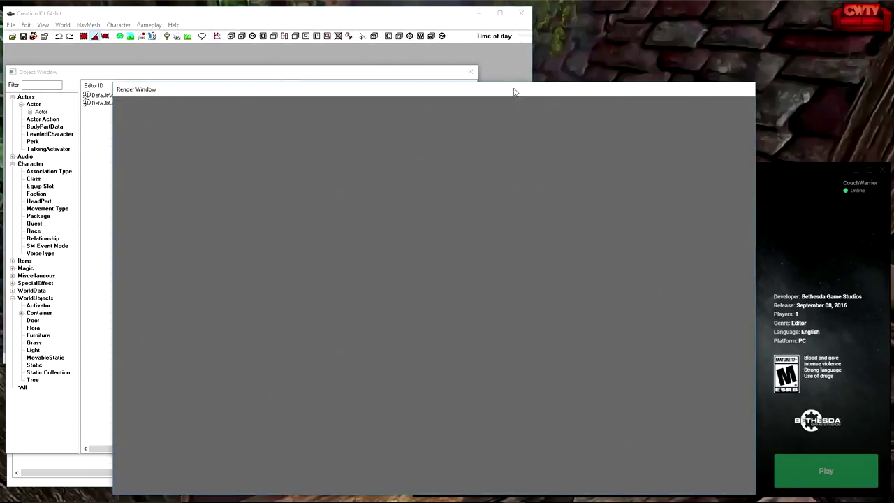
pyautogui.moveTo(555, 93); pyautogui.dragTo(693, 64)
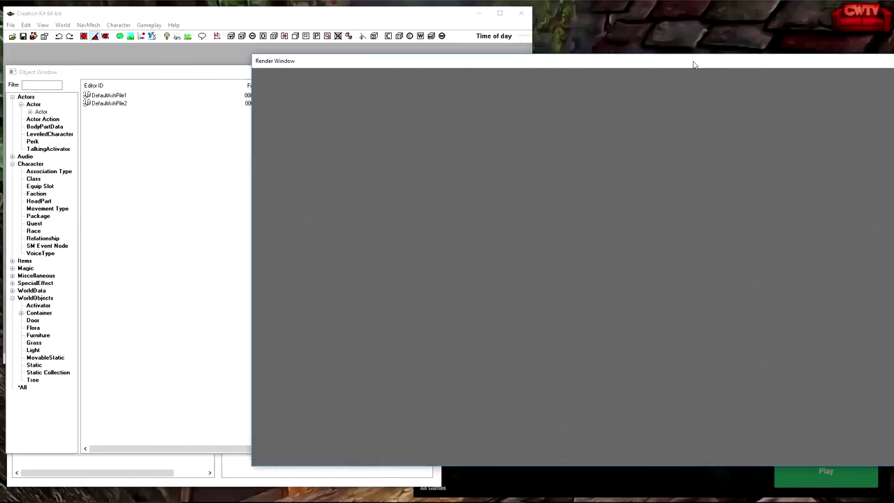
pyautogui.click(148, 74)
pyautogui.moveTo(148, 74)
pyautogui.mouseDown()
pyautogui.moveTo(158, 57)
pyautogui.moveTo(151, 59)
pyautogui.mouseUp()
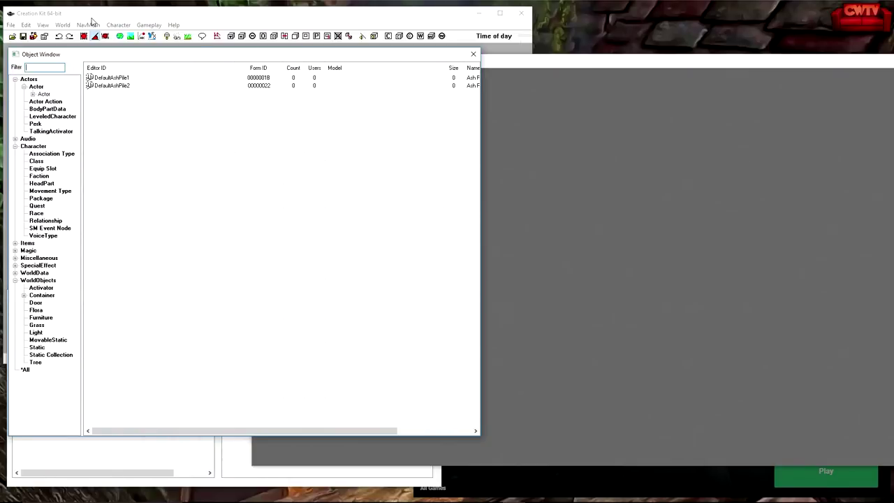
# Bring the Render Window, Cell View and Object Window to the front in turn to examine each one.
pyautogui.click(621, 62)
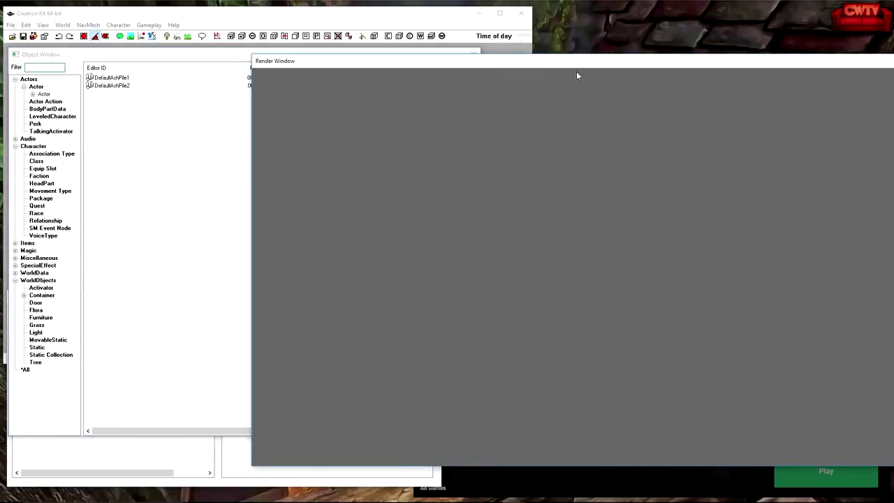
pyautogui.click(157, 456)
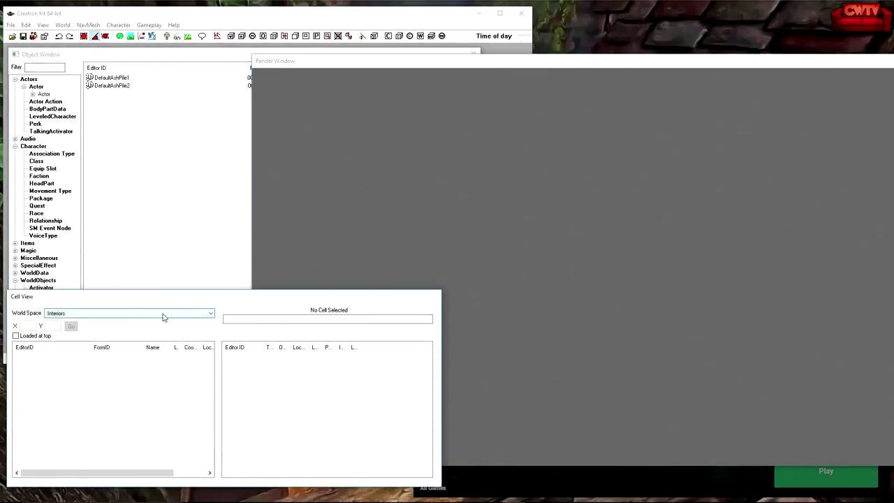
pyautogui.click(432, 62)
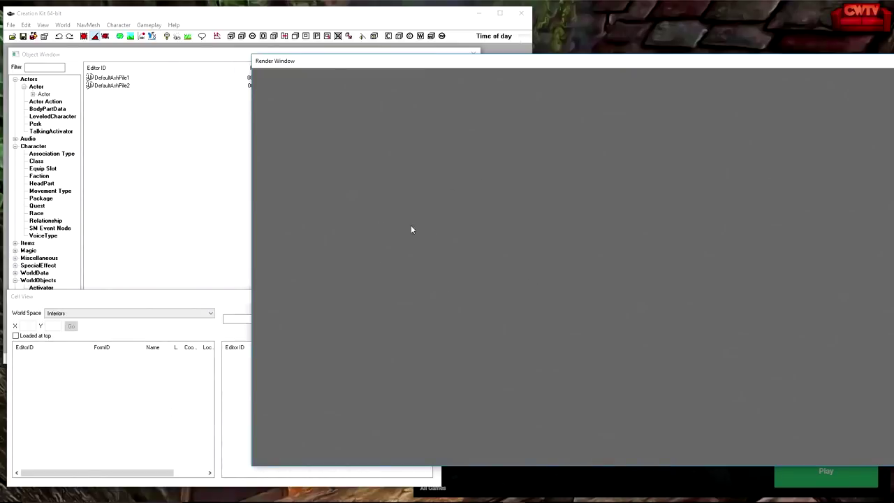
pyautogui.click(169, 302)
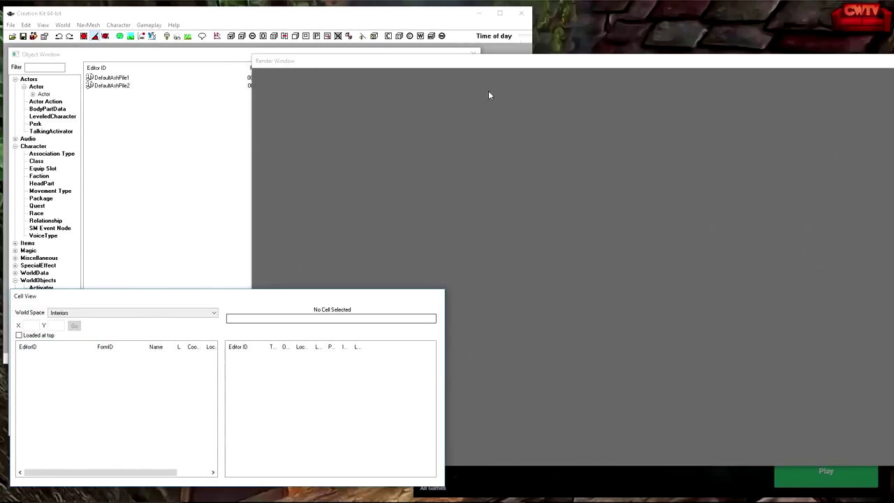
pyautogui.click(482, 67)
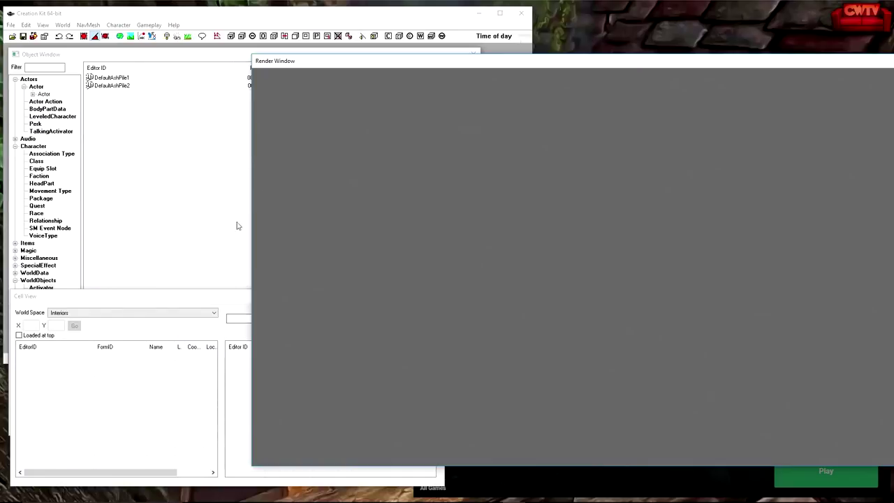
pyautogui.click(156, 56)
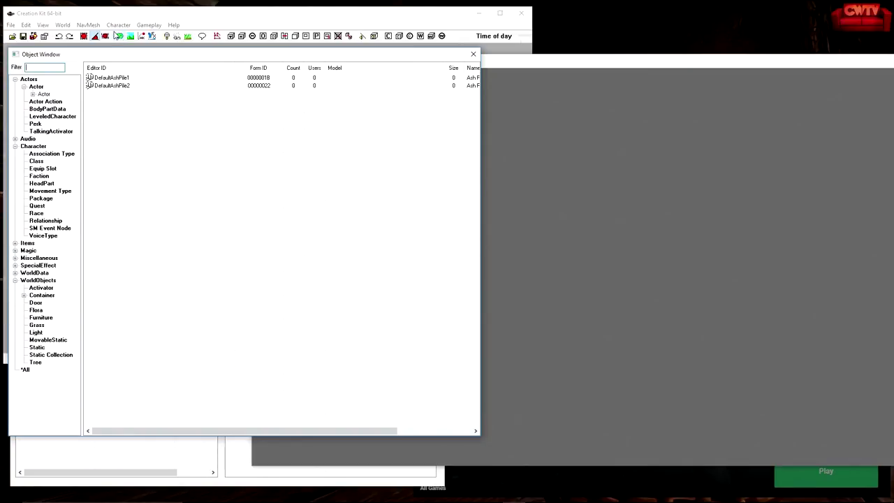
# Load the Skyrim.esm and Update.esm master files as data, accepting all loading warnings at once.
pyautogui.click(11, 25)
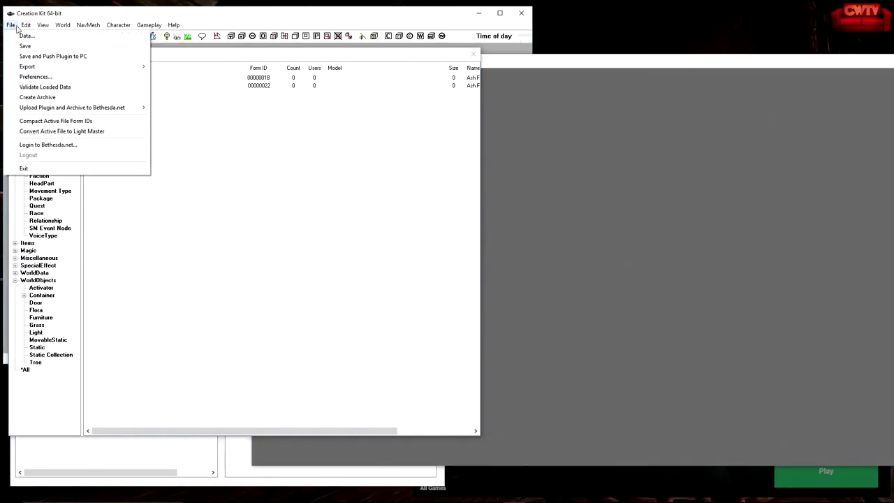
pyautogui.click(24, 37)
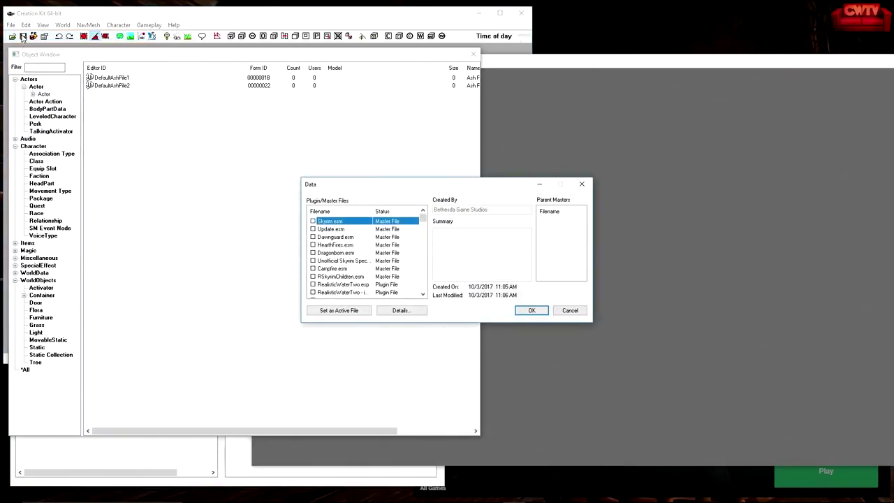
pyautogui.moveTo(423, 220)
pyautogui.mouseDown()
pyautogui.moveTo(421, 294)
pyautogui.moveTo(426, 220)
pyautogui.mouseUp()
pyautogui.moveTo(425, 220); pyautogui.dragTo(422, 254)
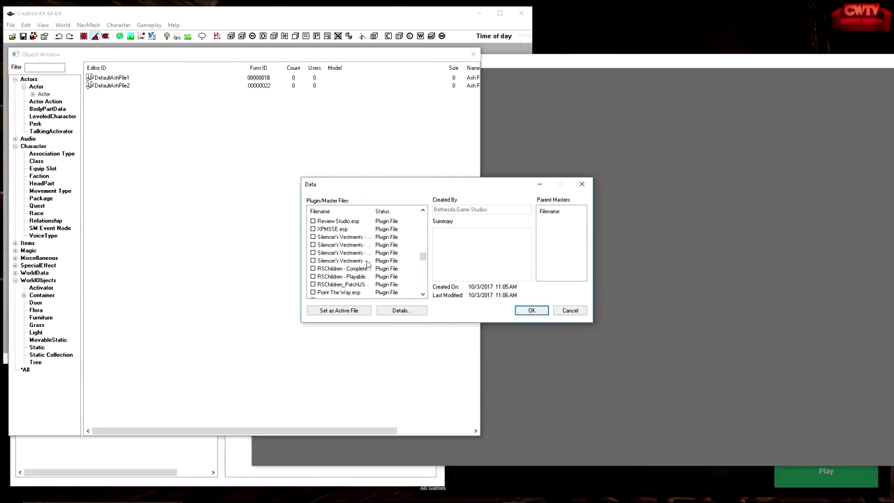
pyautogui.moveTo(426, 257); pyautogui.dragTo(431, 216)
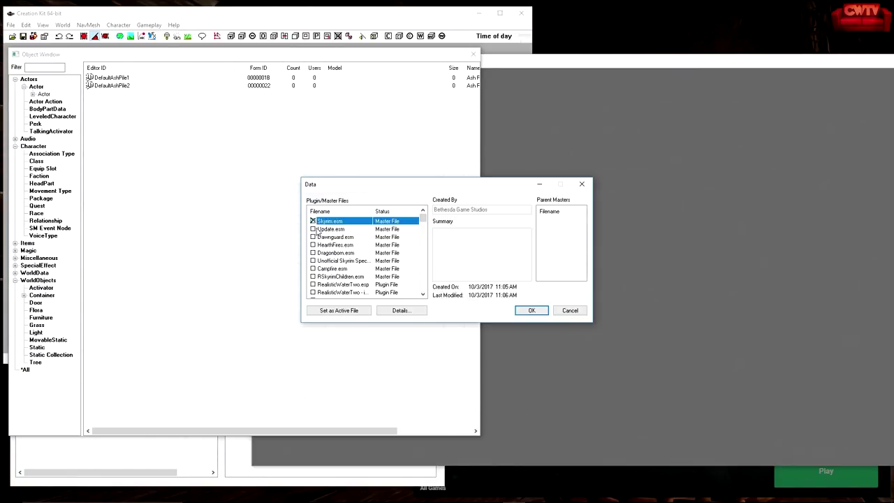
pyautogui.doubleClick(318, 230)
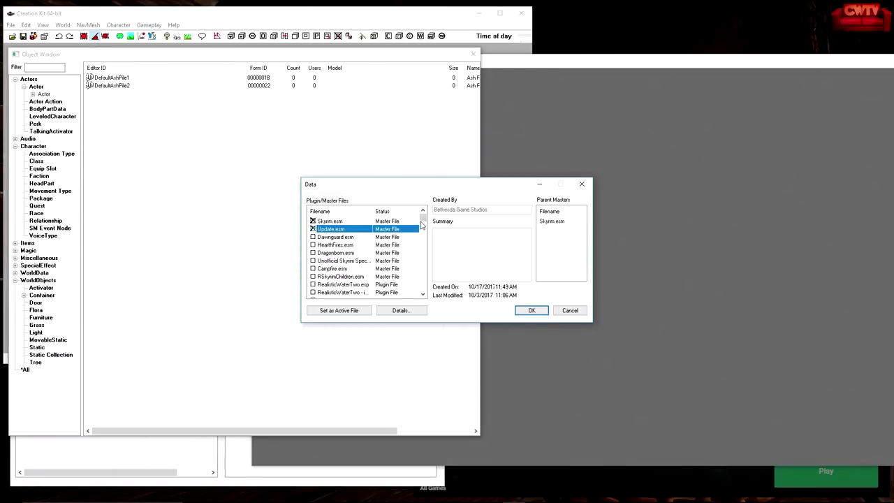
pyautogui.moveTo(423, 223)
pyautogui.mouseDown()
pyautogui.moveTo(431, 297)
pyautogui.moveTo(431, 233)
pyautogui.mouseUp()
pyautogui.click(314, 238)
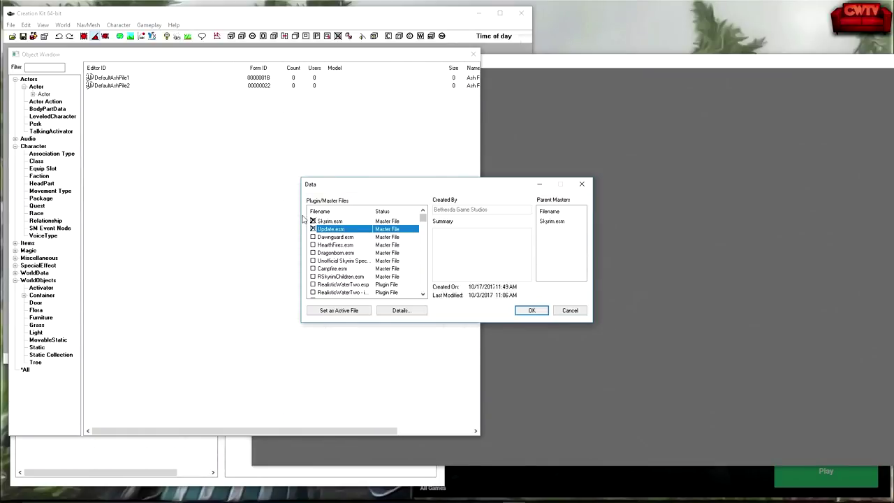
pyautogui.click(530, 312)
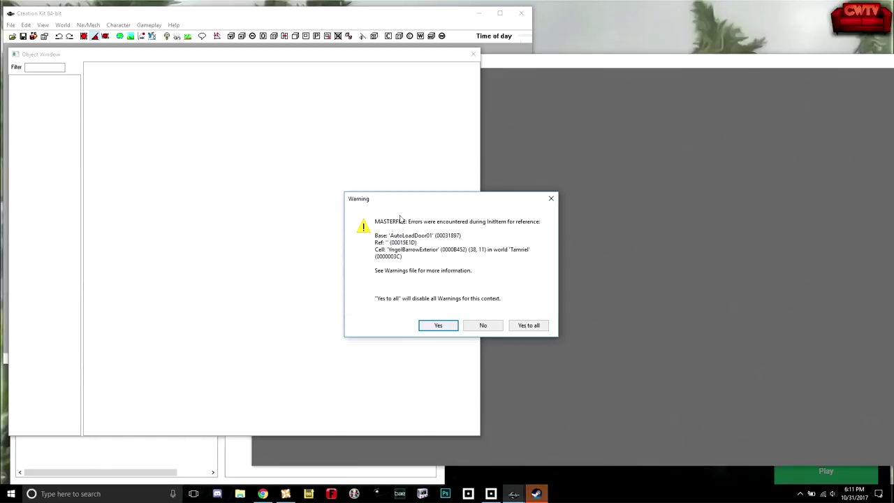
pyautogui.click(529, 326)
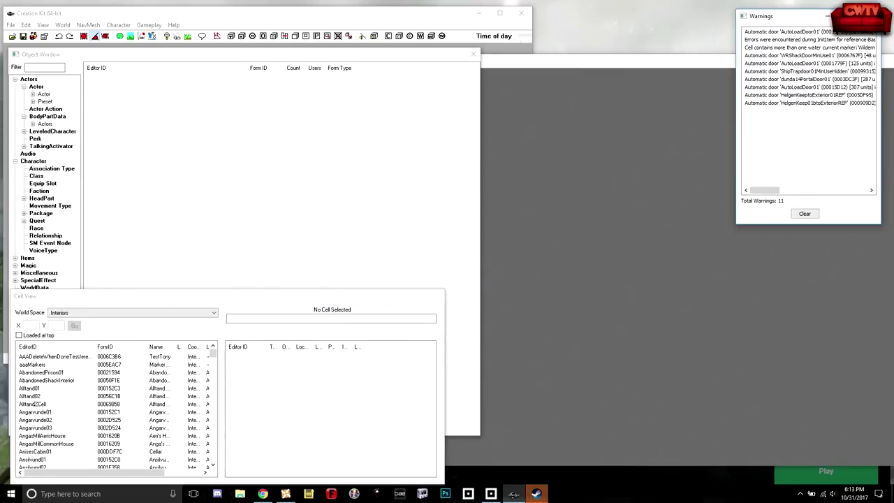
# Filter all object categories in the Object Window by "hat" and look through the matching entries.
pyautogui.click(155, 56)
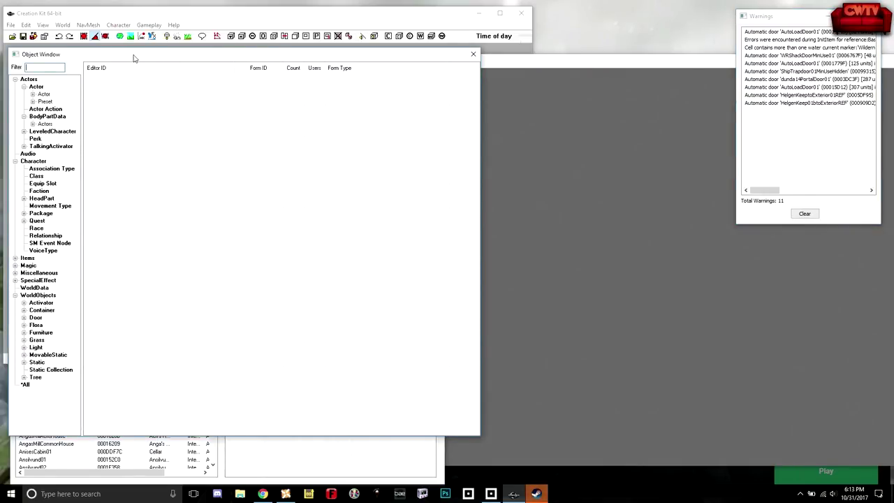
pyautogui.moveTo(134, 57); pyautogui.dragTo(133, 56)
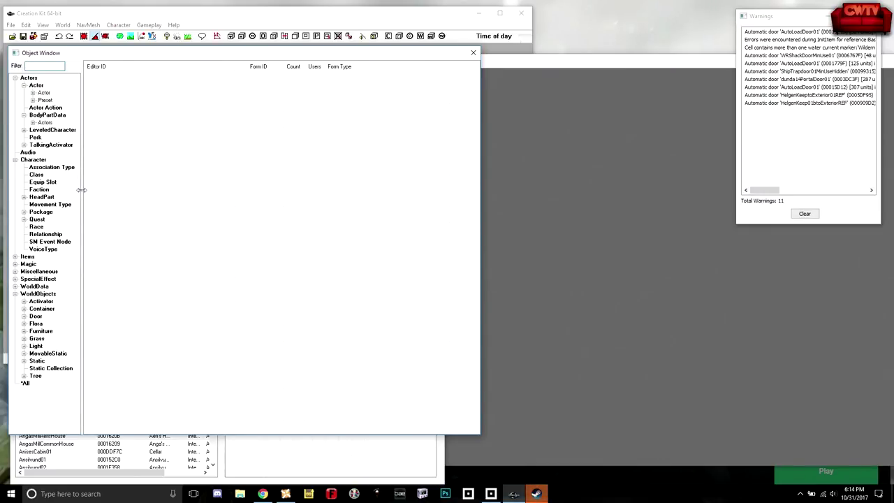
pyautogui.click(28, 384)
pyautogui.click(51, 67)
pyautogui.write('hat')
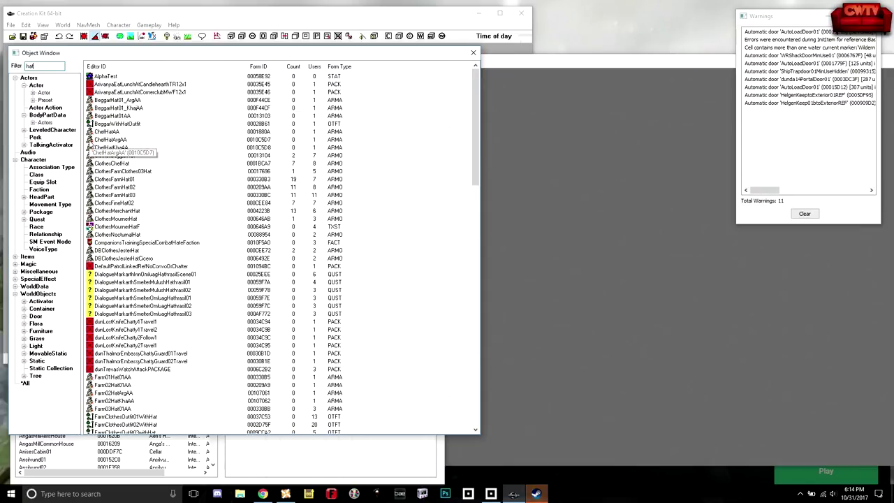
pyautogui.scroll(-7, 136, 203)
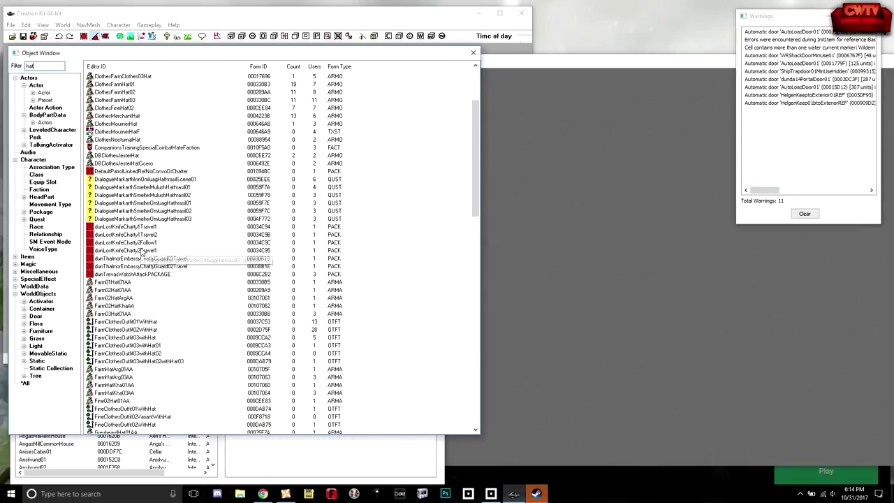
pyautogui.scroll(-1, 142, 255)
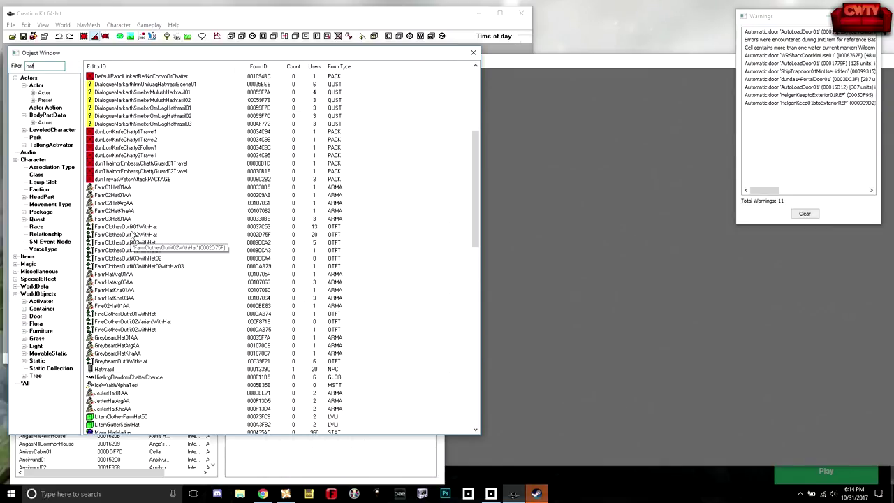
pyautogui.write('t')
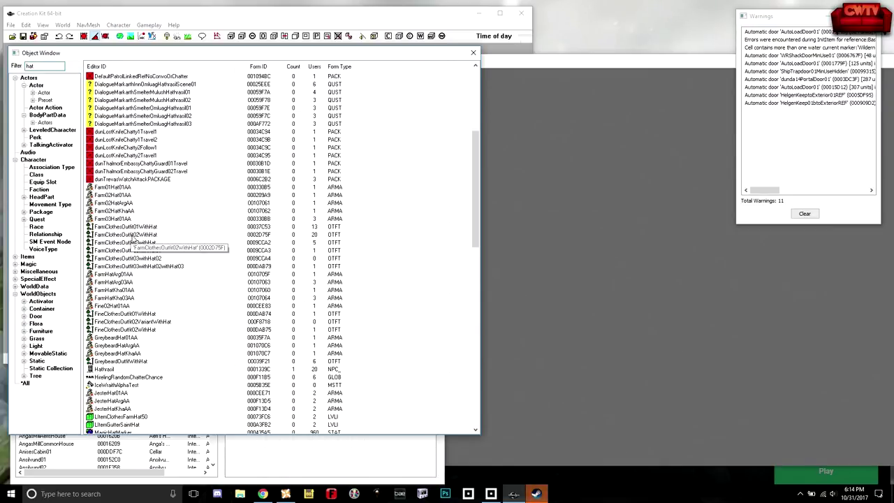
# Examine the Farm01Hat01AA and Farm02Hat01AA armour addon entries and the actions offered for each.
pyautogui.click(118, 197)
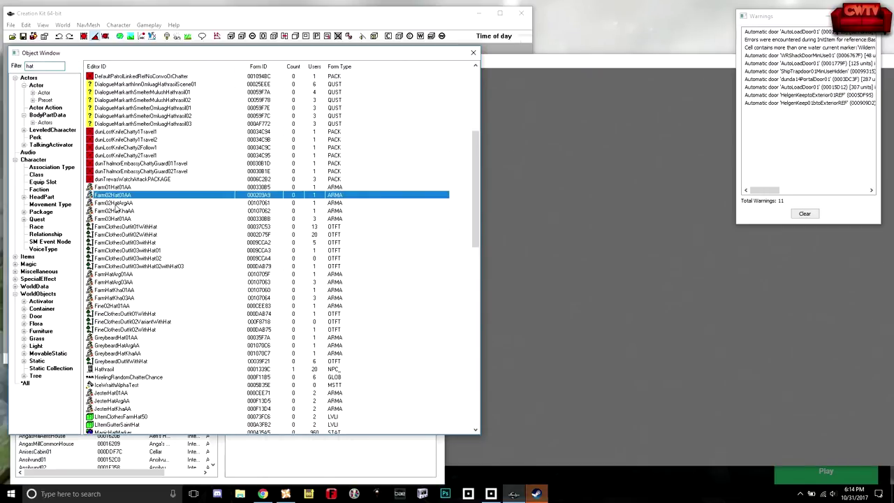
pyautogui.click(113, 189)
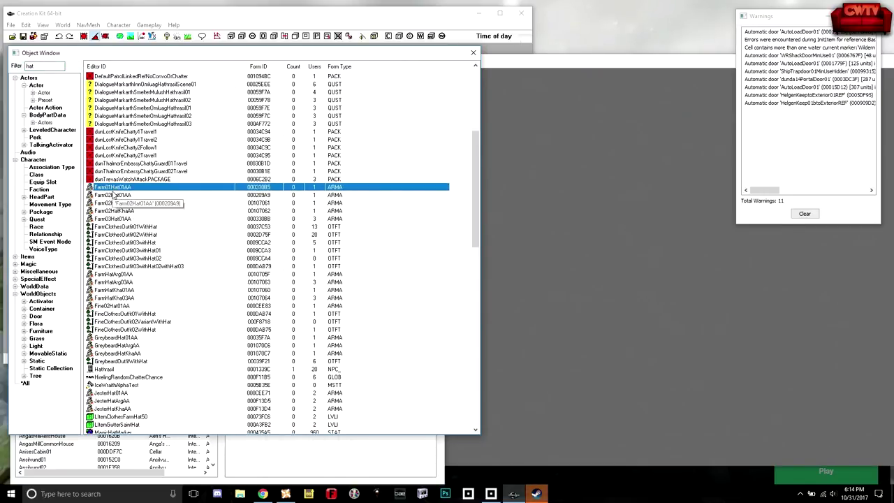
pyautogui.click(115, 195)
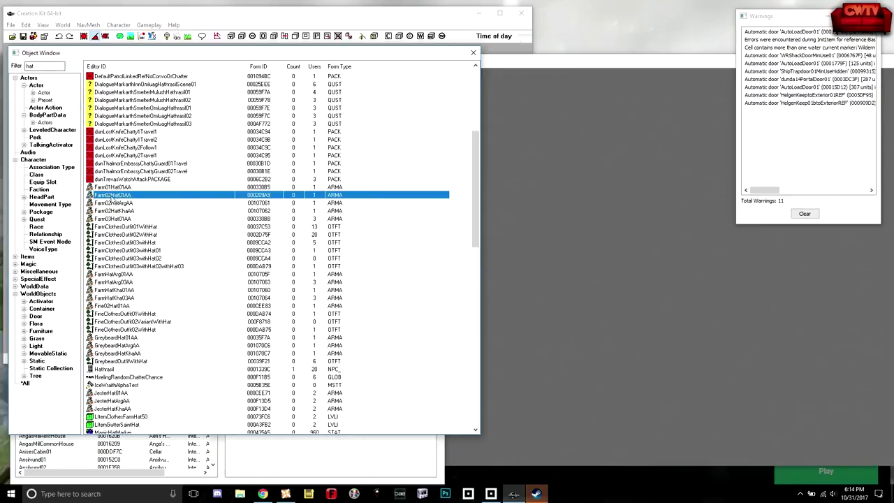
pyautogui.rightClick(111, 188)
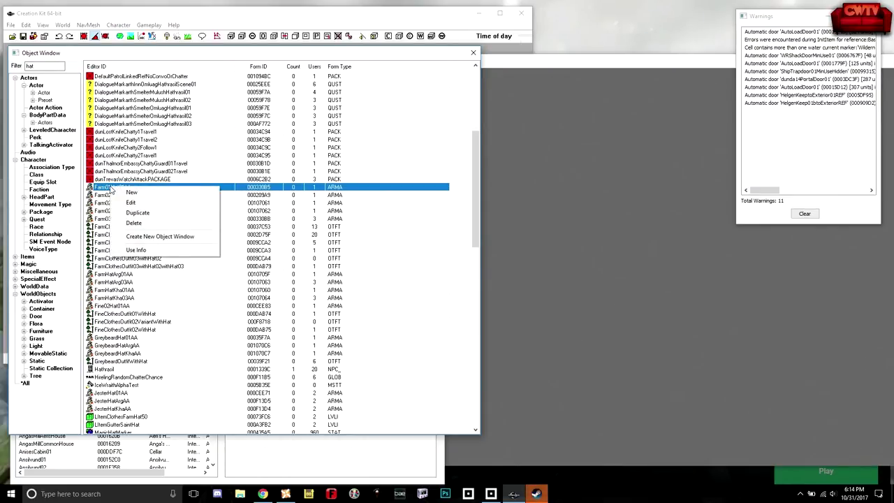
pyautogui.click(104, 196)
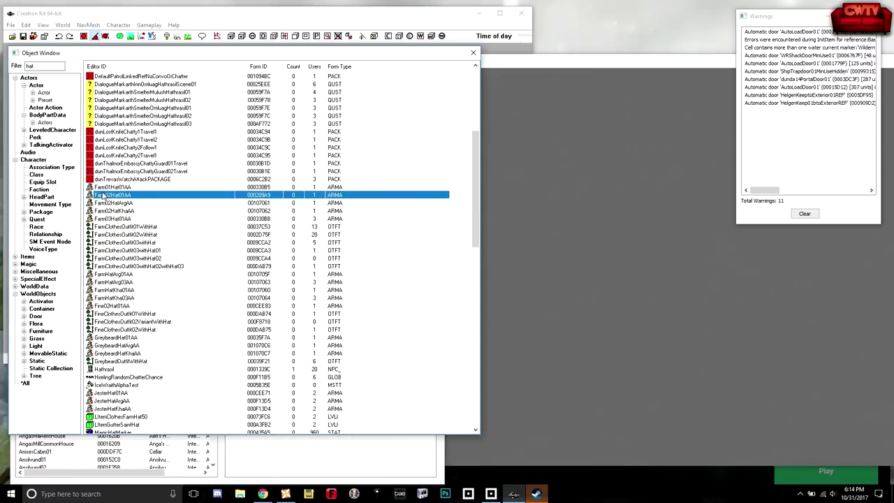
pyautogui.rightClick(109, 196)
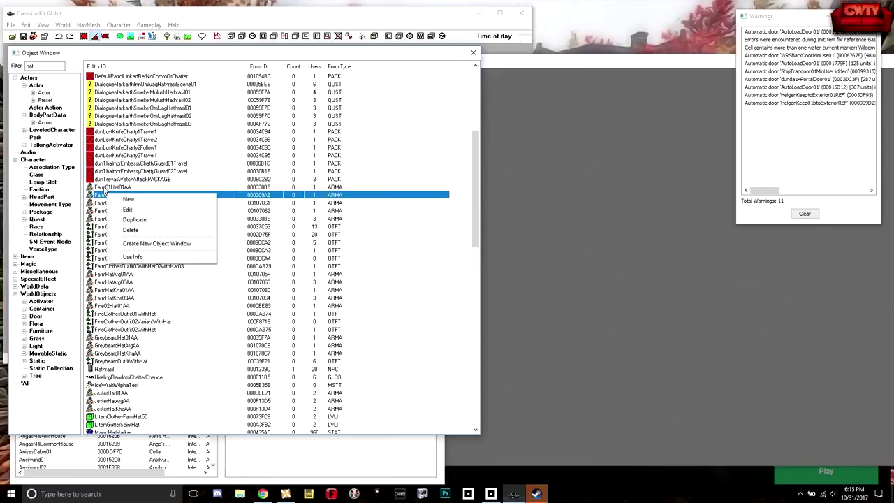
pyautogui.click(108, 187)
# Change the object filter to "farm02" and select the Farm02Hat01AA entry among the hat variants.
pyautogui.doubleClick(34, 66)
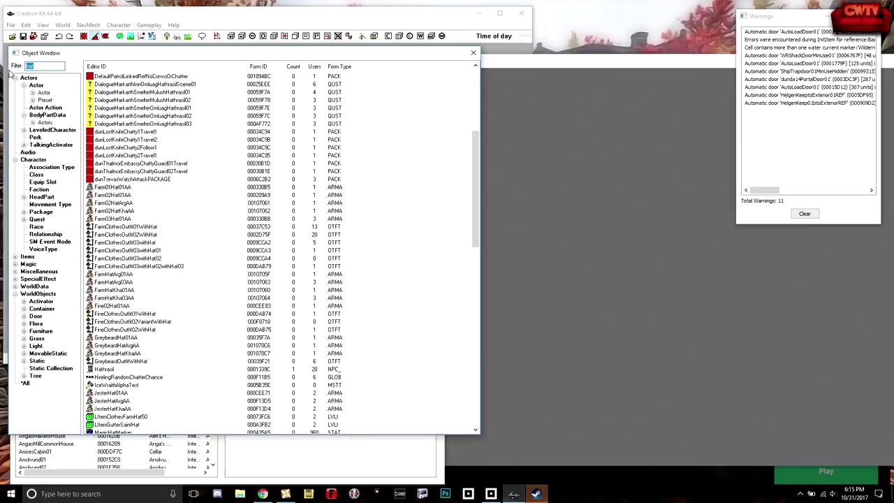
pyautogui.write('farm02')
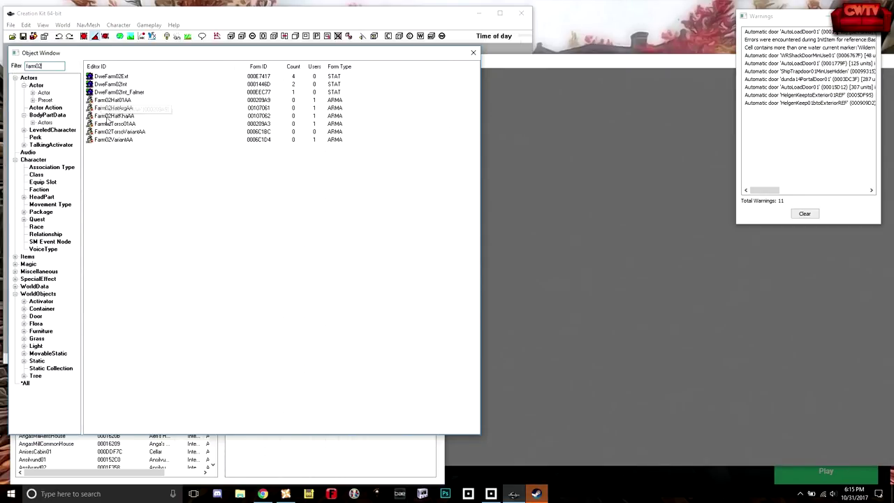
pyautogui.click(104, 109)
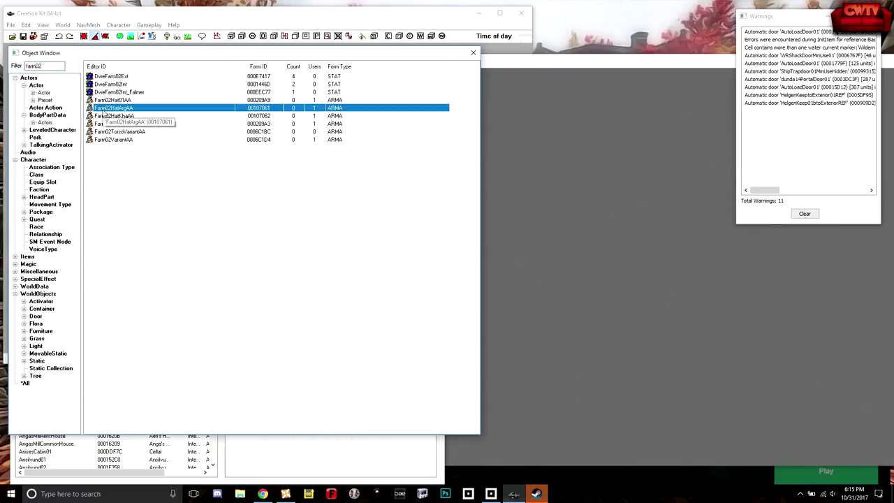
pyautogui.click(113, 116)
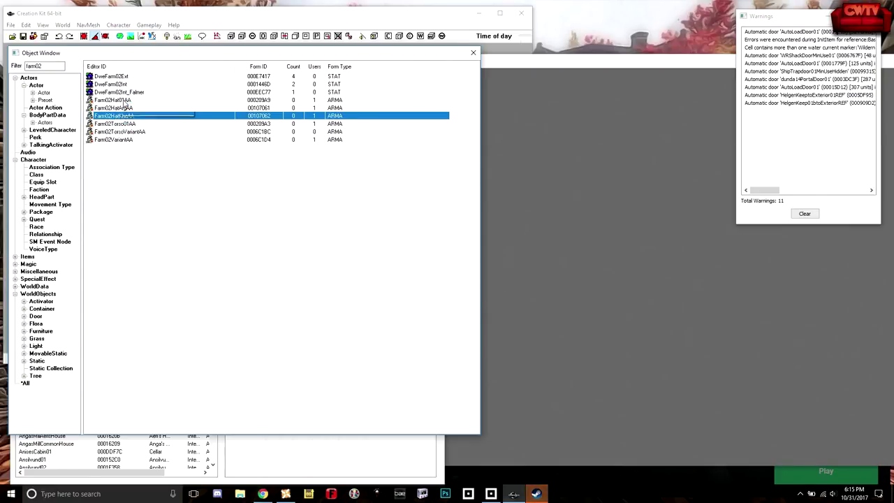
pyautogui.click(114, 101)
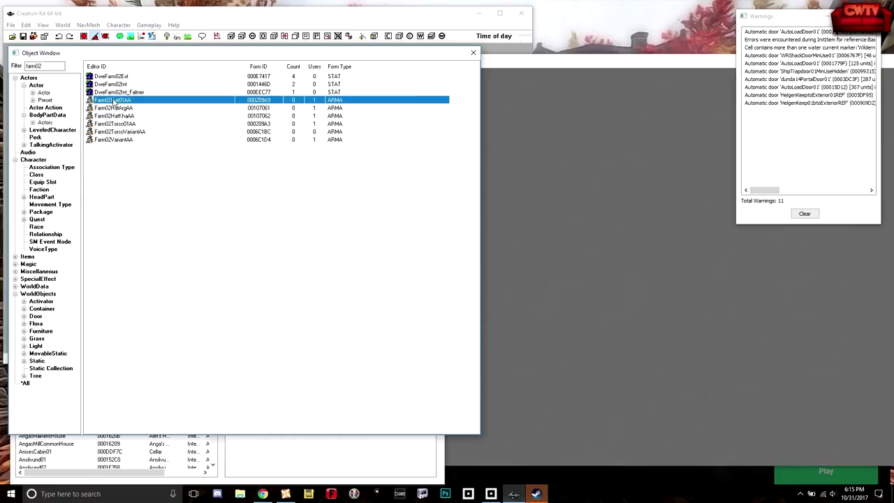
# Examine the Farm02Hat01AA armour addon's biped slots, additional races and male biped model preview, without making changes.
pyautogui.doubleClick(113, 101)
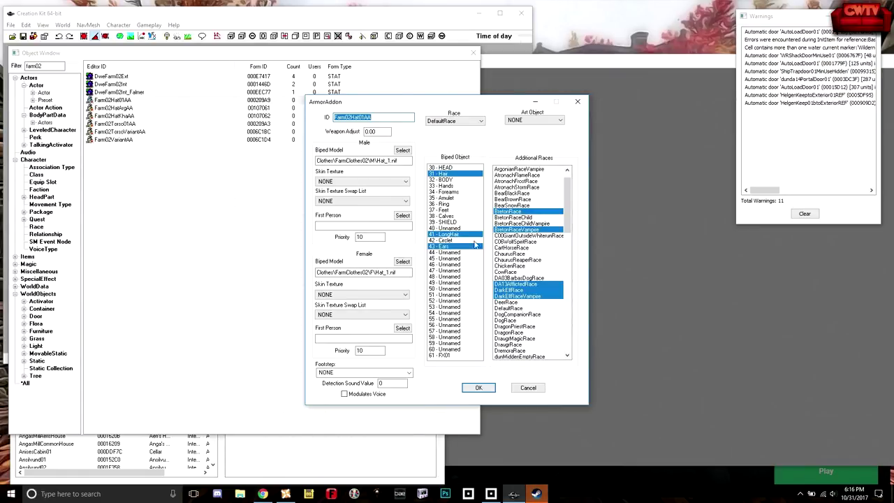
pyautogui.moveTo(568, 208); pyautogui.dragTo(579, 316)
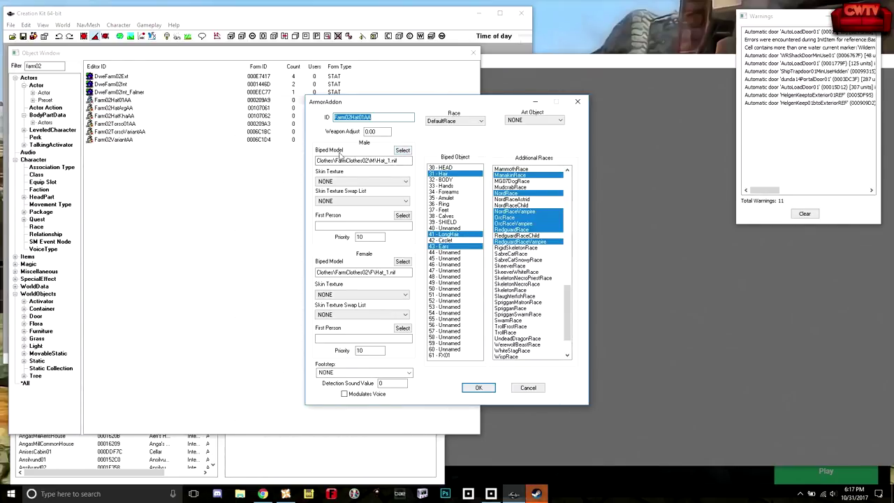
pyautogui.click(403, 151)
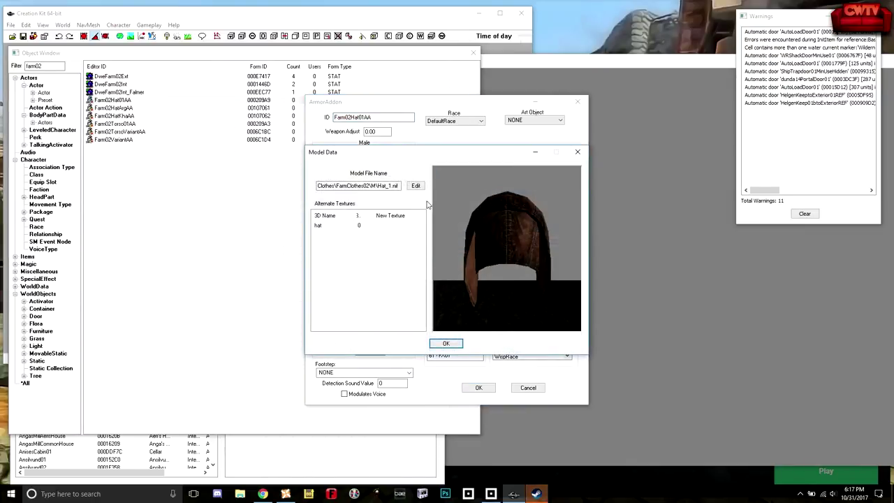
pyautogui.moveTo(533, 242); pyautogui.dragTo(374, 262)
pyautogui.moveTo(497, 266); pyautogui.dragTo(538, 276)
pyautogui.moveTo(483, 251); pyautogui.dragTo(451, 248)
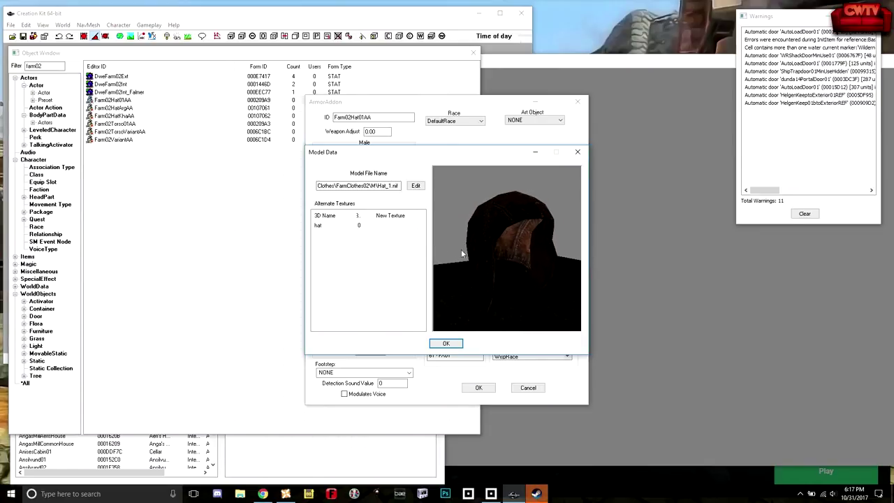
pyautogui.click(453, 343)
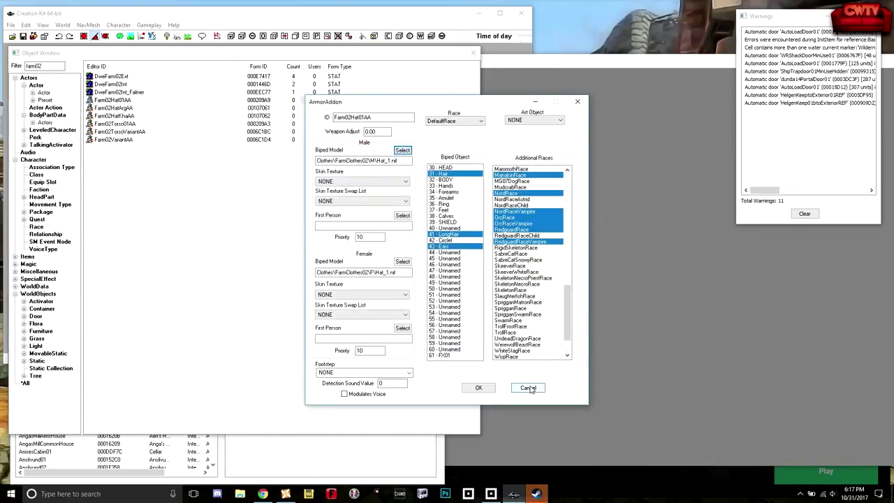
pyautogui.click(529, 389)
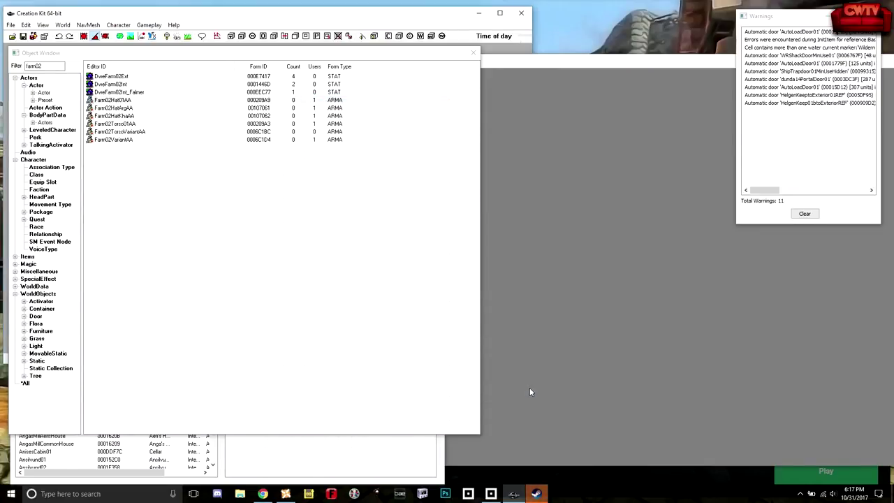
# Duplicate the Farm02Hat01AA armour addon entry and select the copy.
pyautogui.rightClick(110, 102)
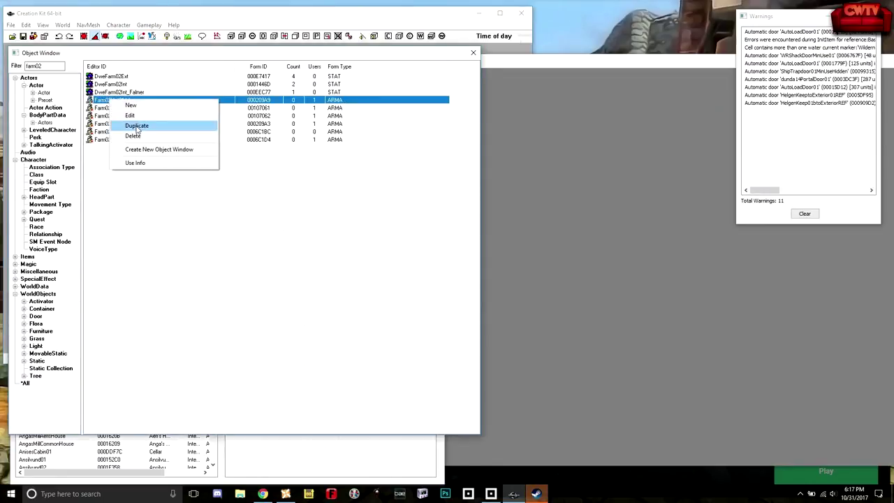
pyautogui.click(137, 126)
pyautogui.click(143, 108)
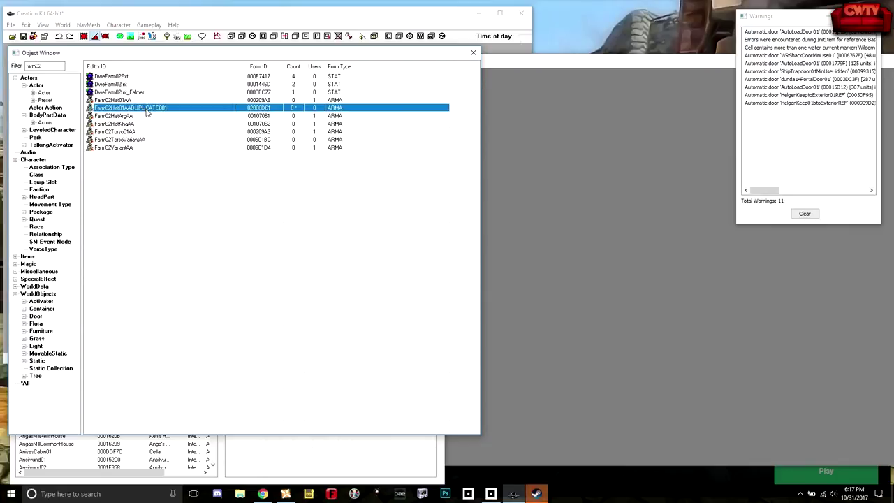
# Rename the duplicated armour addon to CWMODSprintCapAA, renaming the existing object instead of creating a new one.
pyautogui.click(155, 109)
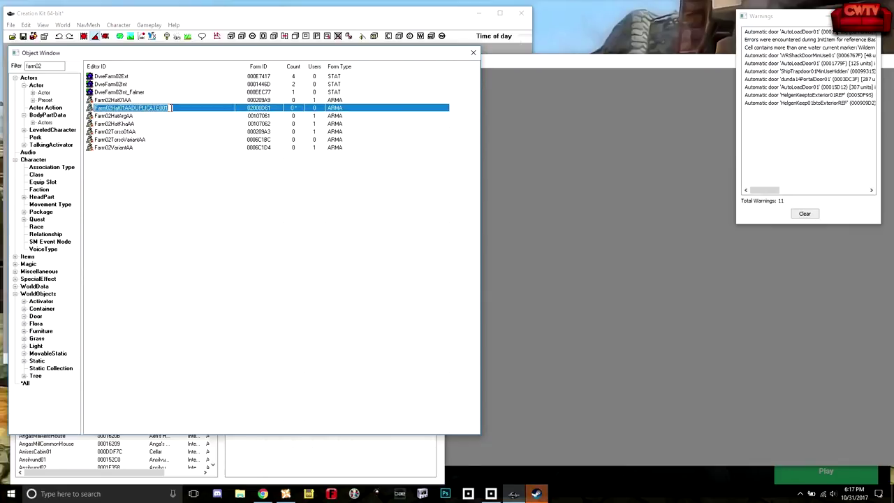
pyautogui.press('BackSpace')
pyautogui.press('BackSpace')
pyautogui.press('BackSpace')
pyautogui.press('BackSpace')
pyautogui.press('BackSpace')
pyautogui.press('BackSpace')
pyautogui.press('BackSpace')
pyautogui.press('BackSpace')
pyautogui.press('BackSpace')
pyautogui.press('BackSpace')
pyautogui.press('BackSpace')
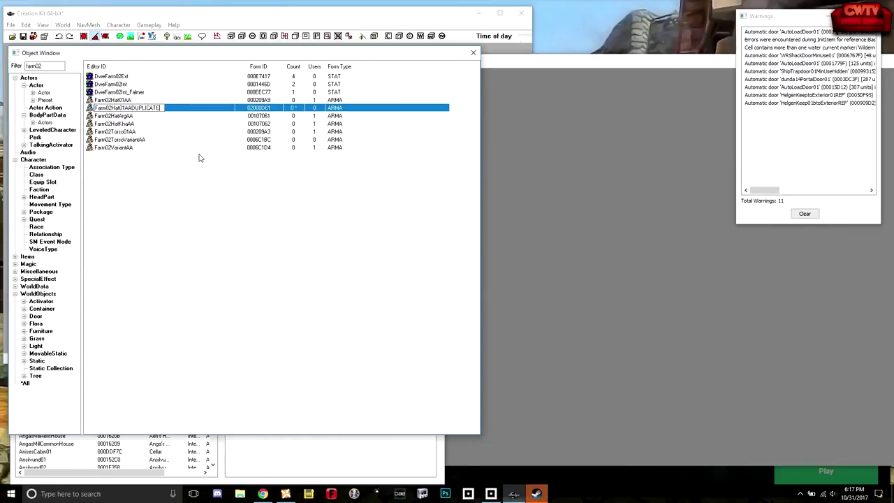
pyautogui.press('BackSpace')
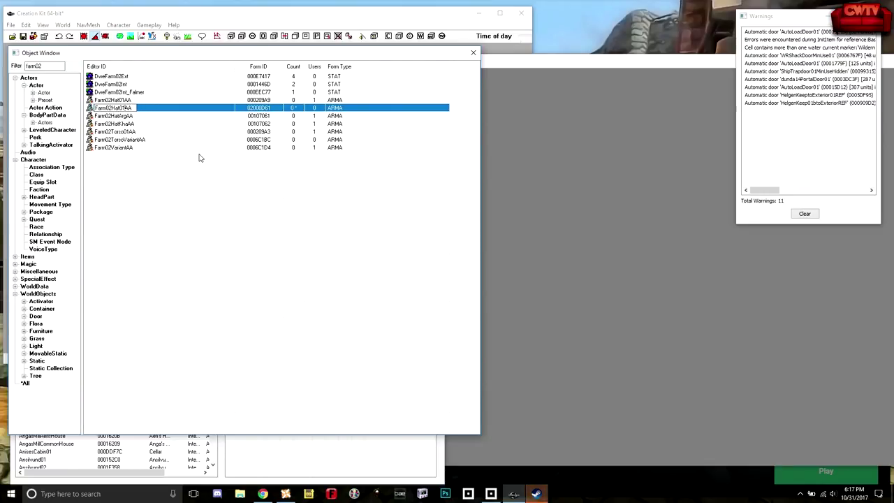
pyautogui.press('Left')
pyautogui.press('Left')
pyautogui.press('BackSpace')
pyautogui.press('BackSpace')
pyautogui.press('BackSpace')
pyautogui.press('BackSpace')
pyautogui.press('BackSpace')
pyautogui.press('BackSpace')
pyautogui.press('BackSpace')
pyautogui.press('BackSpace')
pyautogui.press('BackSpace')
pyautogui.press('BackSpace')
pyautogui.press('BackSpace')
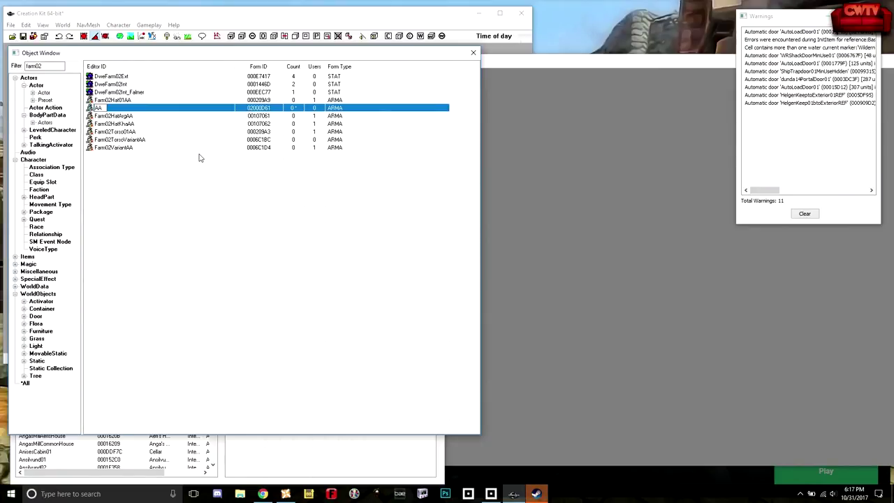
pyautogui.write('CWMOD')
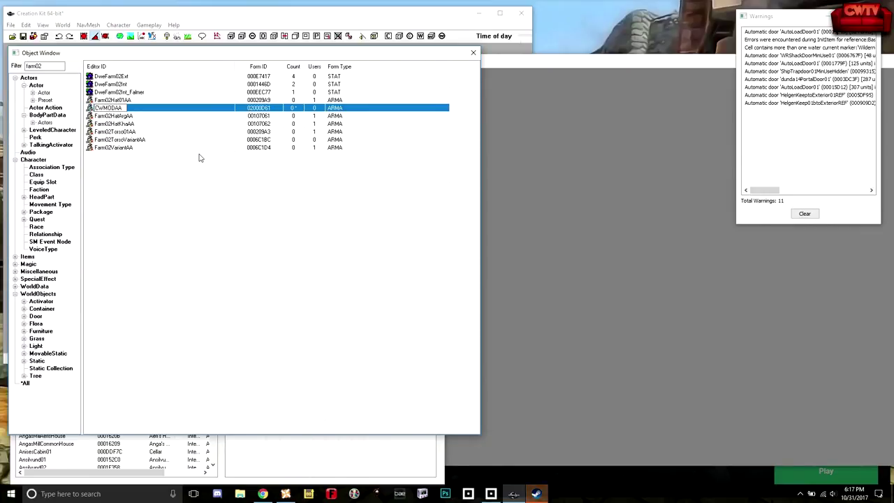
pyautogui.write('Spring')
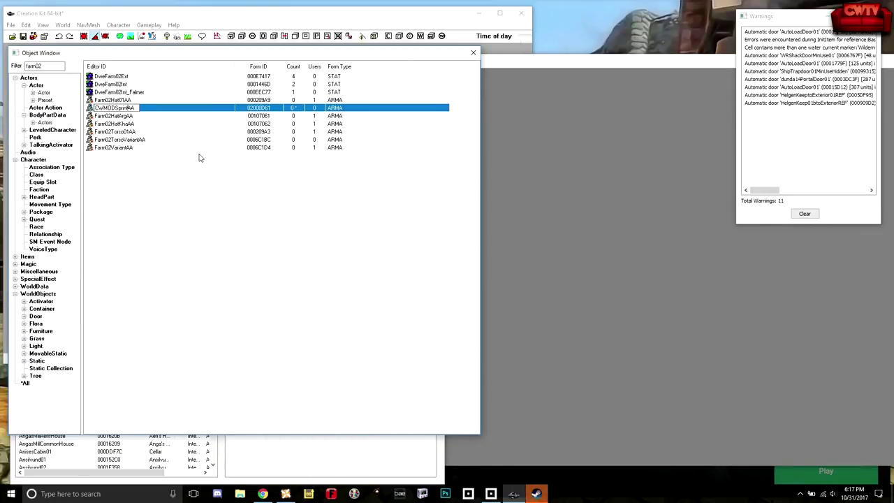
pyautogui.write('Cap')
pyautogui.press('Return')
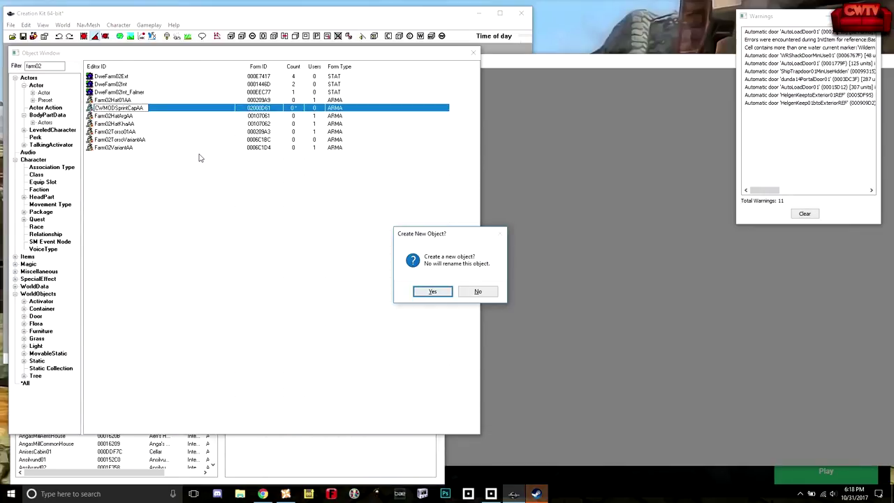
pyautogui.press('Tab')
pyautogui.press('Return')
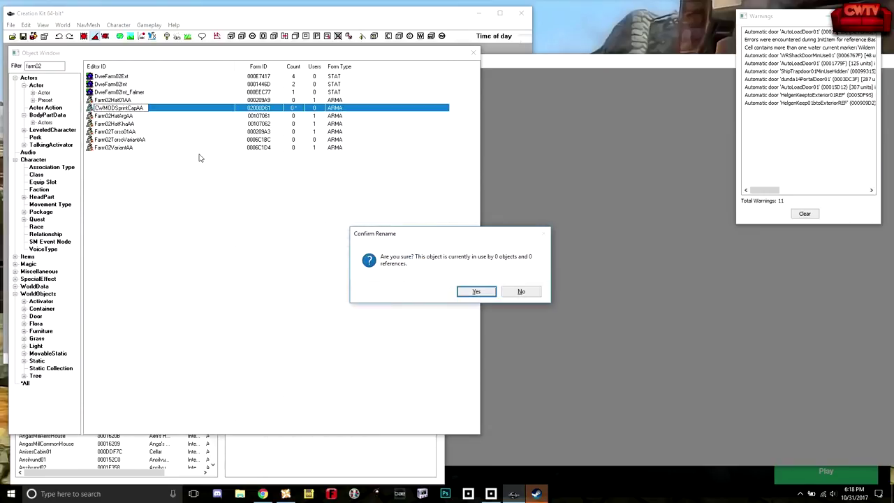
pyautogui.press('Return')
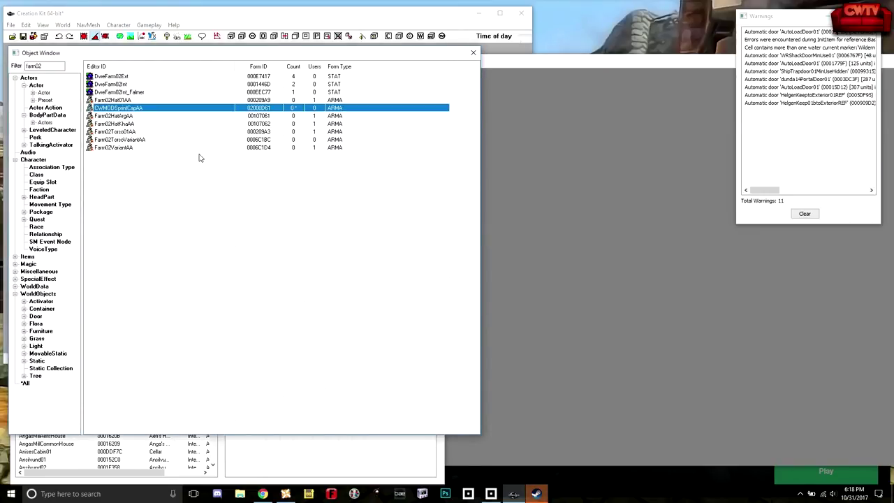
# Review the male and female settings of the CWMODSprintCapAA armour addon without making changes.
pyautogui.click(132, 116)
pyautogui.click(133, 110)
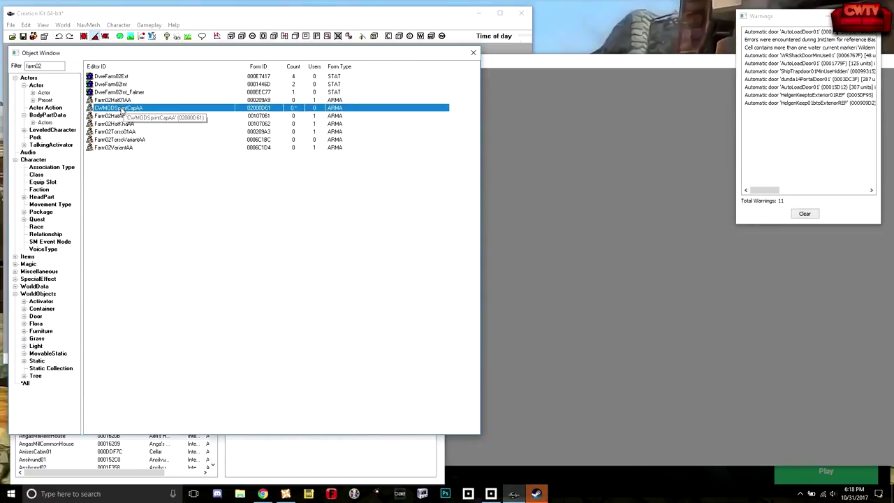
pyautogui.press('Up')
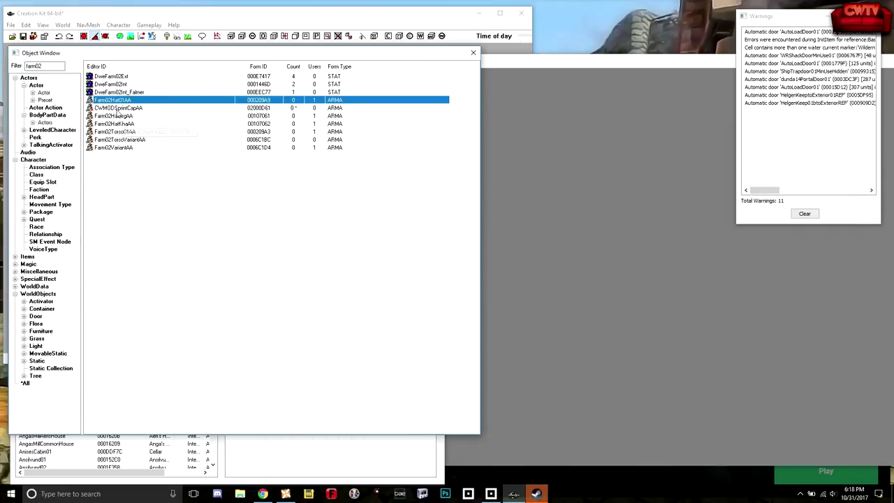
pyautogui.click(117, 110)
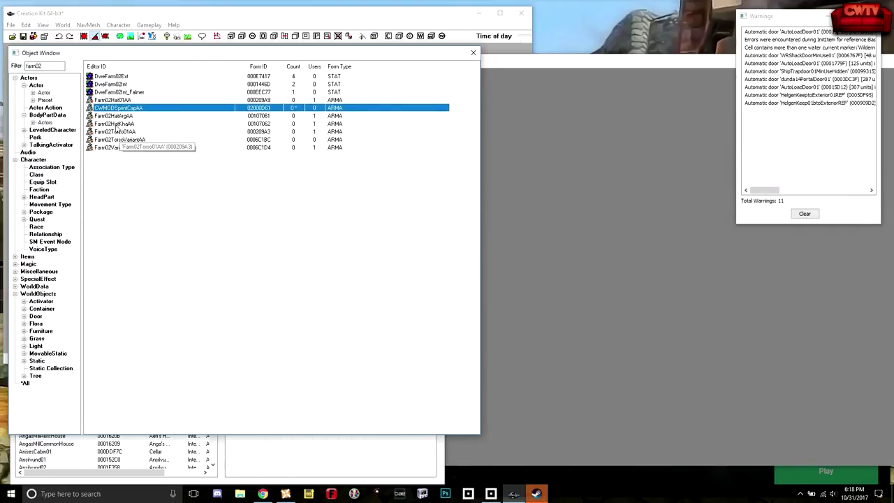
pyautogui.doubleClick(119, 110)
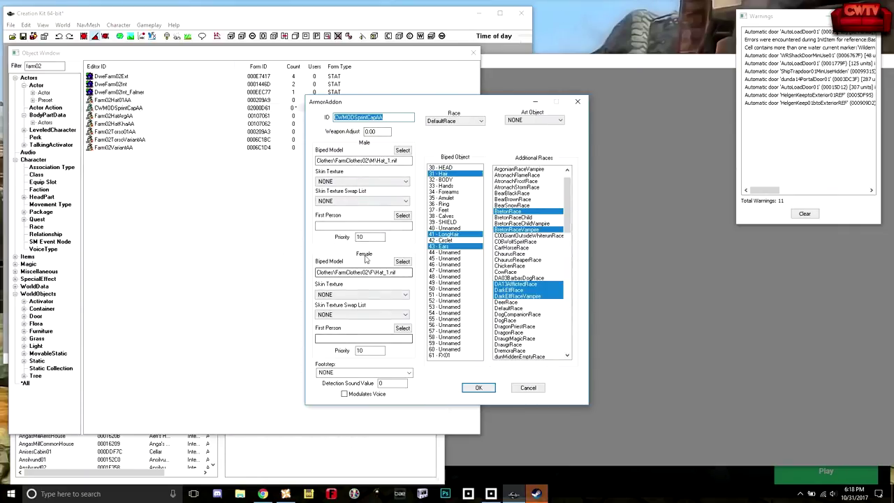
pyautogui.click(529, 388)
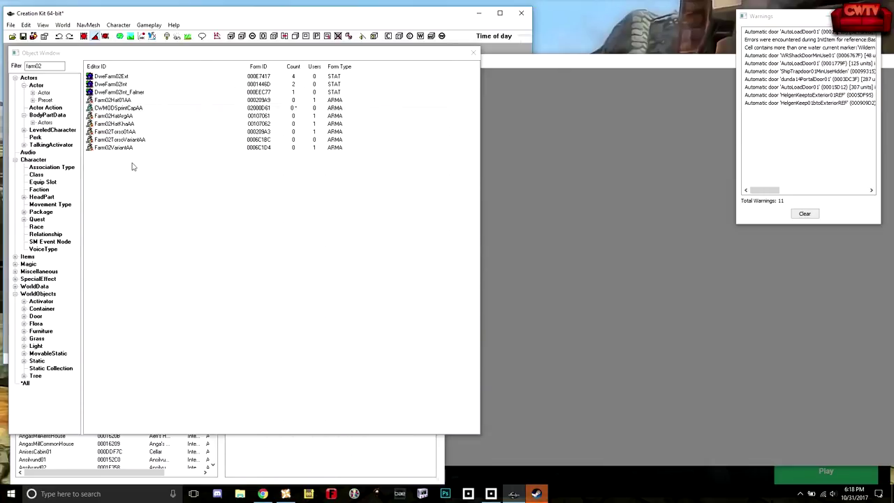
# Look at the Farm02HatArgAA and Farm02HatKhaAA race variants, checking the Khajiit hat's race and additional races.
pyautogui.click(111, 117)
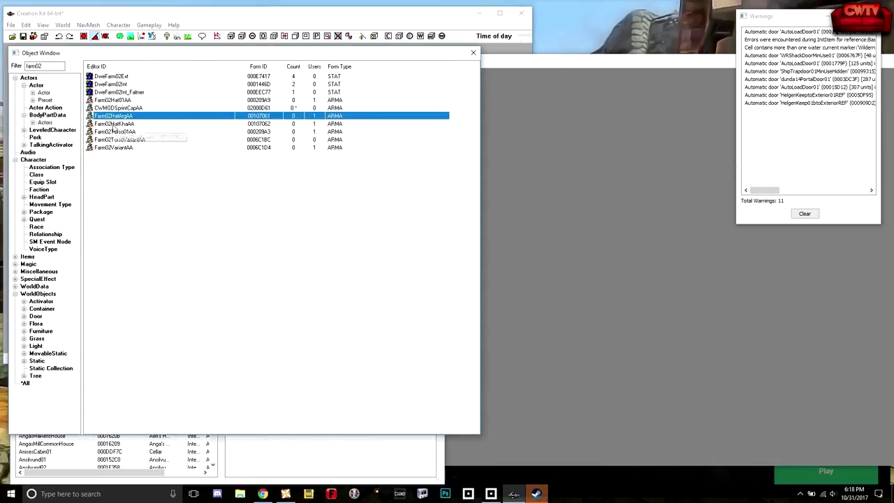
pyautogui.click(115, 123)
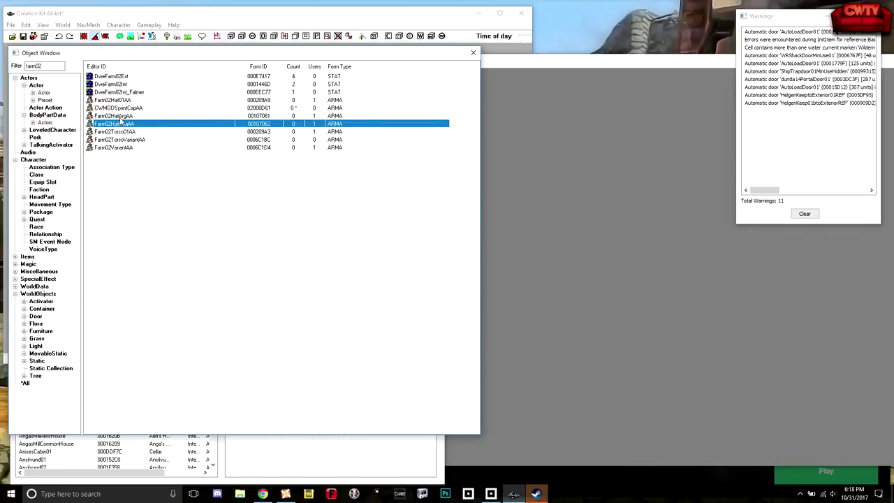
pyautogui.click(119, 116)
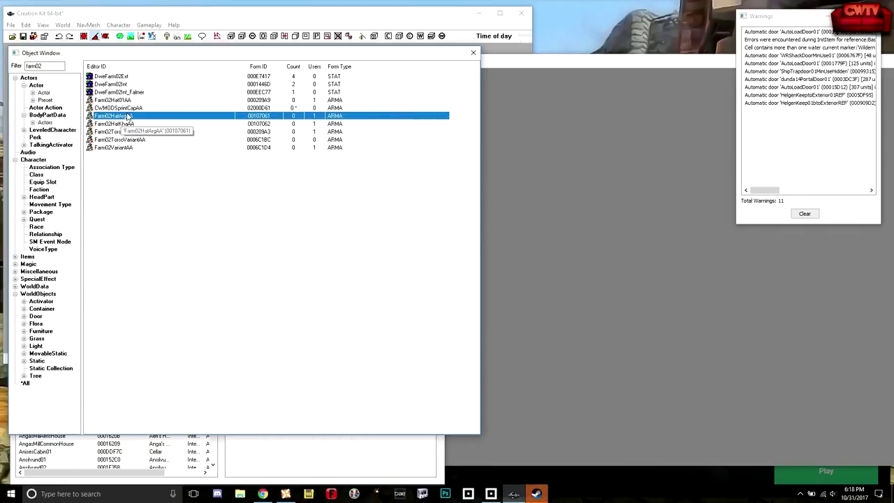
pyautogui.click(130, 124)
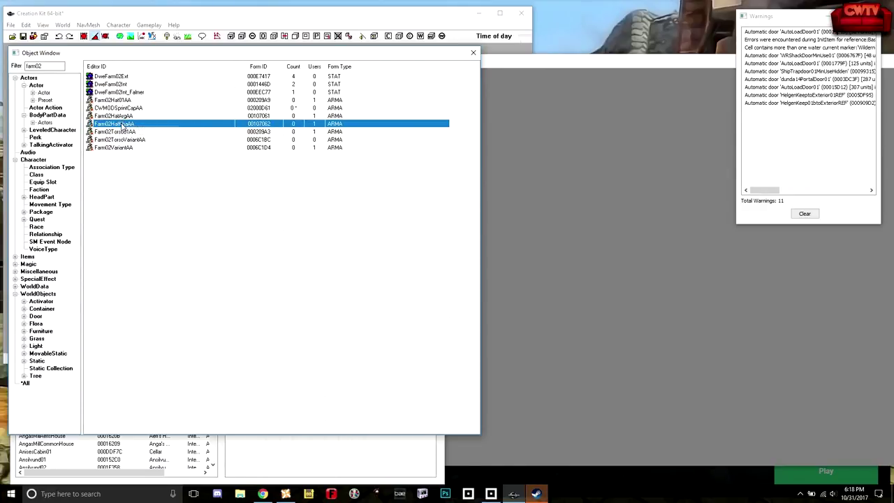
pyautogui.doubleClick(119, 124)
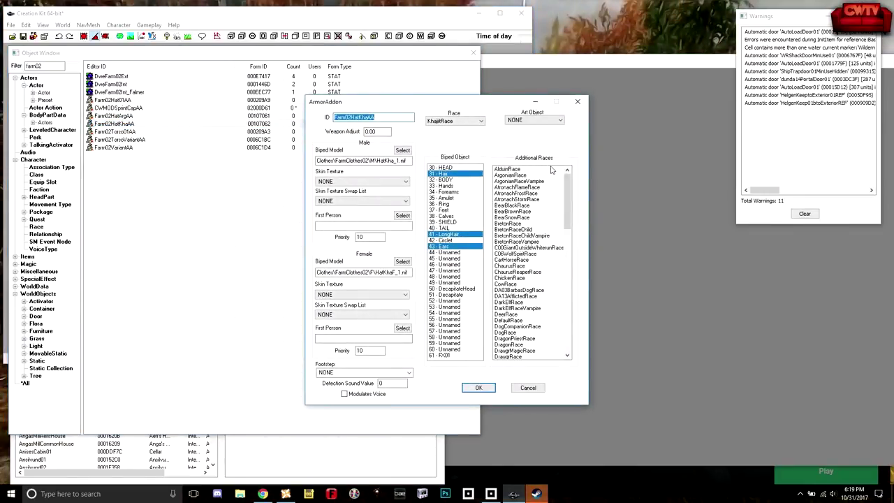
pyautogui.moveTo(569, 193); pyautogui.dragTo(575, 287)
pyautogui.scroll(8, 575, 308)
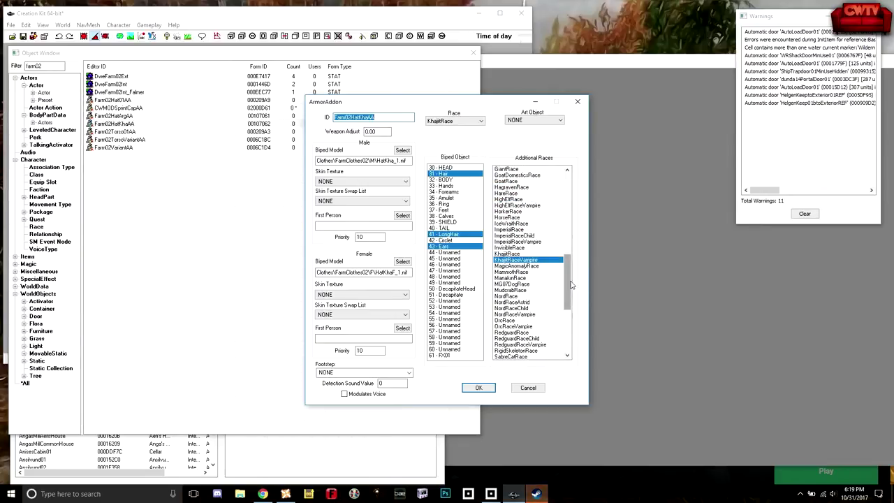
pyautogui.scroll(10, 568, 280)
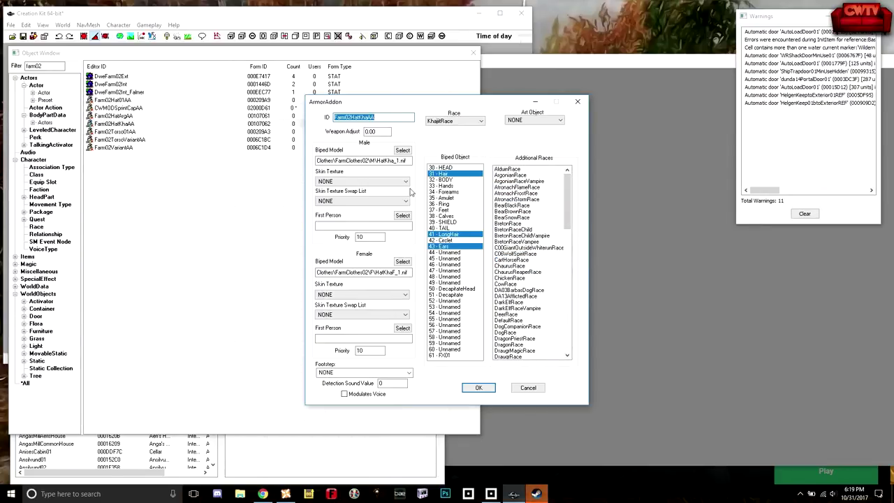
pyautogui.click(530, 390)
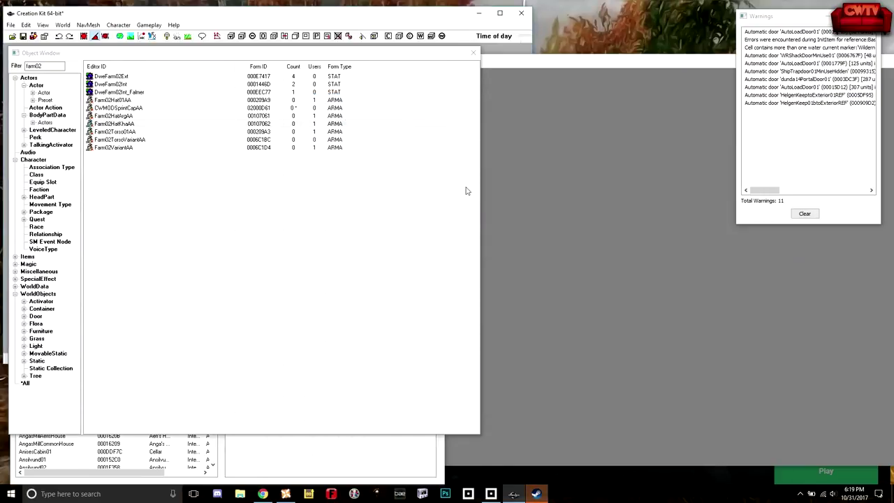
pyautogui.click(115, 117)
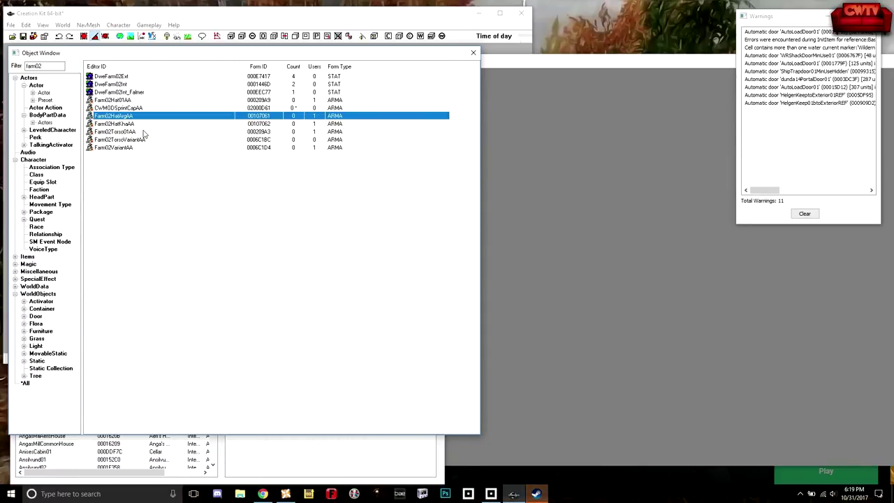
# Save the plugin in the Data folder as CWMOD-VanderSprintCap.
pyautogui.click(75, 21)
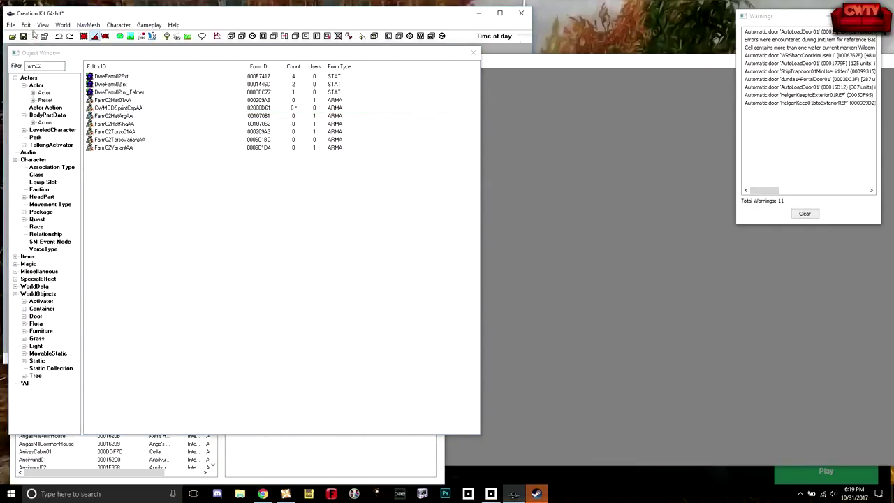
pyautogui.click(10, 25)
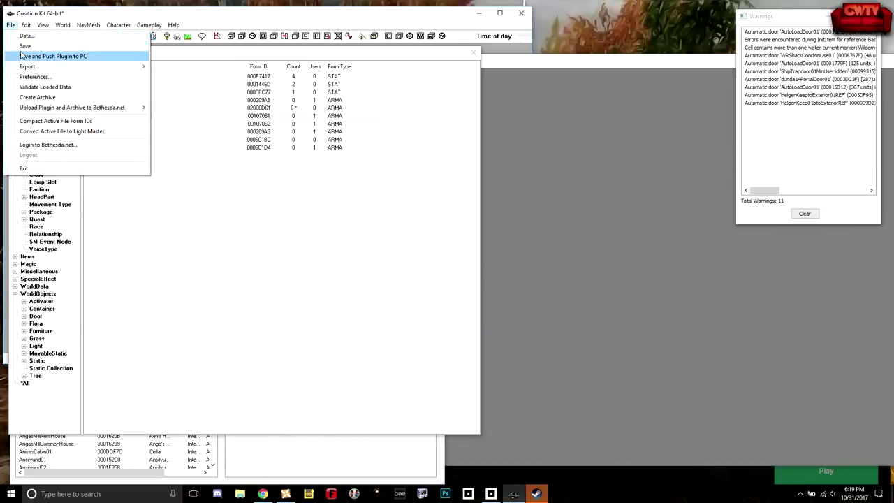
pyautogui.click(23, 47)
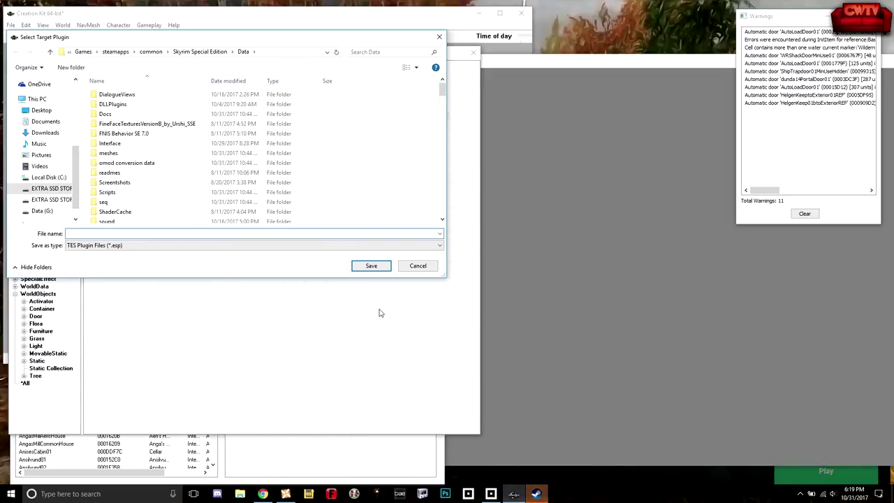
pyautogui.write('CWMOD')
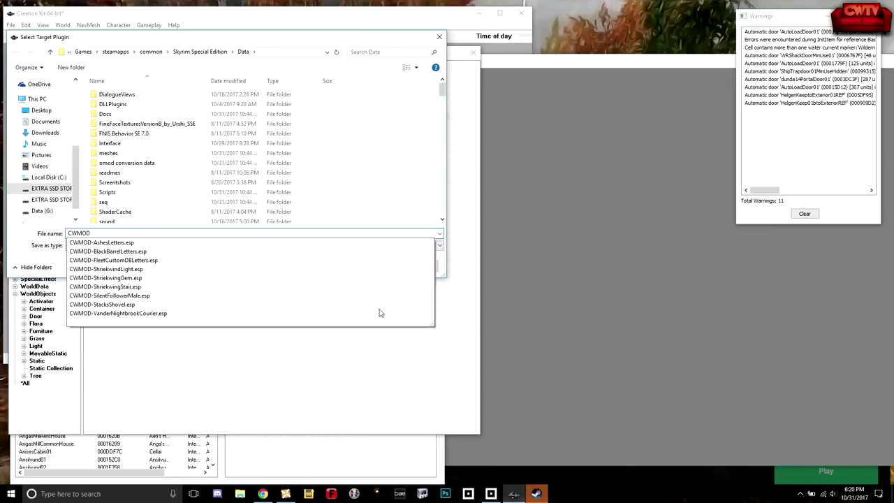
pyautogui.write('-')
pyautogui.write('V')
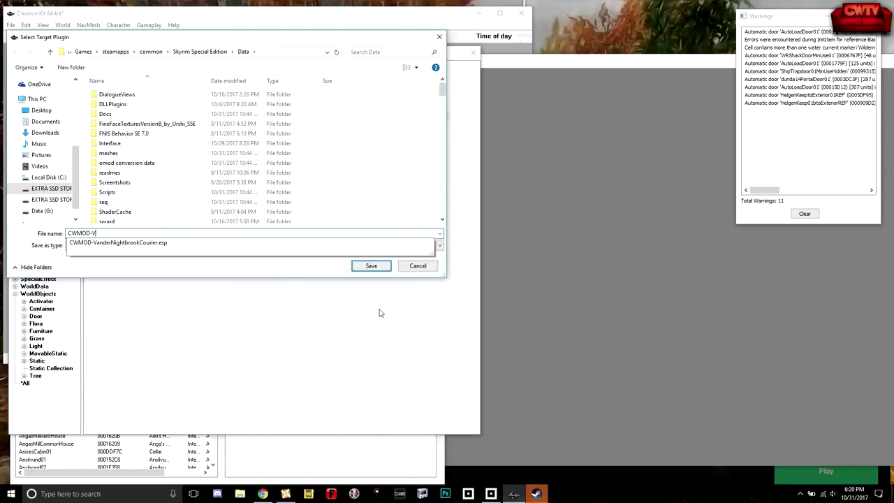
pyautogui.write('anderSprintCap')
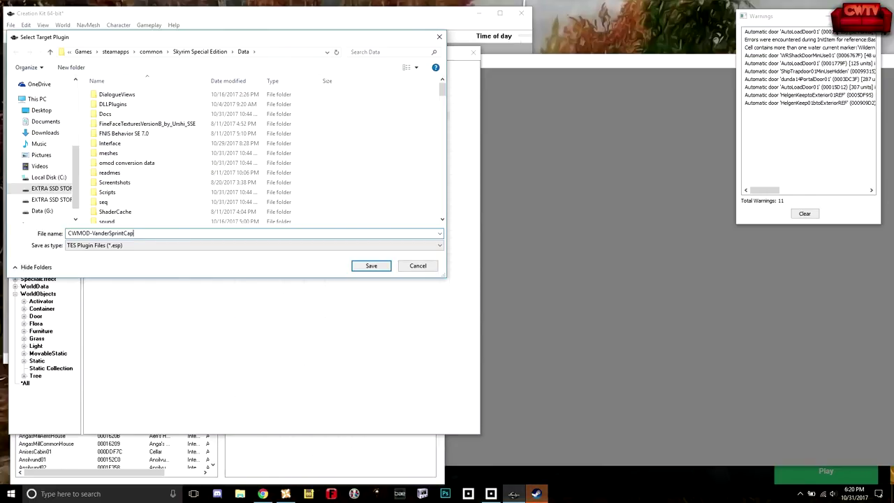
pyautogui.click(371, 266)
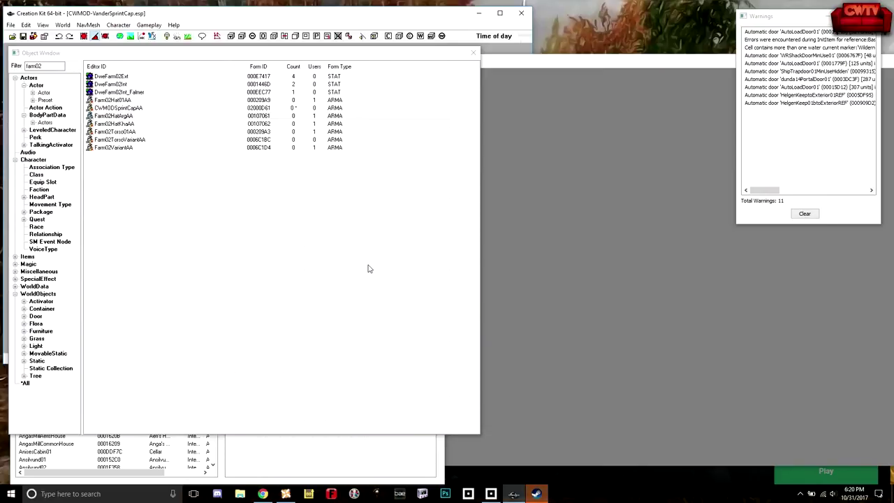
# Replace the object filter with "cwmod" and apply it across all object categories.
pyautogui.click(33, 419)
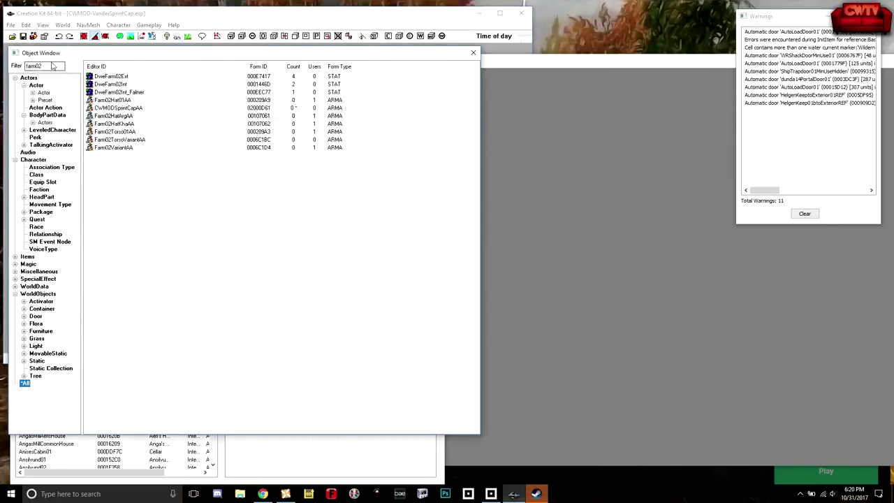
pyautogui.moveTo(52, 65); pyautogui.dragTo(25, 65)
pyautogui.press('BackSpace')
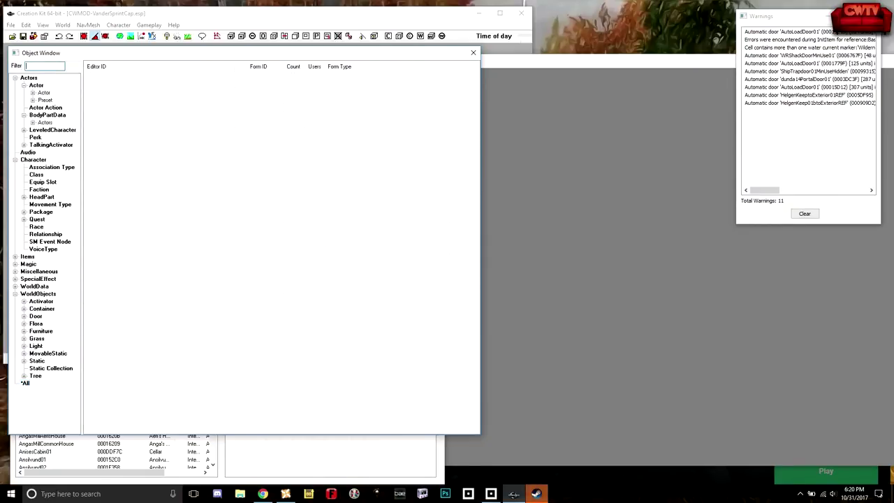
pyautogui.click(25, 383)
pyautogui.click(50, 67)
pyautogui.write('cwmod')
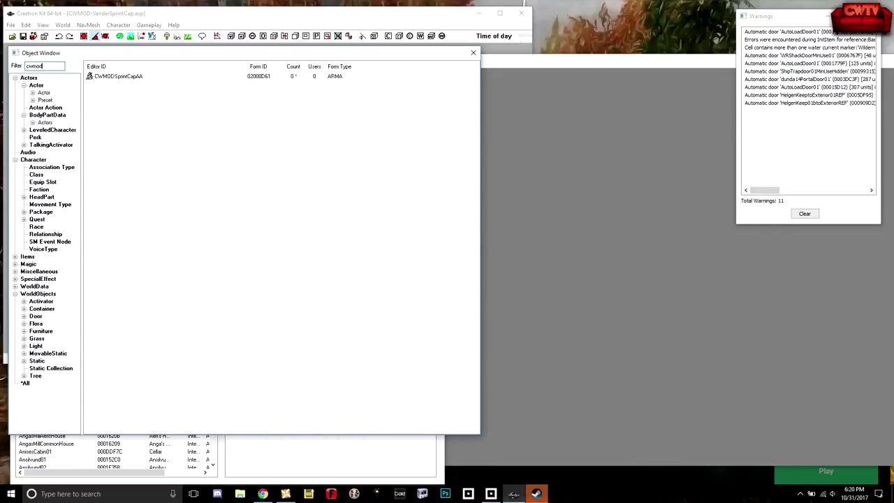
# Open the CWMODSprintCapAA armour addon to check its male biped model path, leaving its settings untouched.
pyautogui.click(104, 77)
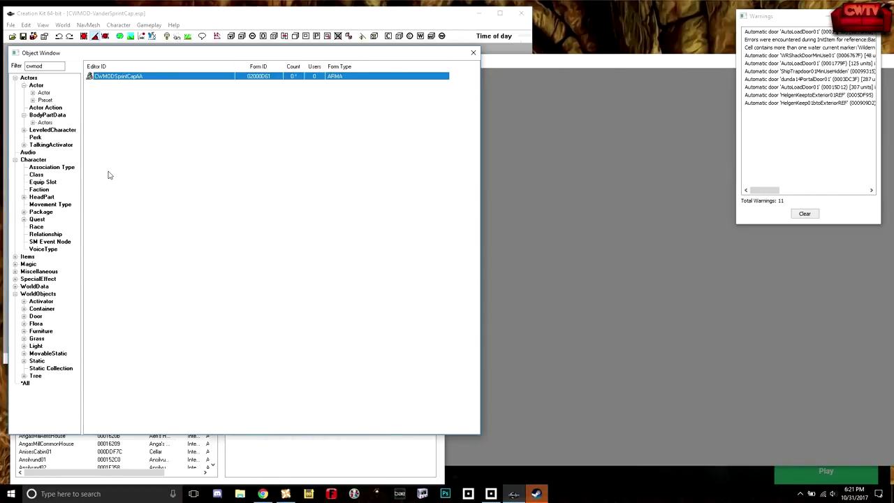
pyautogui.doubleClick(108, 77)
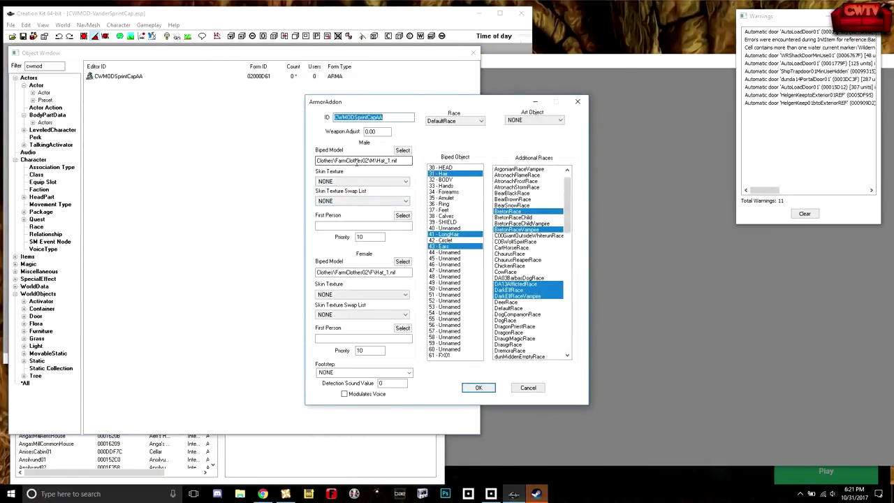
pyautogui.click(317, 160)
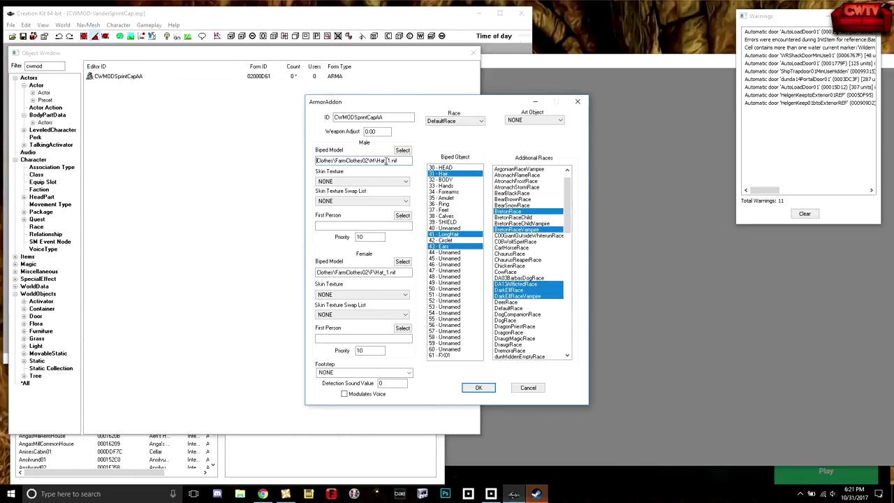
pyautogui.moveTo(402, 160); pyautogui.dragTo(312, 156)
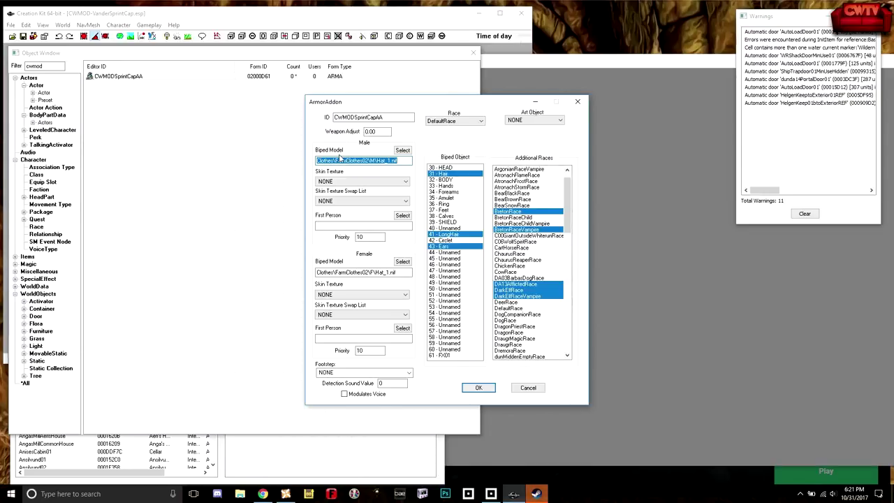
pyautogui.click(529, 388)
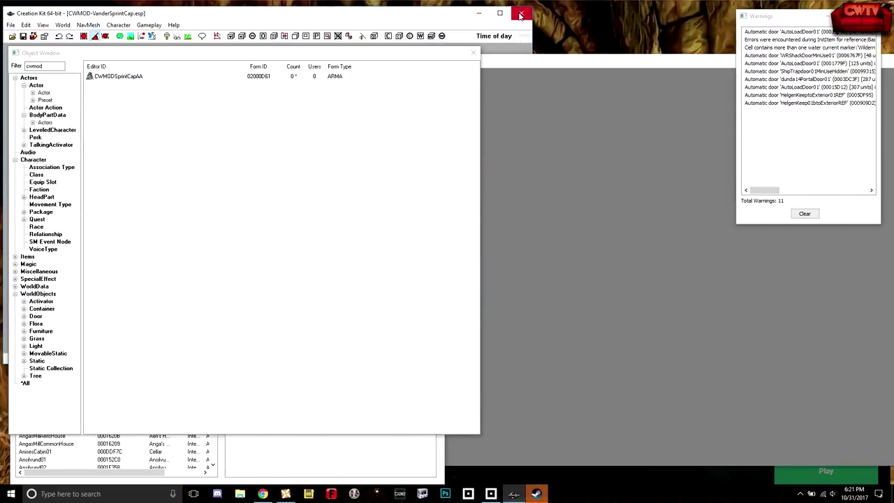
# Save the plugin and close both the Creation Kit and the Bethesda.net Launcher.
pyautogui.hotkey('ctrl', 's')
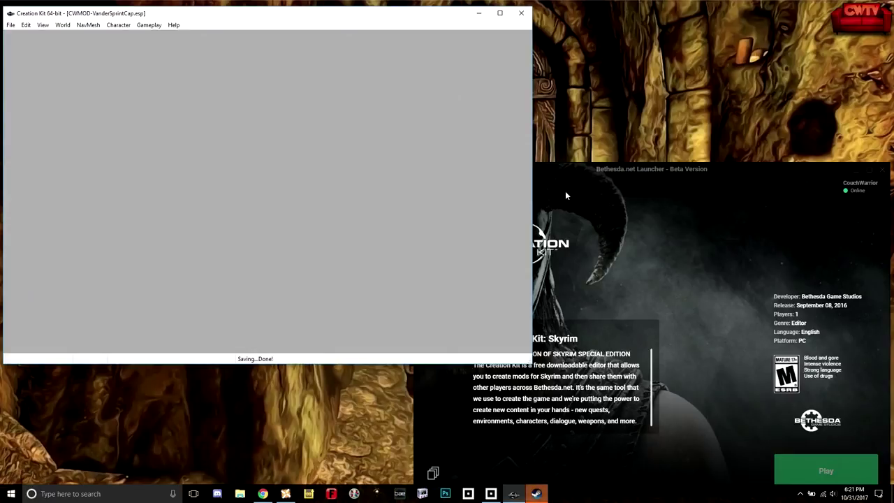
pyautogui.click(858, 173)
pyautogui.click(522, 13)
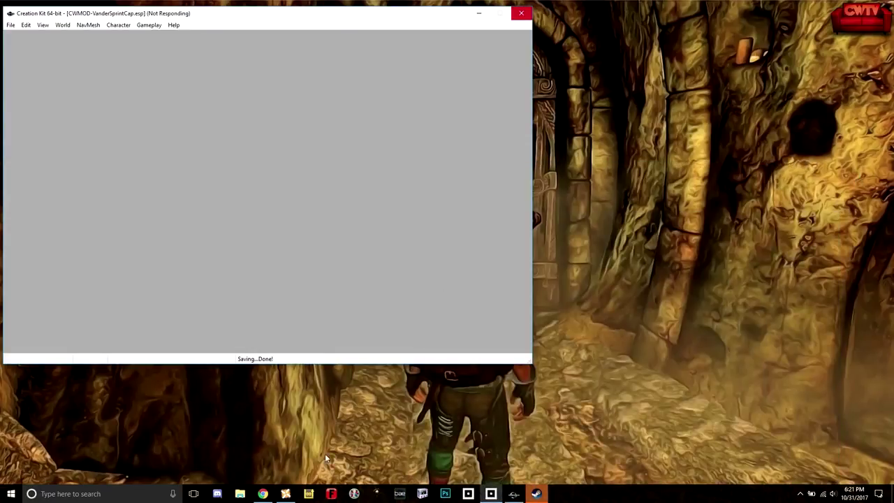
# Open File Explorer and the B.A.E. archive extractor, arranging their windows side by side.
pyautogui.click(239, 494)
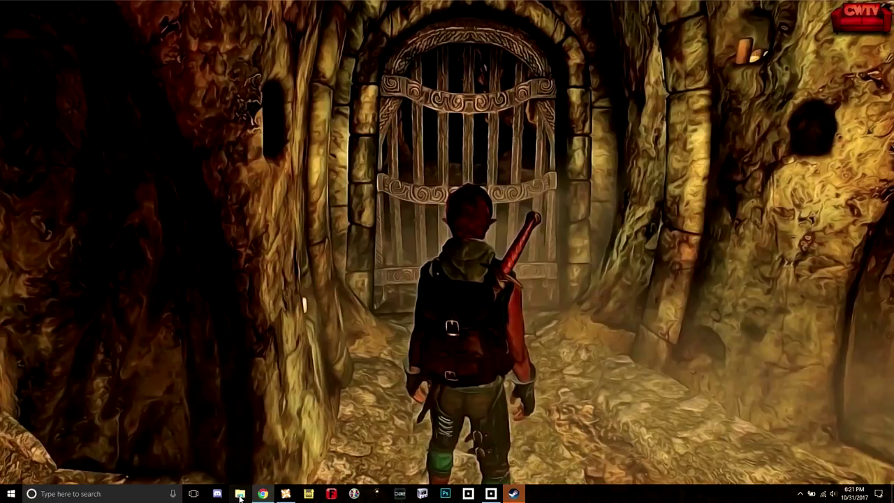
pyautogui.moveTo(598, 39); pyautogui.dragTo(195, 22)
pyautogui.click(399, 494)
pyautogui.moveTo(438, 112); pyautogui.dragTo(784, 27)
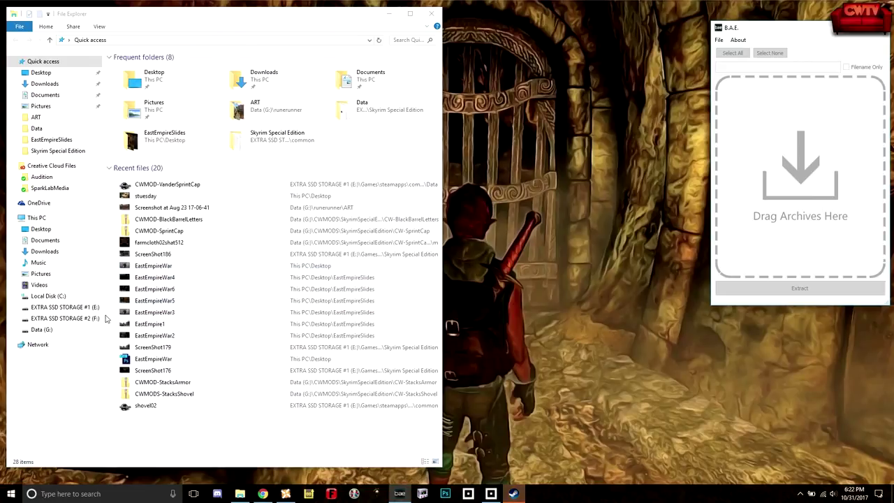
# Load Skyrim - Meshes0.bsa into B.A.E. from Games\steamapps\common\Skyrim Special Edition\Data on the E: drive.
pyautogui.click(80, 308)
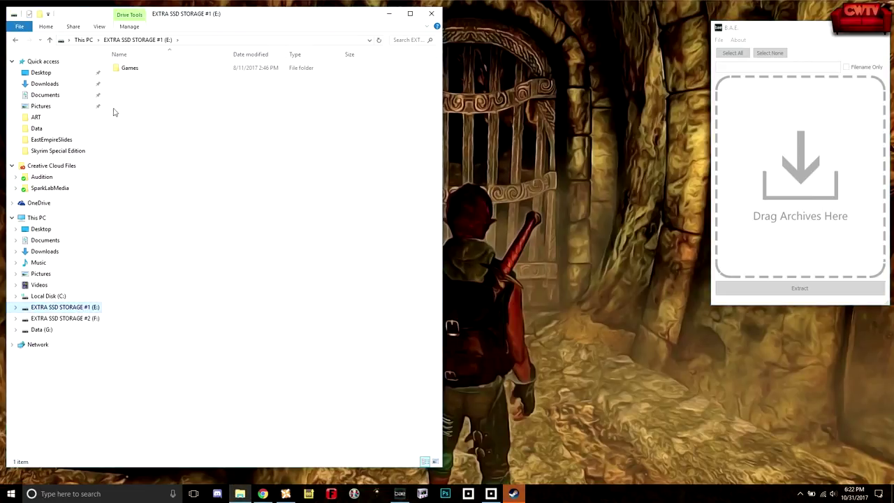
pyautogui.doubleClick(129, 69)
pyautogui.doubleClick(131, 78)
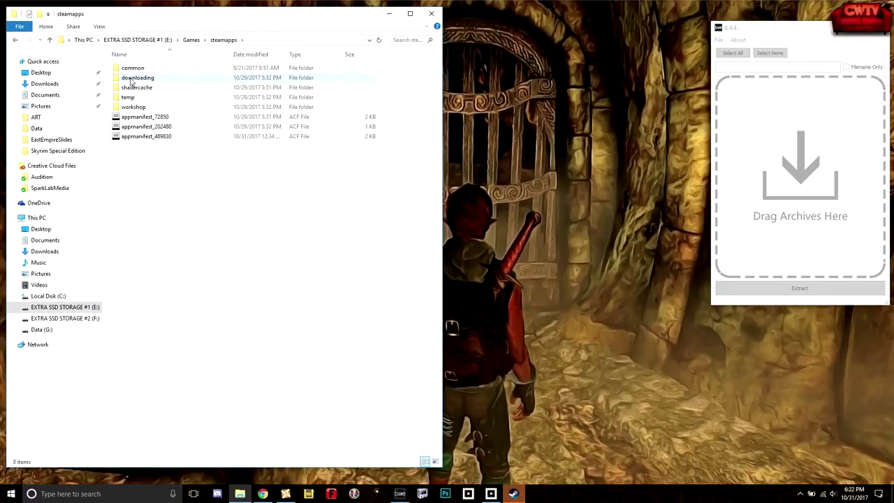
pyautogui.doubleClick(131, 68)
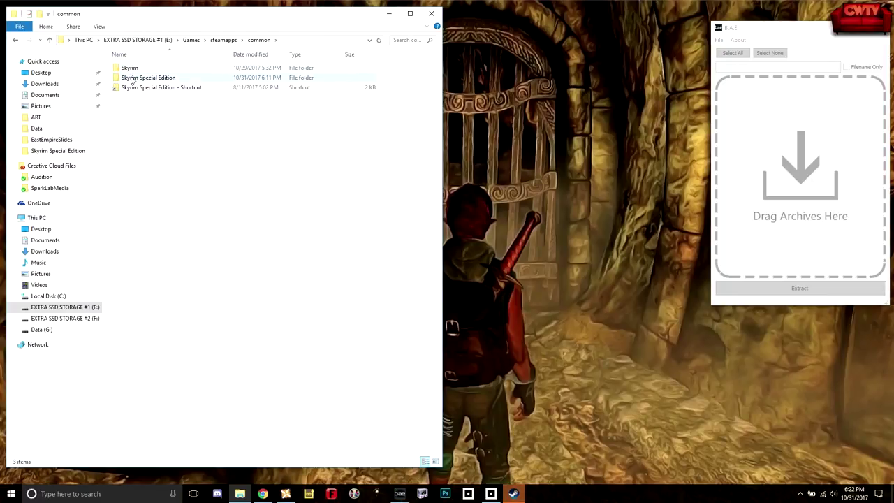
pyautogui.doubleClick(133, 78)
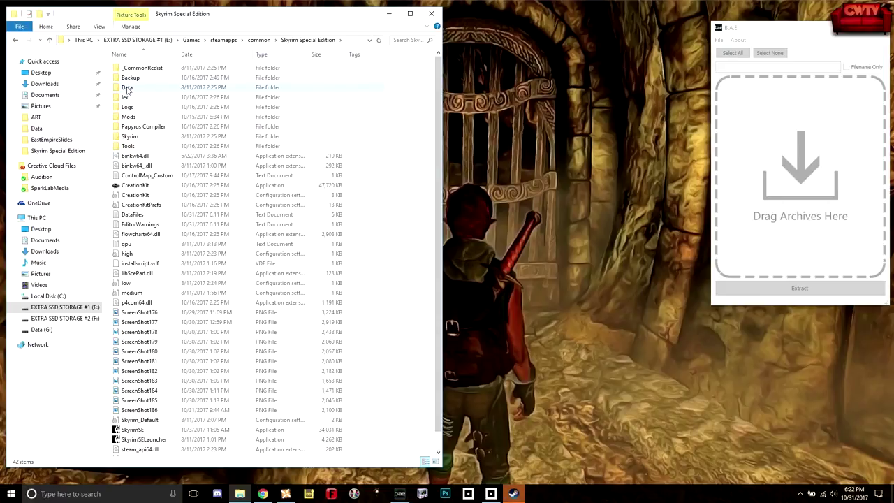
pyautogui.doubleClick(127, 87)
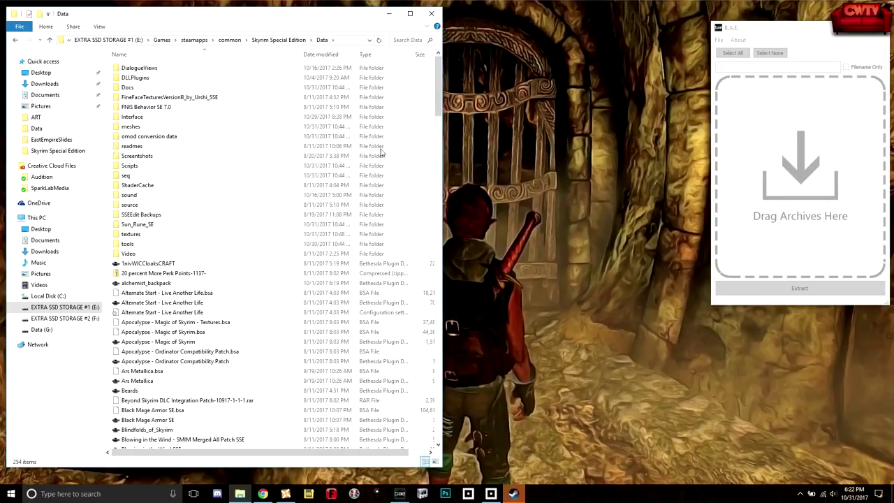
pyautogui.moveTo(438, 104); pyautogui.dragTo(447, 353)
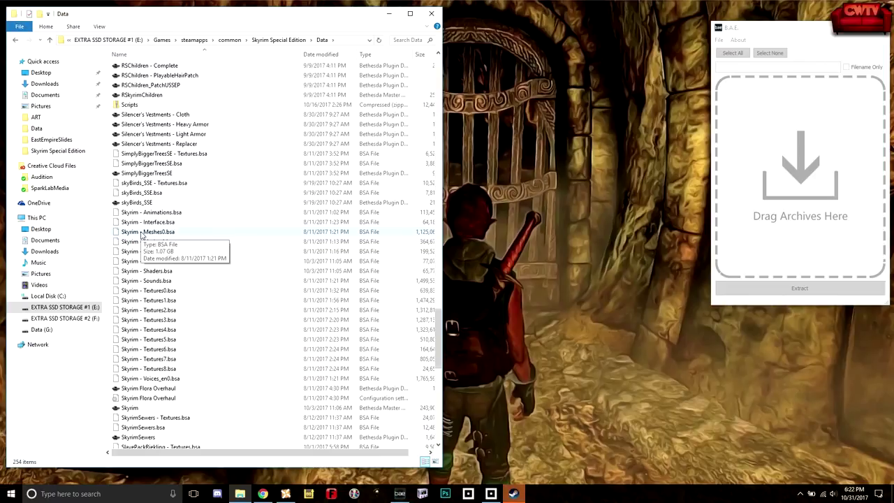
pyautogui.moveTo(140, 236); pyautogui.dragTo(761, 182)
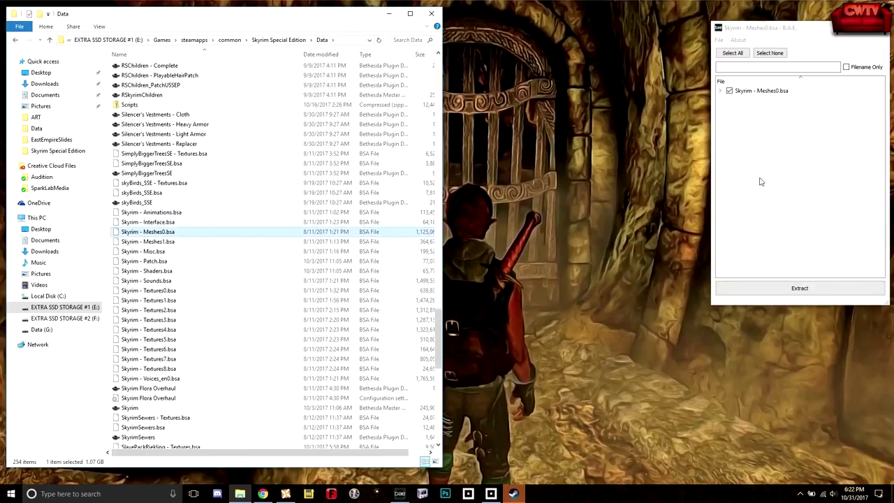
# Expand the archive tree to meshes\clothes\farmclothes02\m and locate the male hat meshes.
pyautogui.click(720, 91)
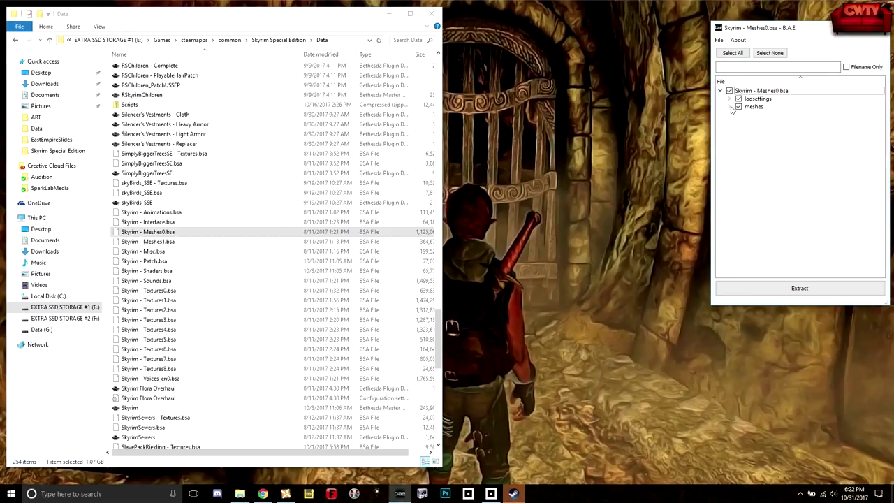
pyautogui.click(730, 108)
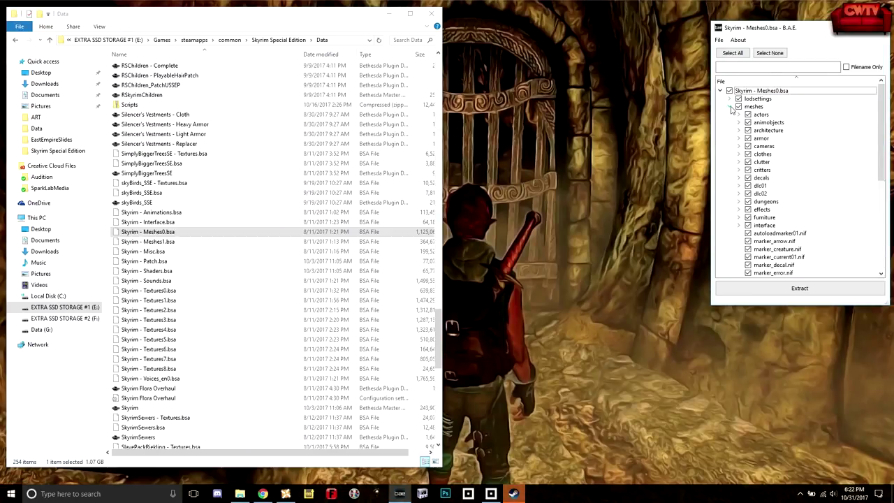
pyautogui.click(740, 154)
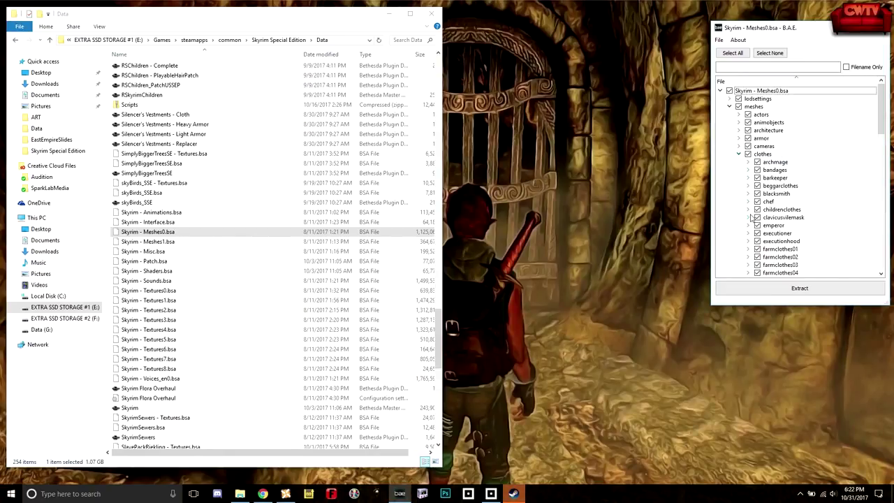
pyautogui.scroll(-2, 752, 218)
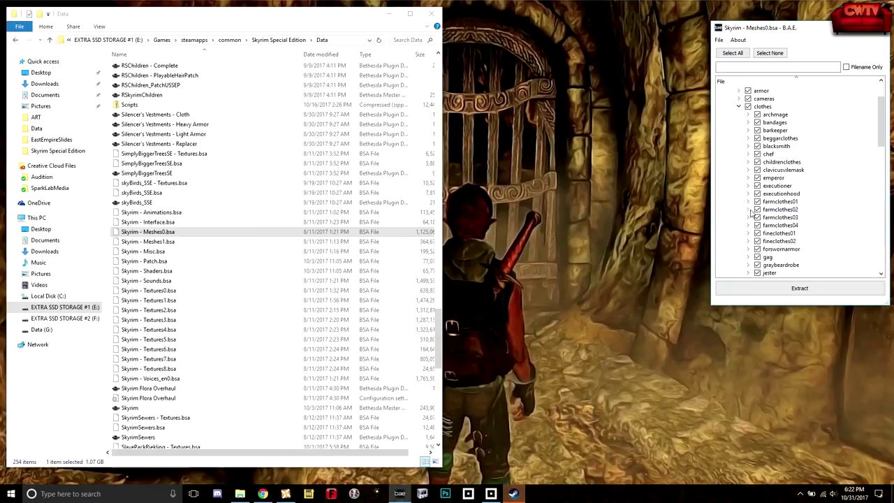
pyautogui.click(749, 210)
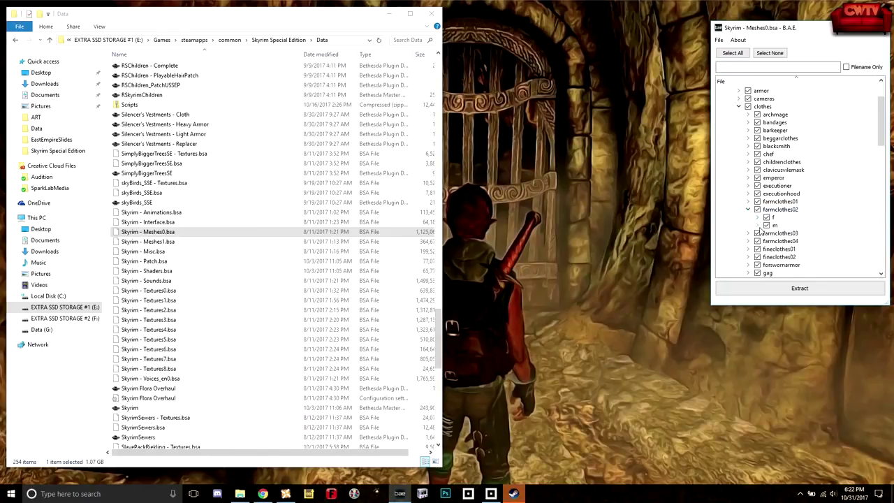
pyautogui.click(757, 225)
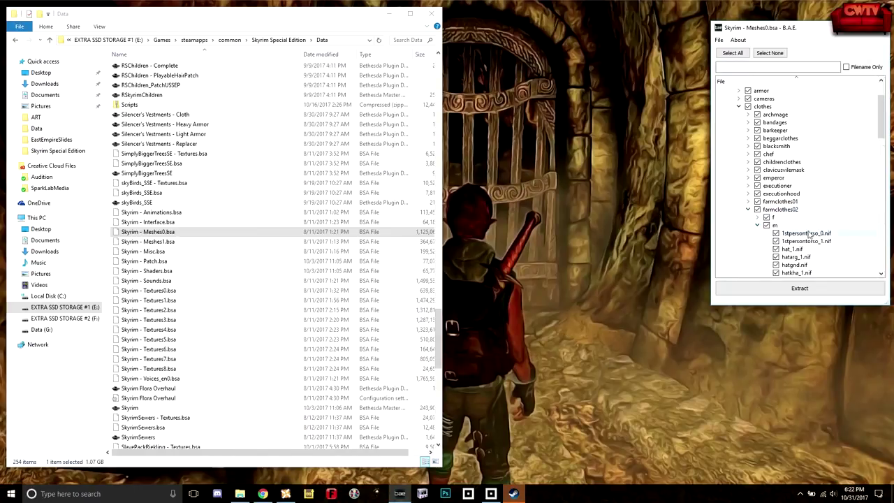
pyautogui.scroll(-2, 882, 135)
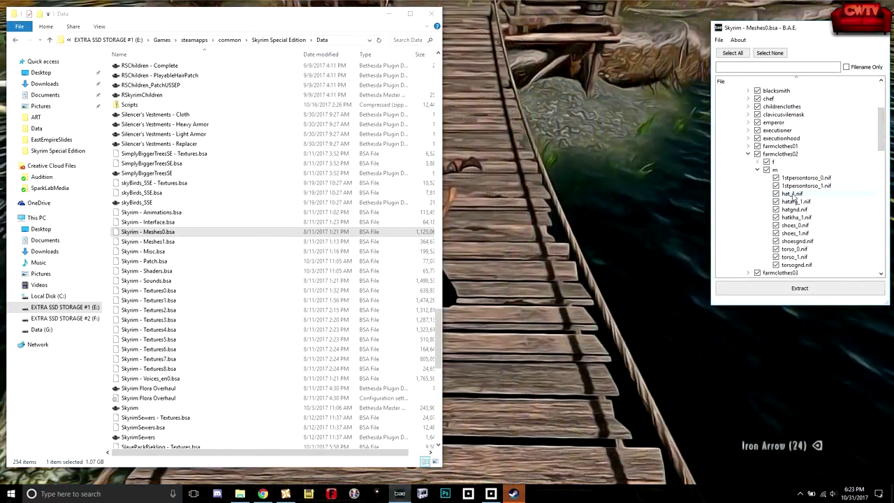
# Deselect everything in the Skyrim - Meshes0.bsa archive and mark only hat_1.nif in farmclothes02\m for extraction.
pyautogui.scroll(5, 802, 112)
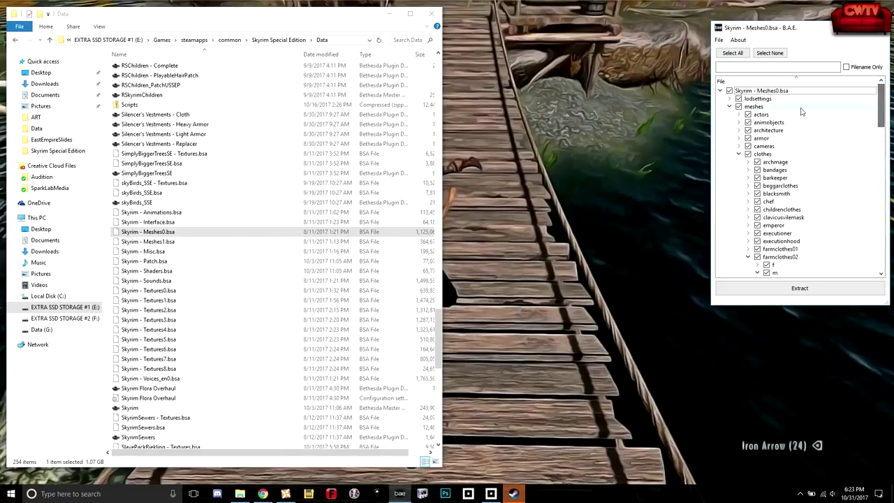
pyautogui.click(729, 90)
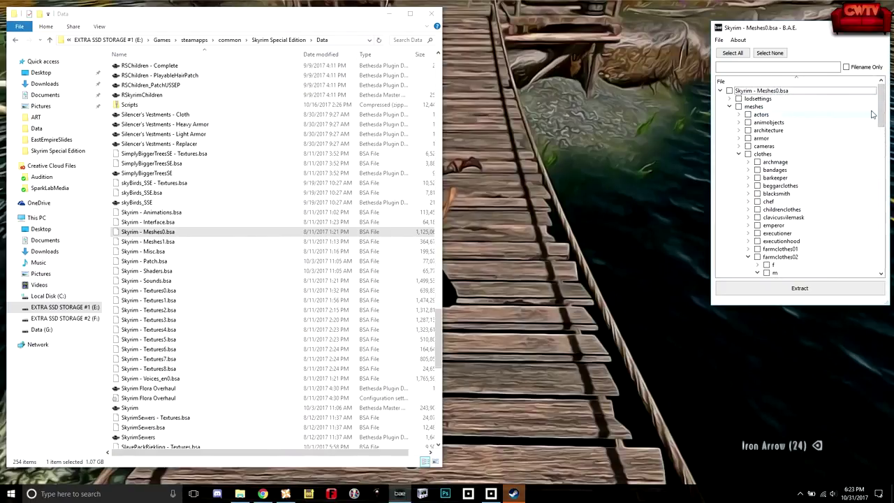
pyautogui.scroll(-6, 859, 140)
pyautogui.click(776, 162)
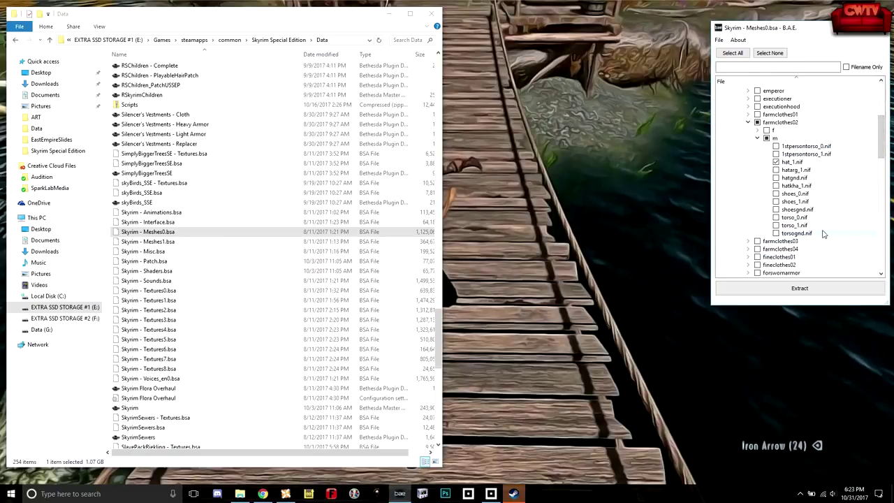
# Extract the marked mesh into G:\CWMODS\SkyrimSpecialEdition\CW-SprintCap and close B.A.E.
pyautogui.click(807, 289)
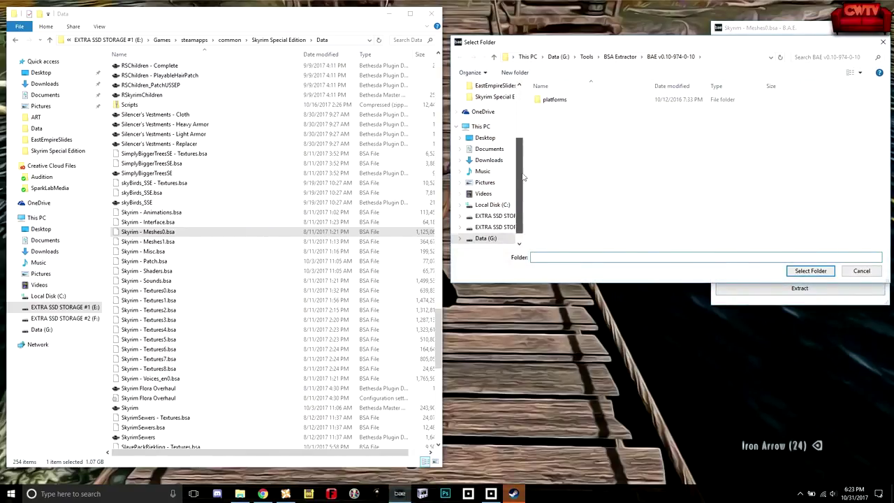
pyautogui.moveTo(519, 173); pyautogui.dragTo(520, 185)
pyautogui.click(487, 215)
pyautogui.doubleClick(559, 159)
pyautogui.scroll(-4, 563, 165)
pyautogui.scroll(-5, 563, 165)
pyautogui.click(569, 224)
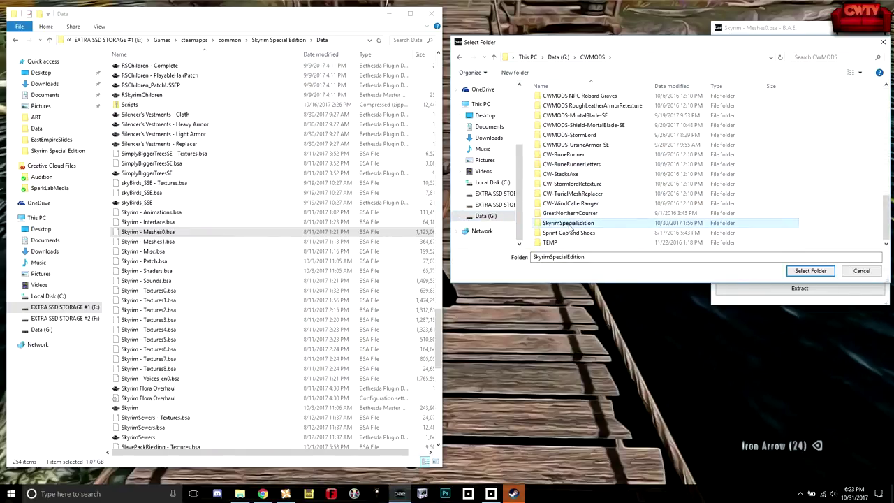
pyautogui.doubleClick(569, 225)
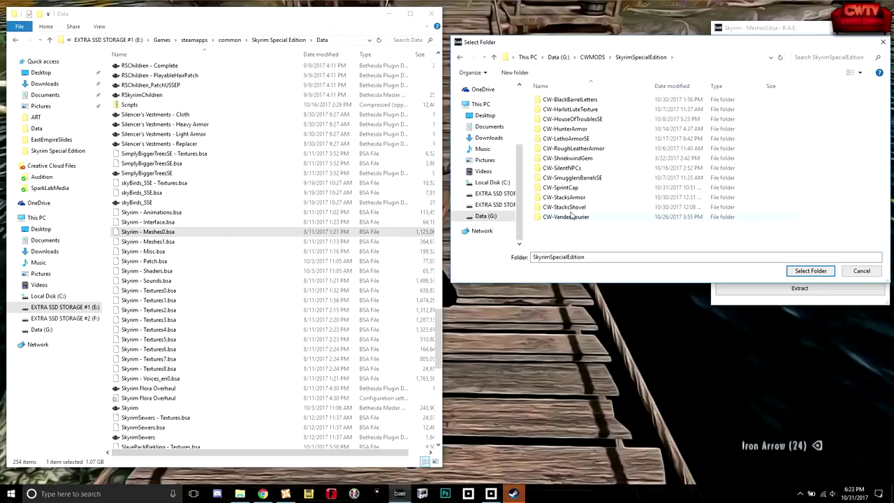
pyautogui.doubleClick(570, 190)
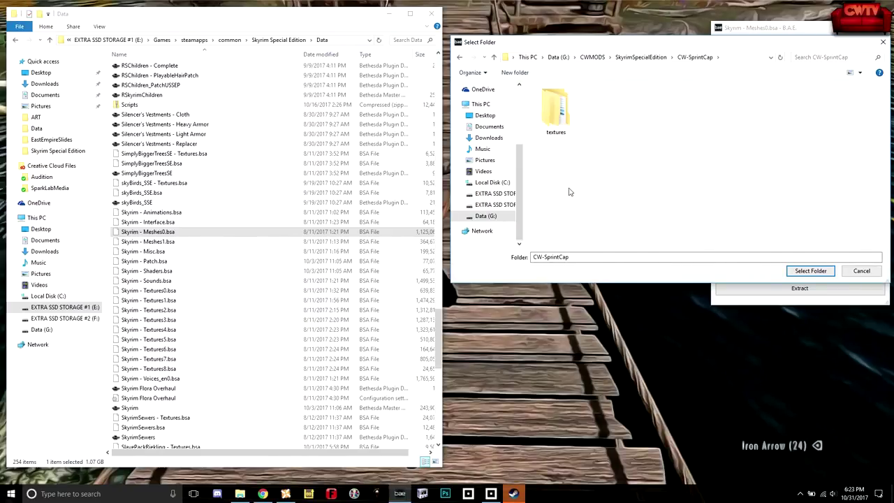
pyautogui.click(807, 272)
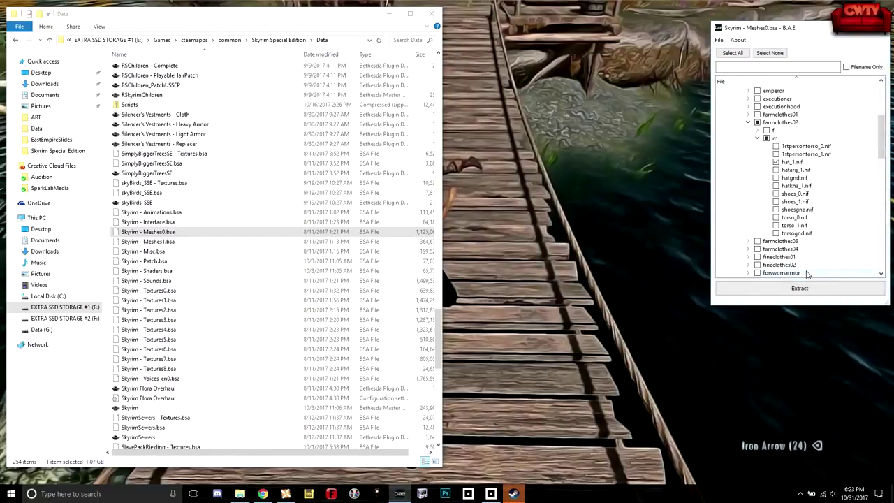
pyautogui.click(880, 28)
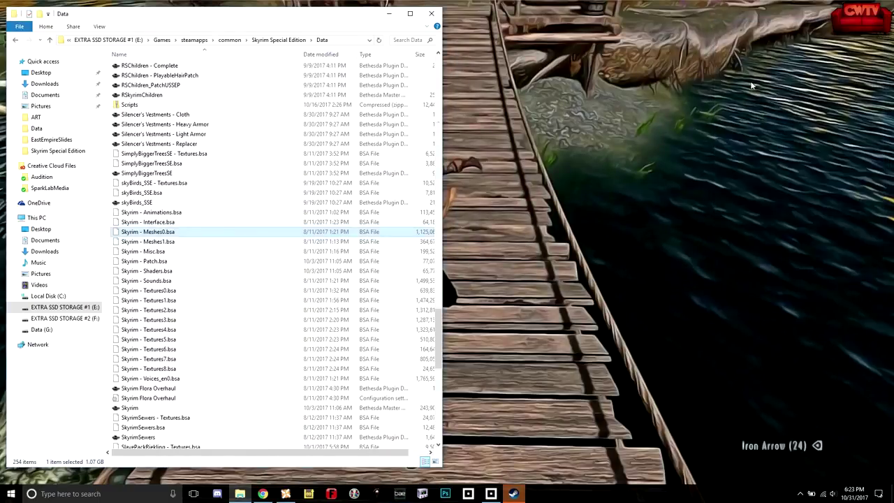
# Open a second File Explorer window at G:\CWMODS\SkyrimSpecialEdition\CW-SprintCap and show the folder's contents in details view.
pyautogui.rightClick(239, 494)
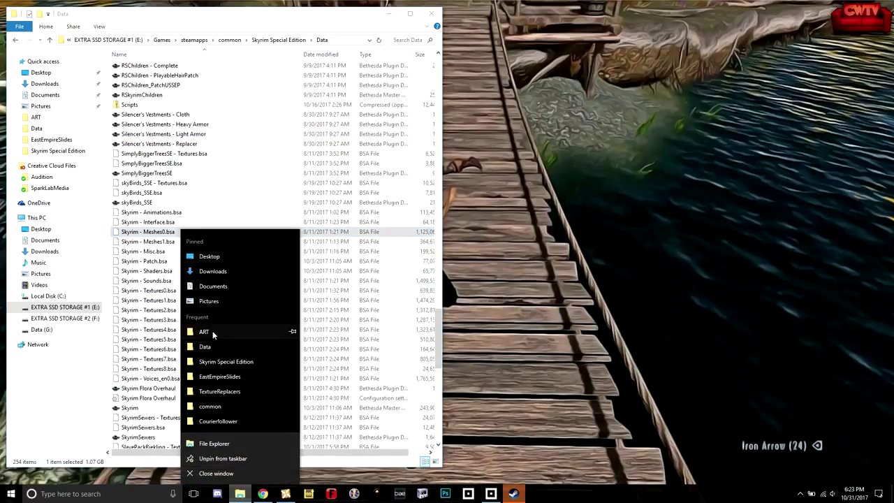
pyautogui.click(221, 445)
pyautogui.moveTo(159, 27); pyautogui.dragTo(506, 25)
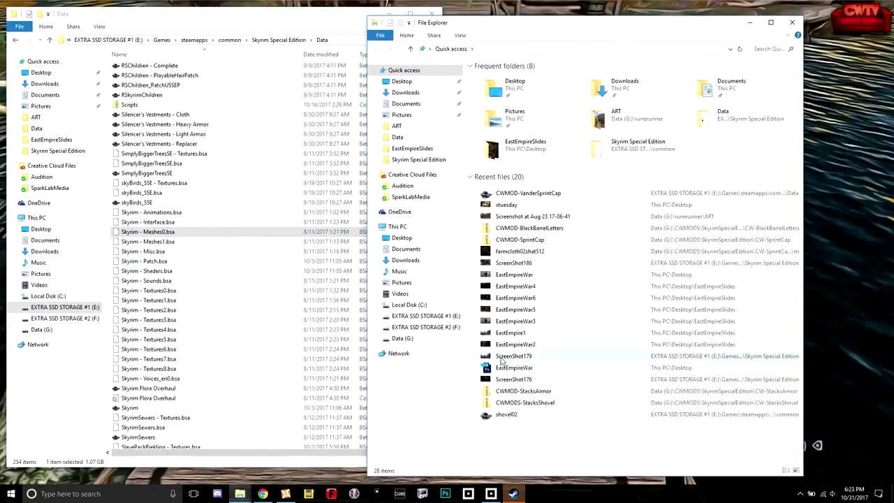
pyautogui.click(412, 339)
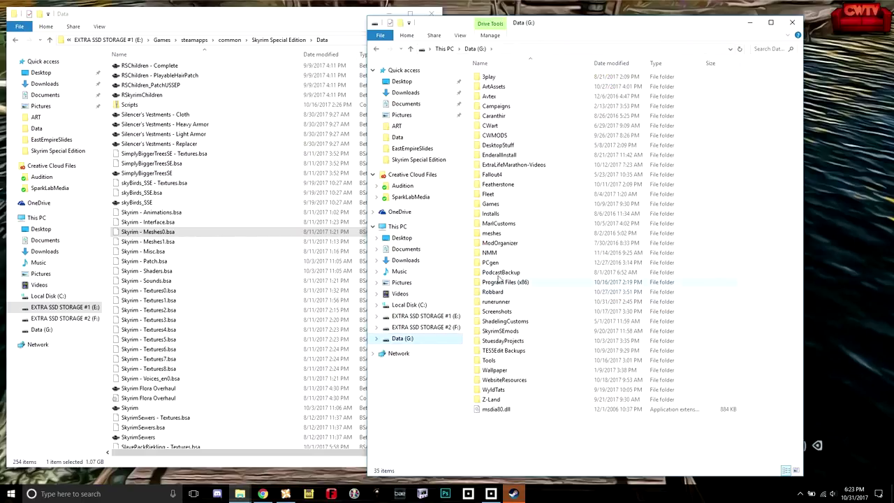
pyautogui.doubleClick(496, 135)
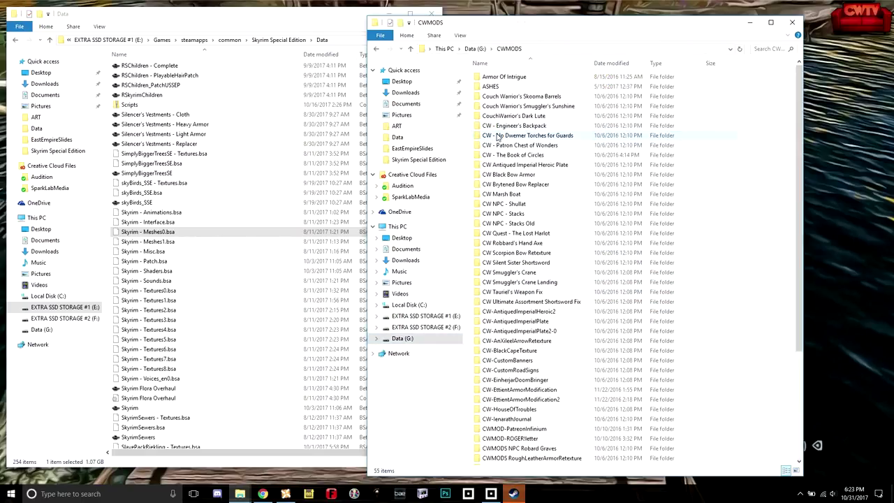
pyautogui.scroll(-5, 499, 259)
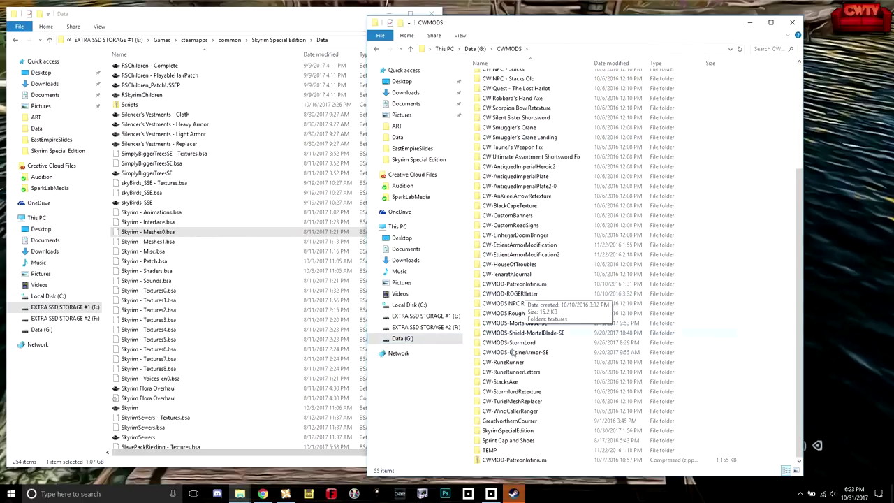
pyautogui.doubleClick(513, 431)
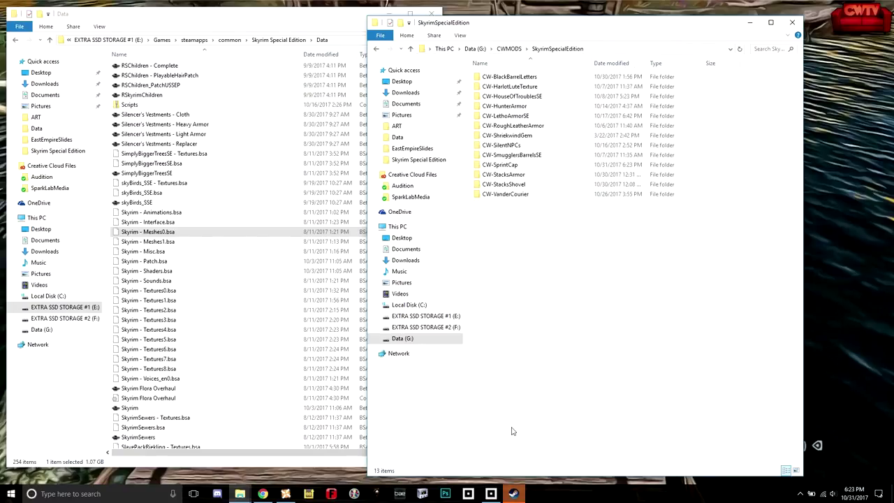
pyautogui.doubleClick(500, 167)
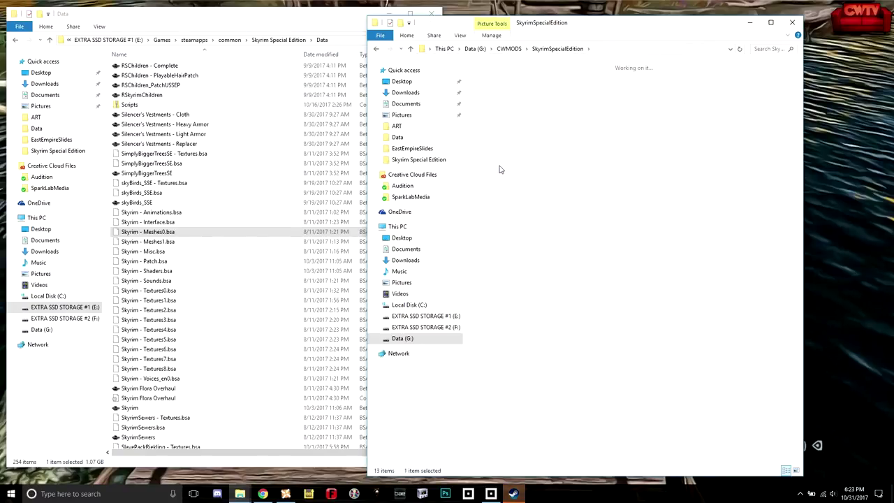
pyautogui.click(460, 35)
pyautogui.click(518, 67)
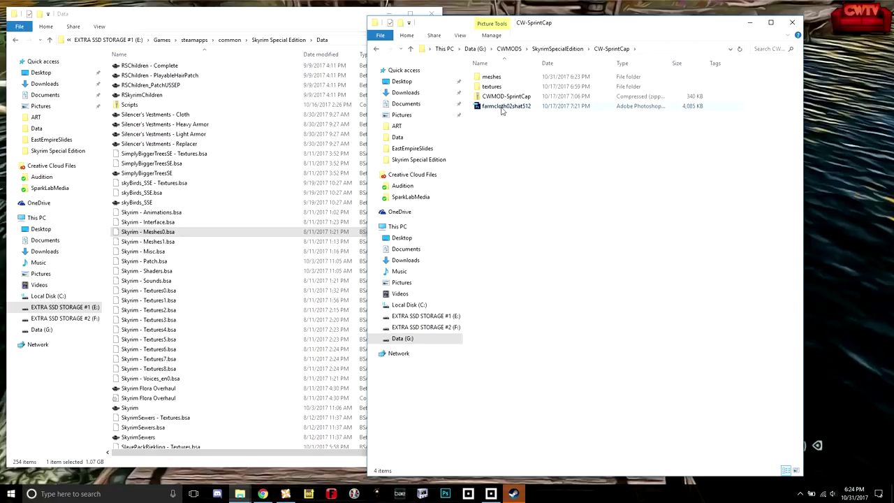
# Browse the mod's textures\clothes\farmclothes02\m folder to check the existing hat texture file.
pyautogui.doubleClick(493, 88)
pyautogui.doubleClick(491, 80)
pyautogui.doubleClick(493, 81)
pyautogui.doubleClick(485, 77)
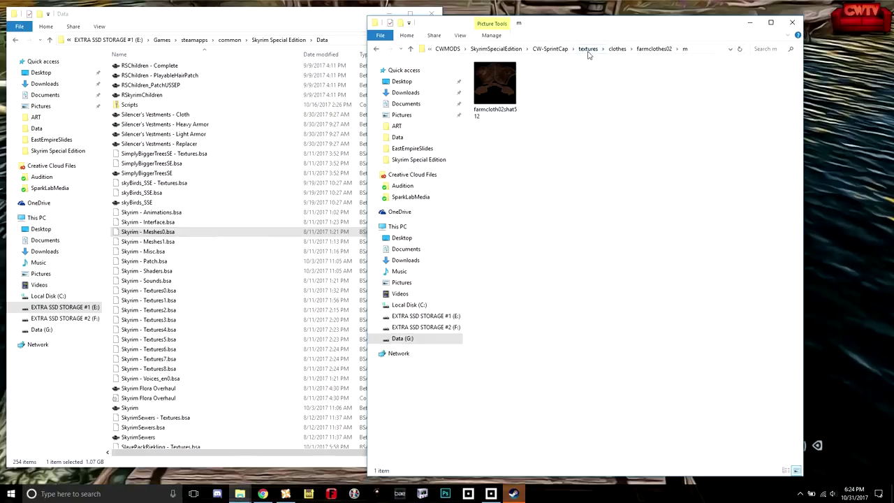
# Return to CW-SprintCap and open its meshes\clothes\farmclothes02\m folder containing the extracted hat mesh.
pyautogui.click(554, 50)
pyautogui.doubleClick(491, 77)
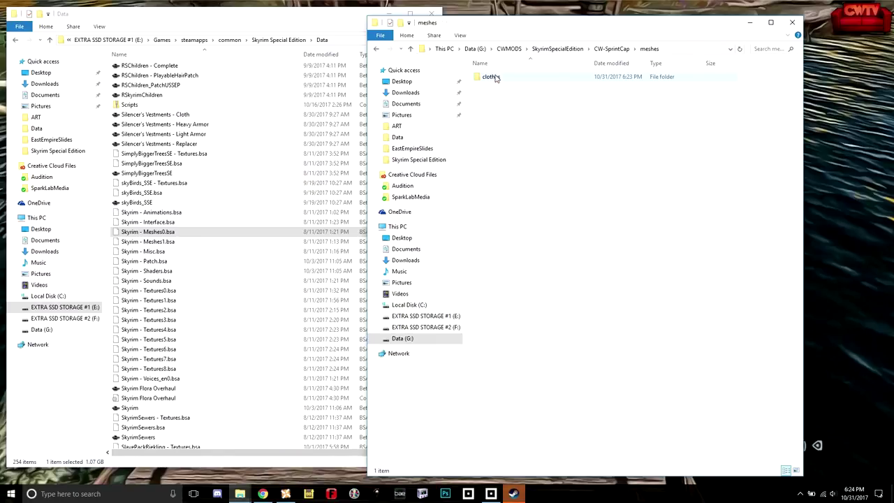
pyautogui.doubleClick(491, 77)
pyautogui.doubleClick(497, 76)
pyautogui.doubleClick(497, 77)
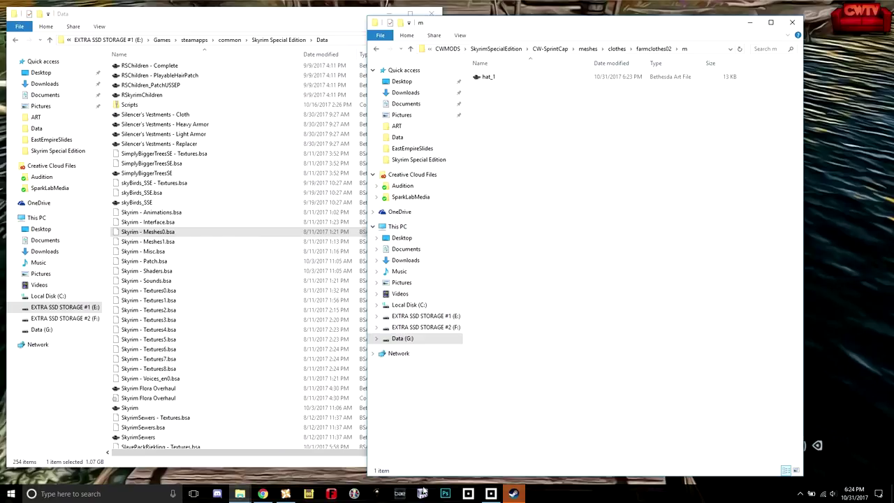
# Open NifSkope, place the File Explorer window beside it, and load hat_1 from the meshes folder into it.
pyautogui.click(421, 494)
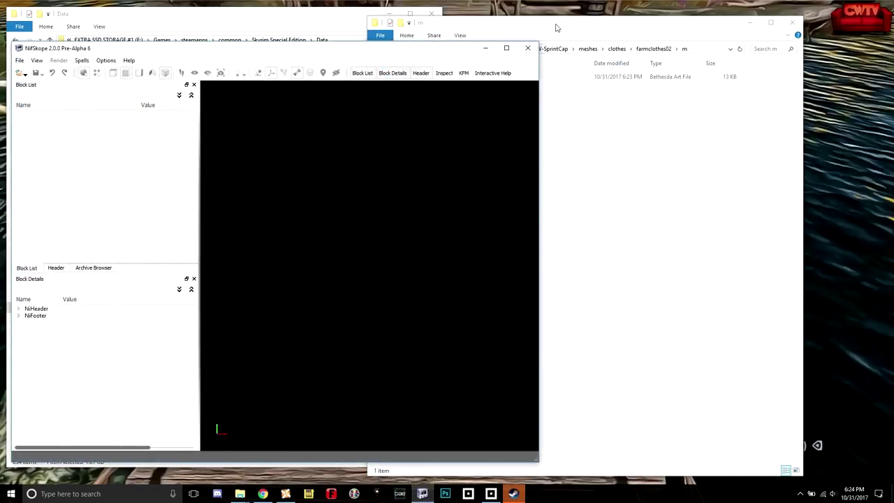
pyautogui.moveTo(556, 33); pyautogui.dragTo(631, 23)
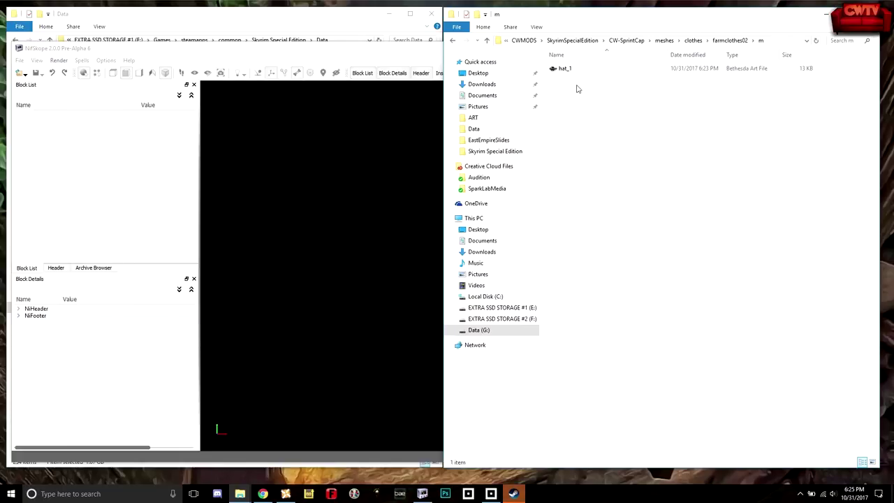
pyautogui.moveTo(567, 70); pyautogui.dragTo(374, 202)
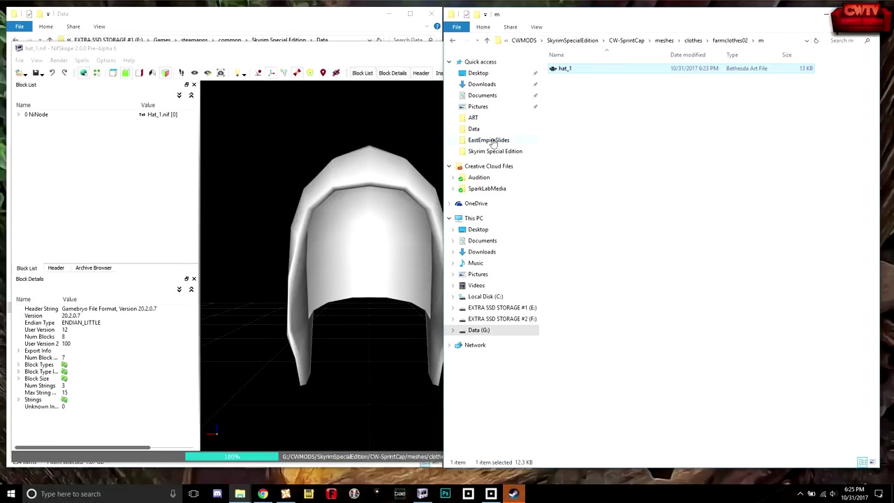
# Select the hat's BSTriShape in NifSkope and examine the mesh from several sides.
pyautogui.click(394, 62)
pyautogui.moveTo(348, 235)
pyautogui.mouseDown()
pyautogui.moveTo(438, 233)
pyautogui.moveTo(399, 244)
pyautogui.moveTo(273, 249)
pyautogui.moveTo(233, 210)
pyautogui.moveTo(261, 257)
pyautogui.moveTo(429, 230)
pyautogui.mouseUp()
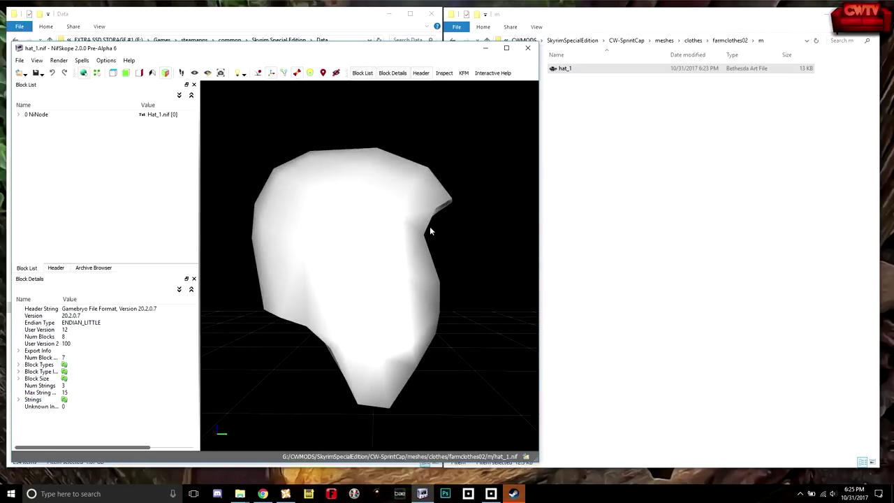
pyautogui.click(353, 222)
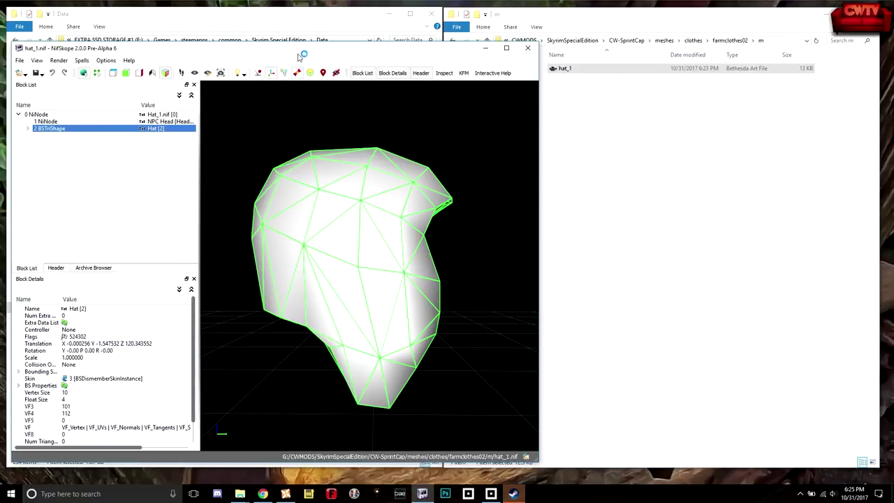
pyautogui.moveTo(300, 55); pyautogui.dragTo(310, 45)
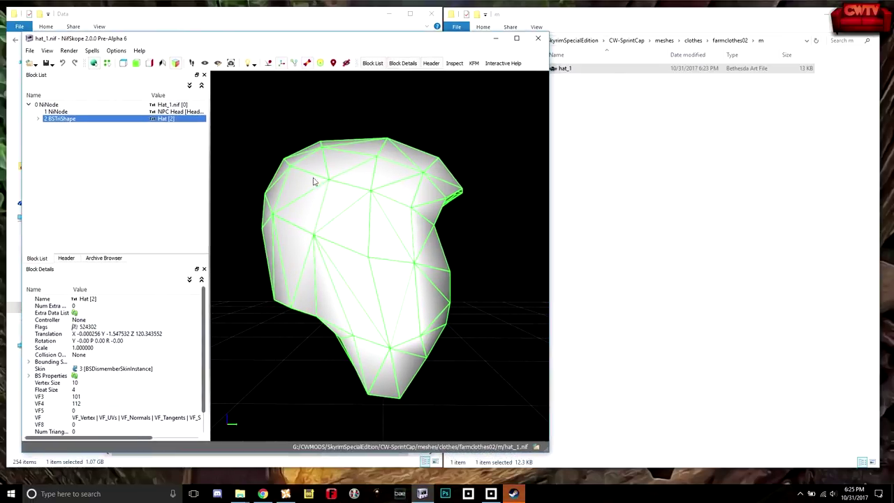
pyautogui.moveTo(345, 250); pyautogui.dragTo(369, 261)
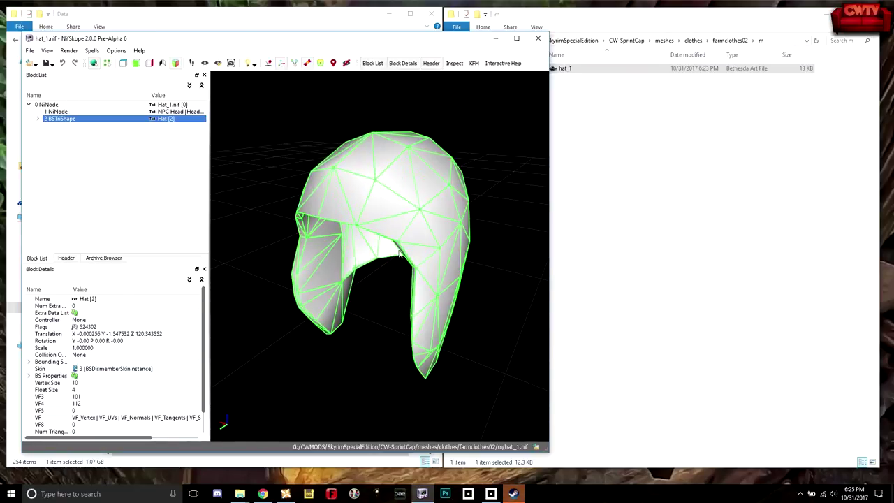
pyautogui.moveTo(450, 226); pyautogui.dragTo(395, 224)
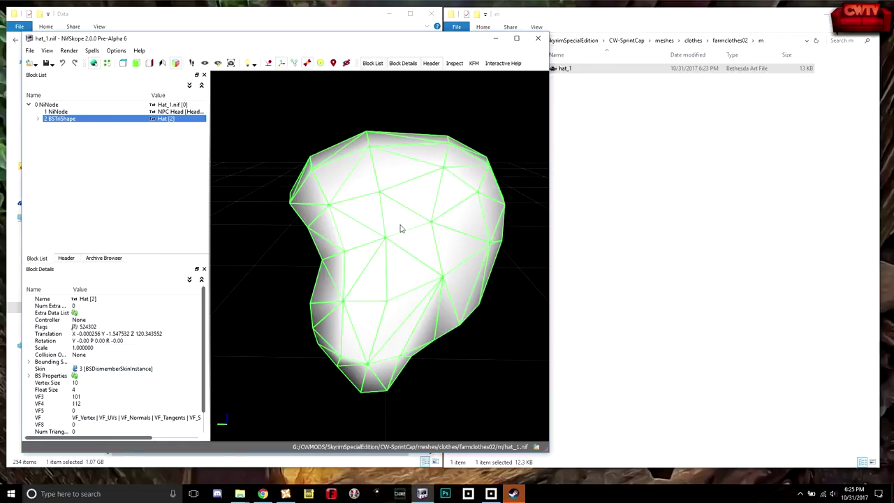
pyautogui.moveTo(375, 240)
pyautogui.mouseDown()
pyautogui.moveTo(472, 230)
pyautogui.moveTo(367, 225)
pyautogui.moveTo(392, 235)
pyautogui.moveTo(382, 224)
pyautogui.mouseUp()
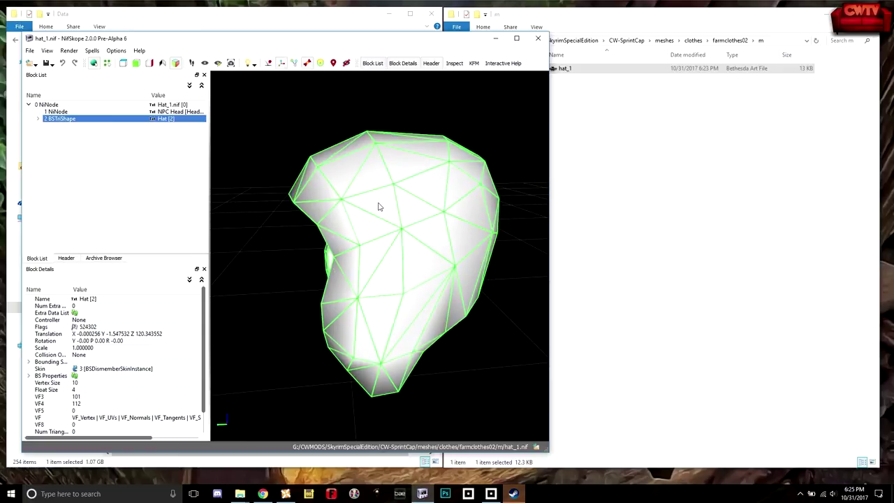
# Expand the hat's BSTriShape and BSLightingShaderProperty to its BSShaderTextureSet, widen the block details, and select the first texture path.
pyautogui.click(40, 120)
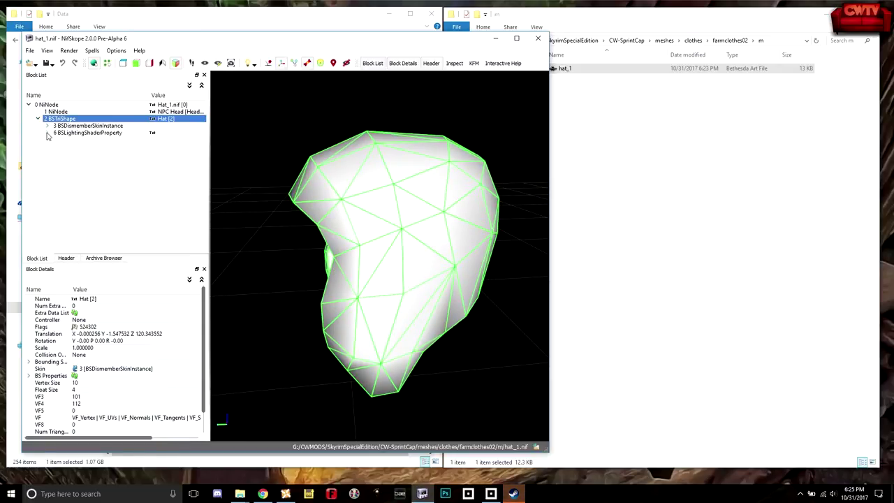
pyautogui.moveTo(48, 137)
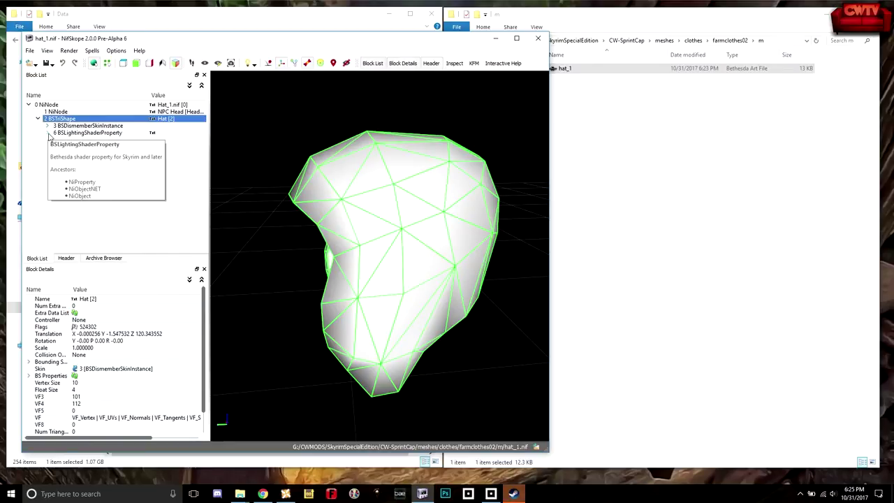
pyautogui.click(47, 133)
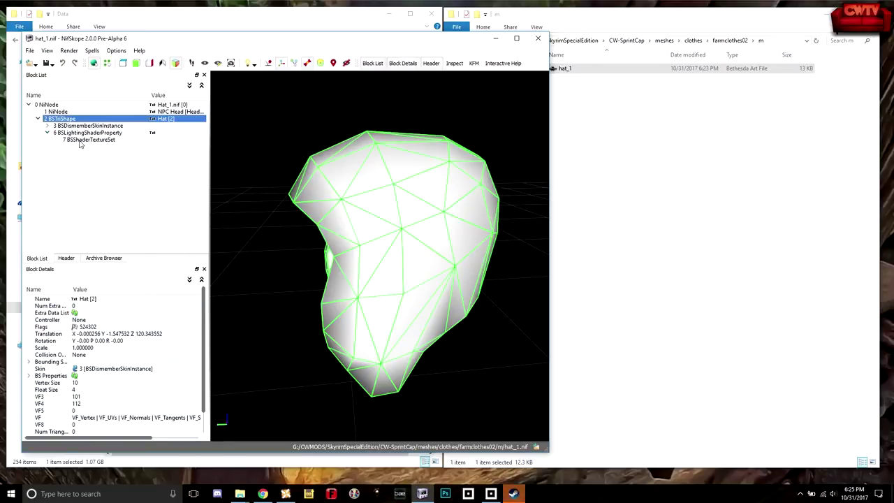
pyautogui.click(84, 140)
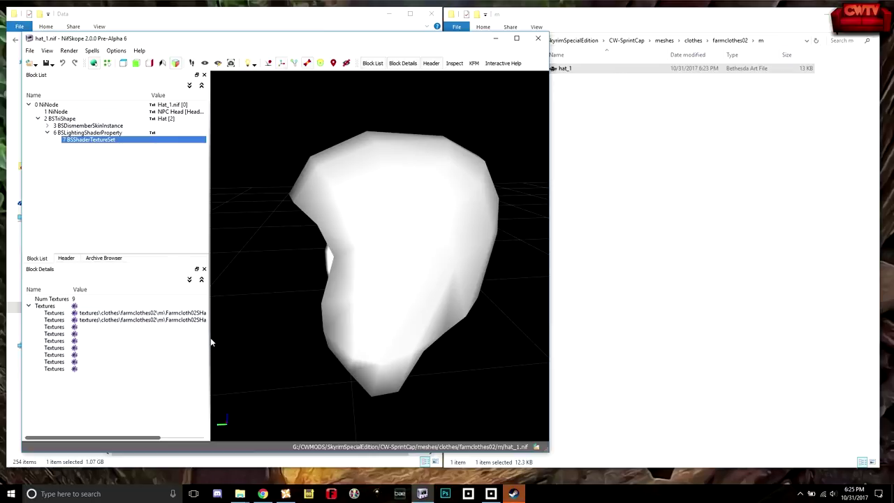
pyautogui.moveTo(210, 336); pyautogui.dragTo(248, 333)
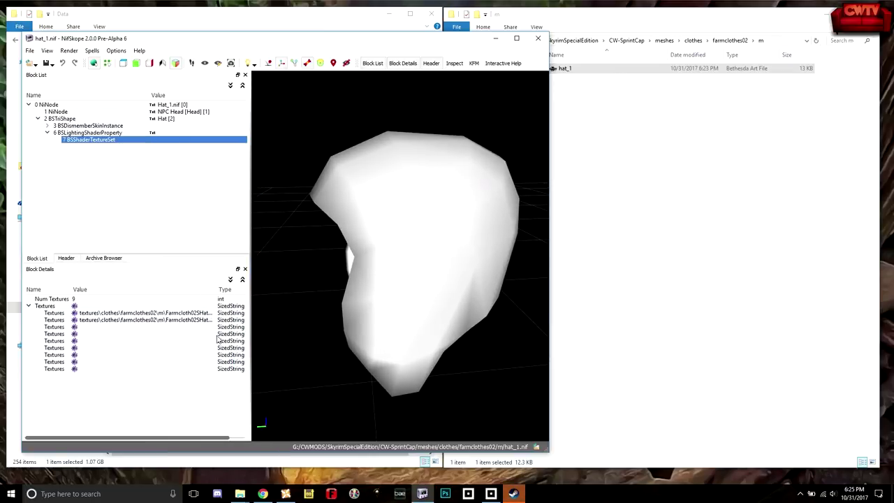
pyautogui.click(171, 313)
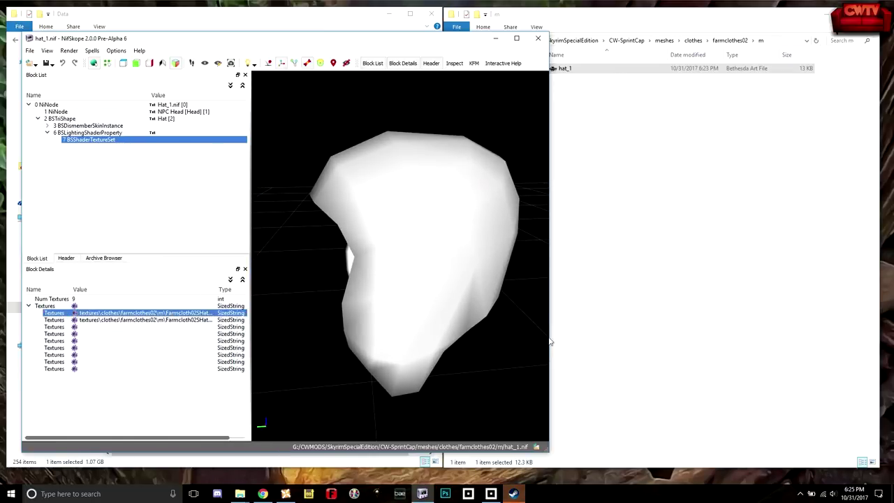
# Widen the NifSkope window, its block panels and the Value column until the hat's diffuse and normal texture paths are fully readable.
pyautogui.moveTo(550, 341); pyautogui.dragTo(815, 348)
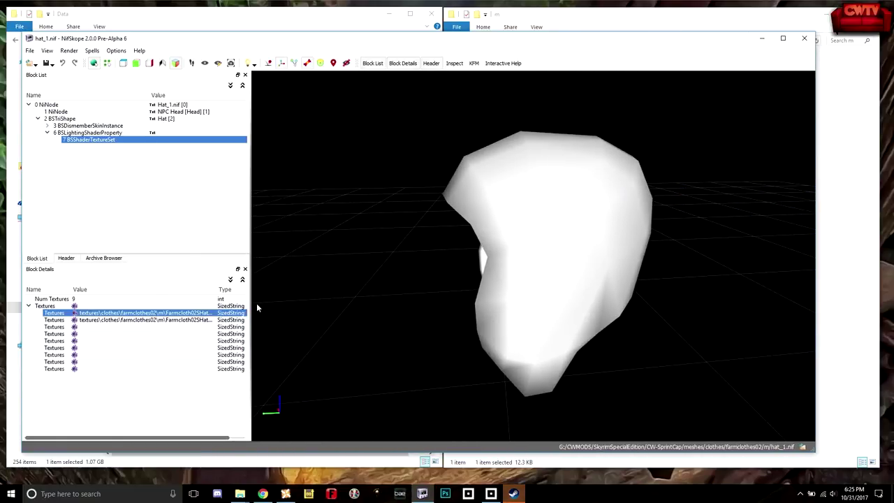
pyautogui.moveTo(251, 305); pyautogui.dragTo(323, 300)
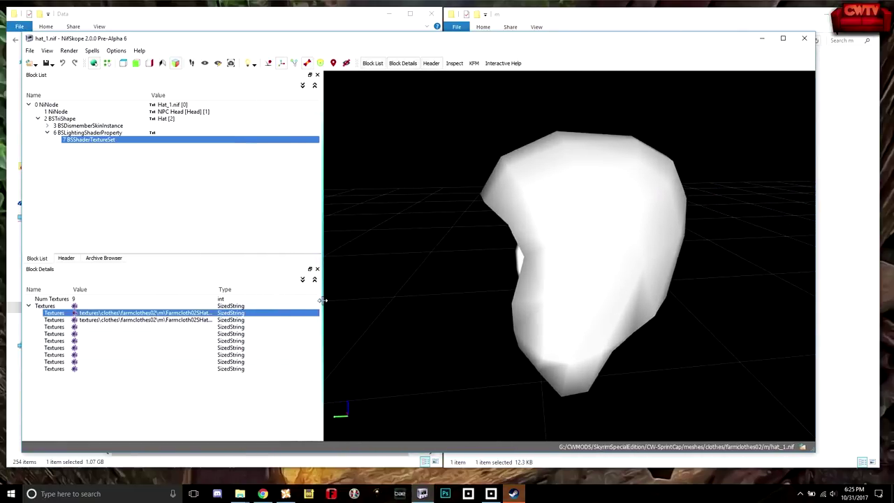
pyautogui.moveTo(216, 289); pyautogui.dragTo(257, 290)
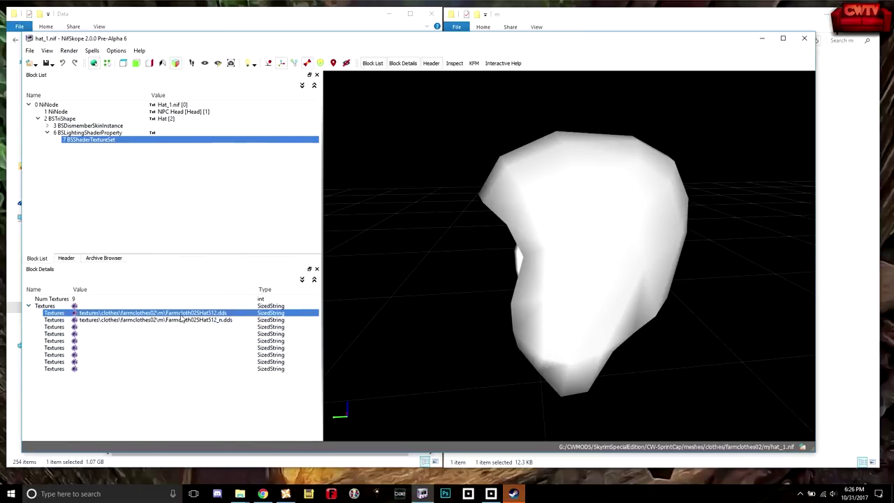
pyautogui.click(141, 321)
pyautogui.click(134, 313)
# Go back up to the CW-SprintCap folder in File Explorer and create a new folder in it.
pyautogui.click(663, 20)
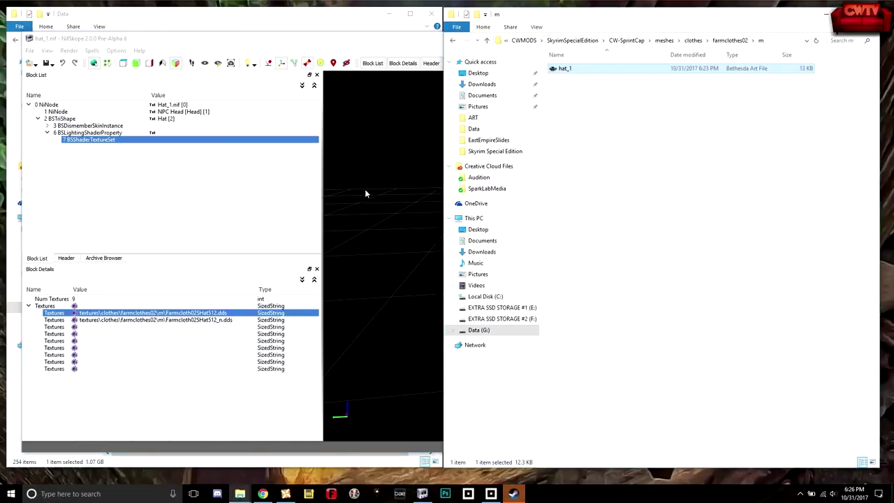
pyautogui.click(642, 42)
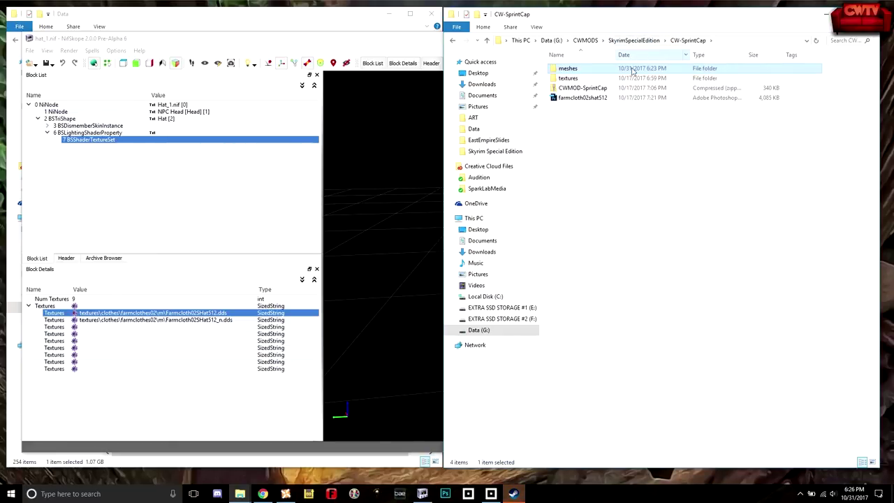
pyautogui.click(572, 79)
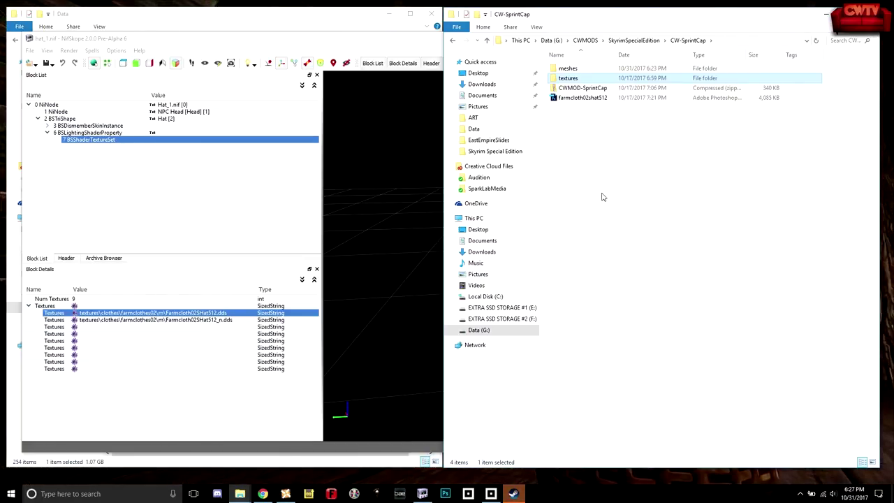
pyautogui.click(478, 15)
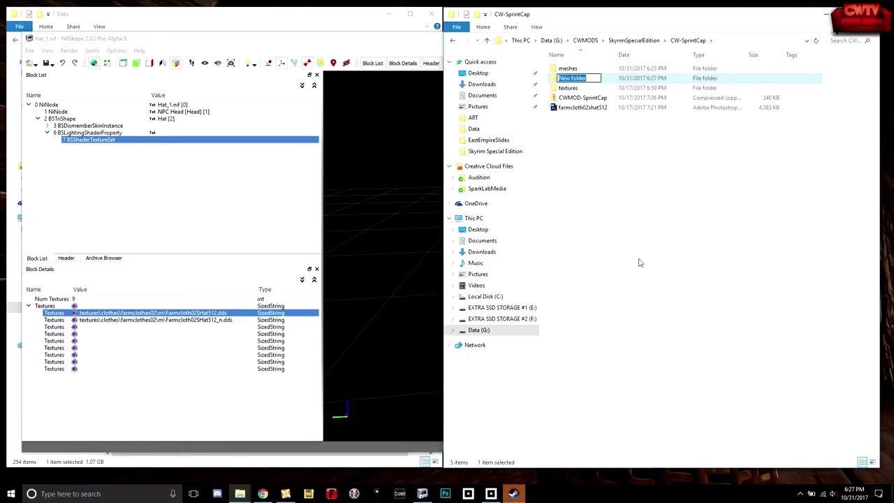
# In the game's Data\meshes folder, check the contents and exact name of the CWmods folder.
pyautogui.moveTo(240, 494)
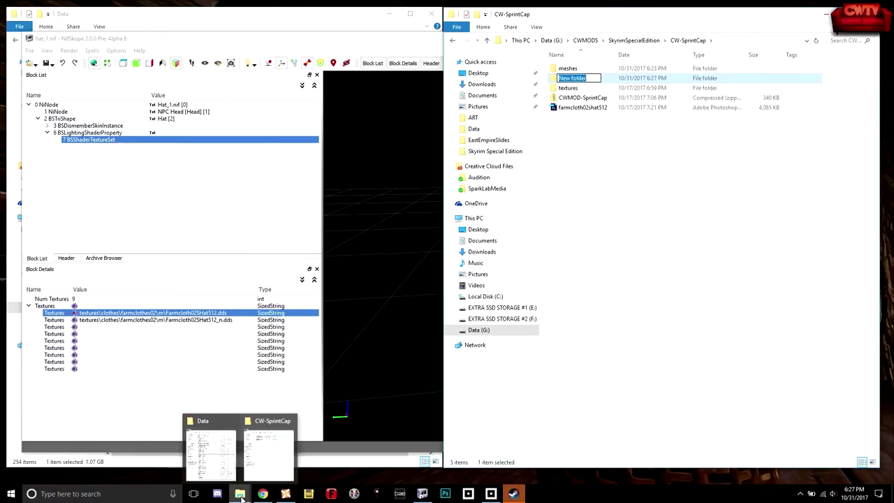
pyautogui.click(211, 452)
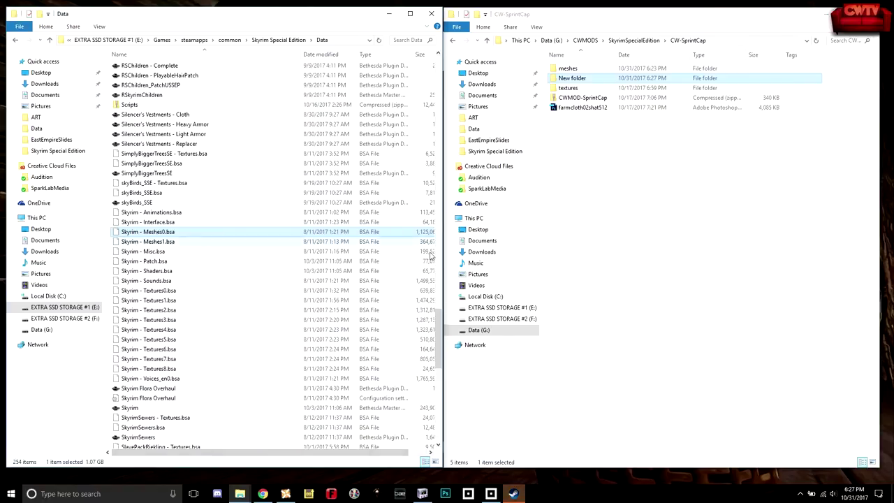
pyautogui.moveTo(438, 328); pyautogui.dragTo(399, 91)
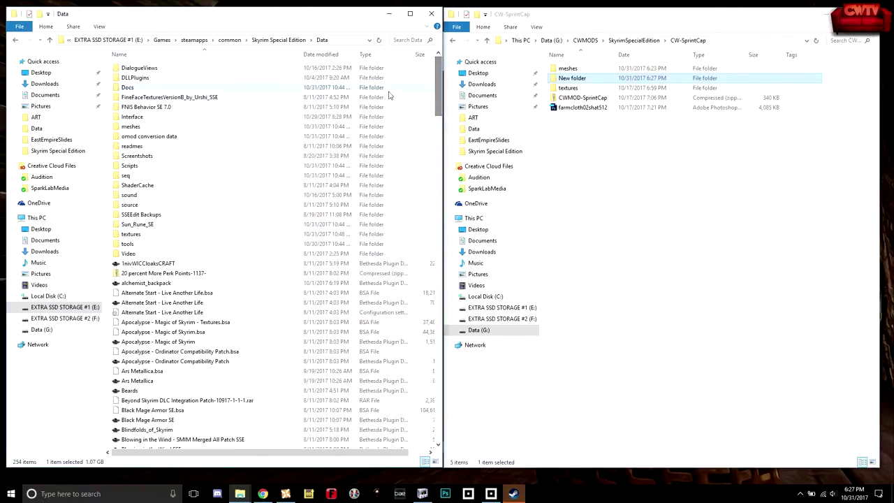
pyautogui.doubleClick(131, 127)
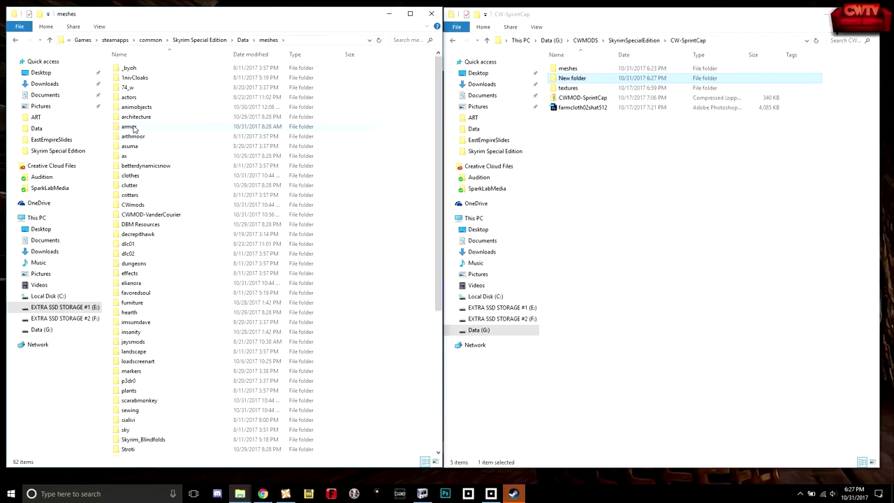
pyautogui.doubleClick(133, 205)
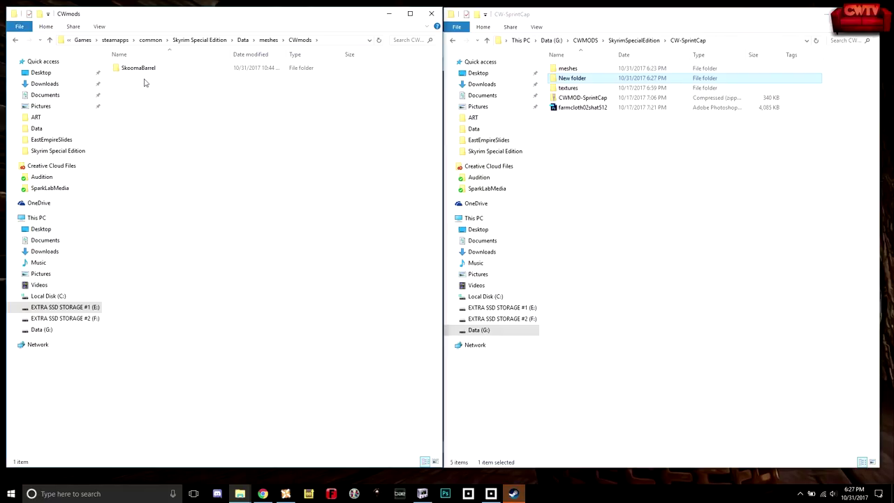
pyautogui.click(268, 42)
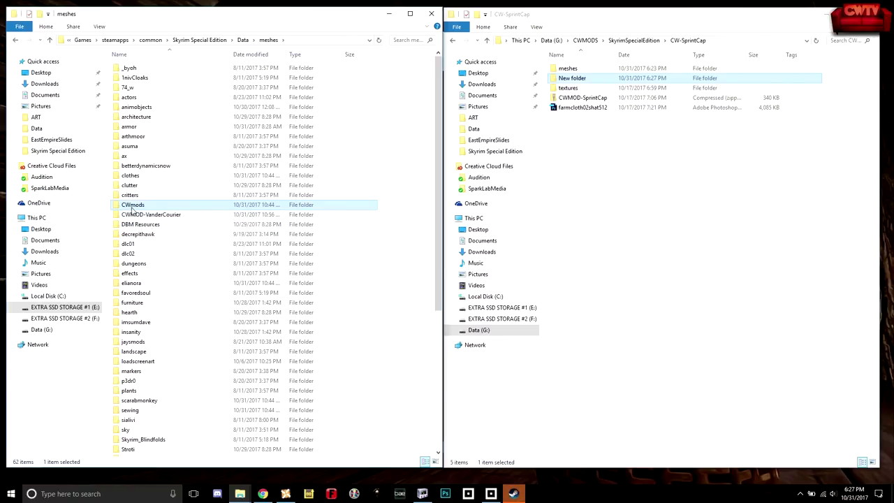
pyautogui.click(131, 205)
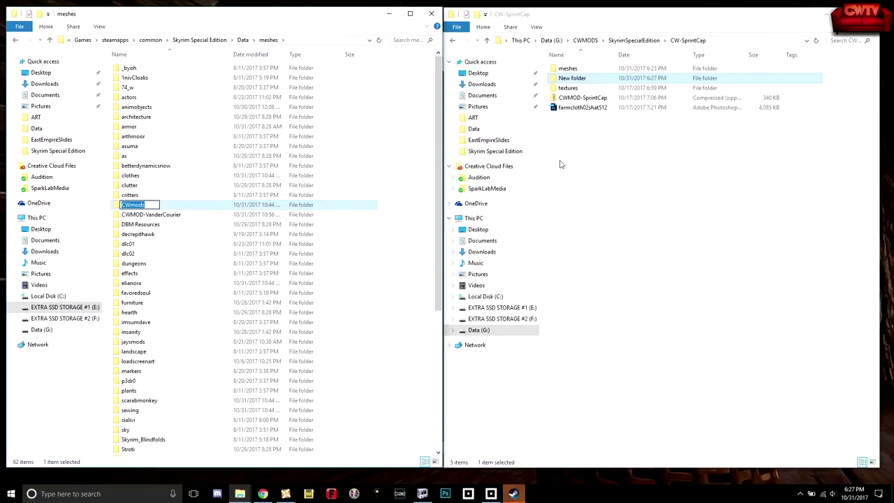
# Name the new folder in CW-SprintCap CWmods.
pyautogui.click(573, 79)
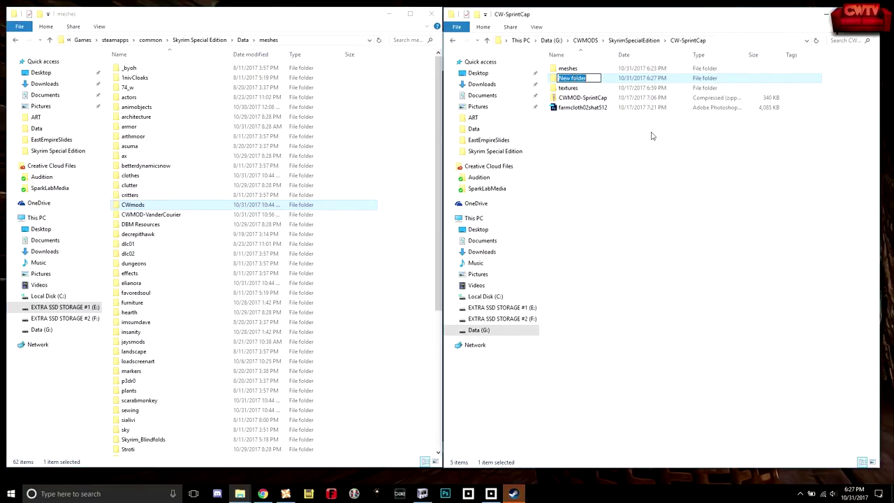
pyautogui.write('CW')
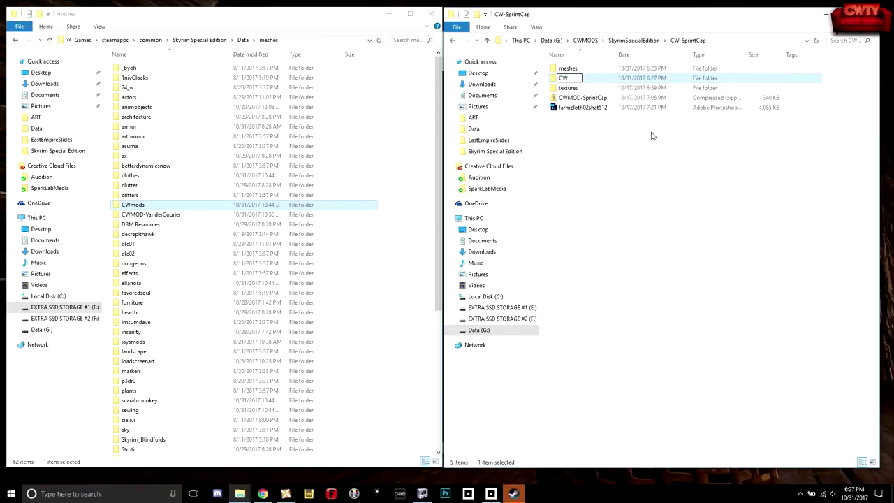
pyautogui.write('mod')
pyautogui.press('Return')
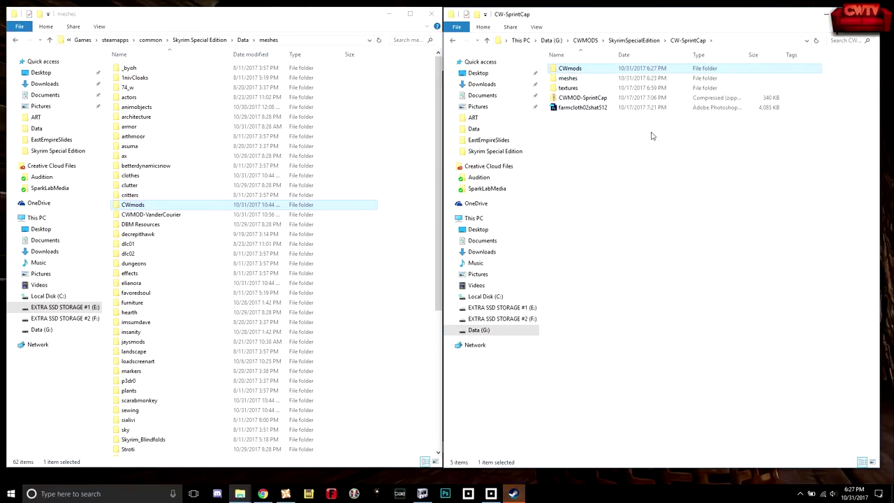
# Move the meshes and textures folders into CWmods, check the folder's contents, and return to CW-SprintCap.
pyautogui.click(569, 78)
pyautogui.moveTo(569, 79); pyautogui.dragTo(571, 69)
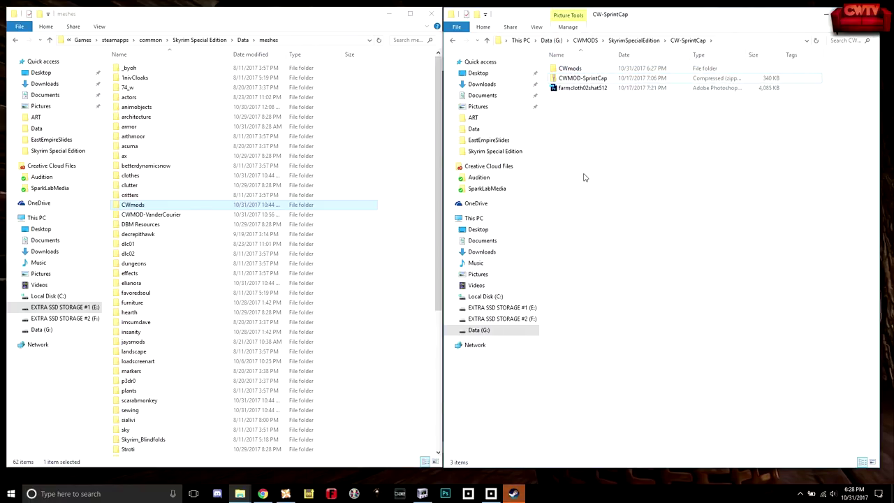
pyautogui.doubleClick(570, 68)
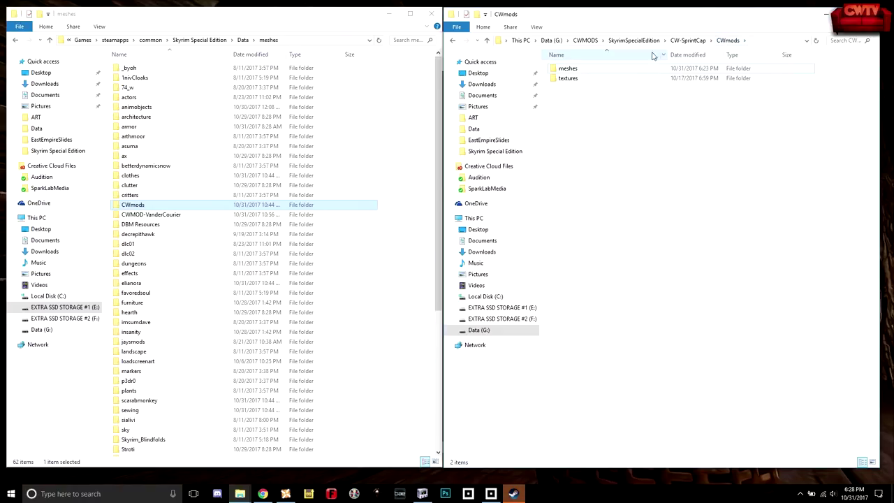
pyautogui.click(689, 40)
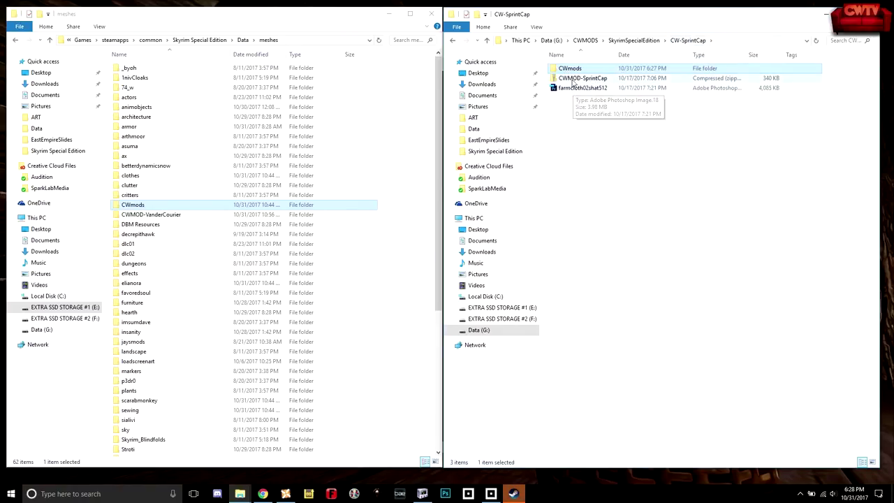
# Delete the old CWMOD-SprintCap zip archive from the CW-SprintCap folder.
pyautogui.click(572, 79)
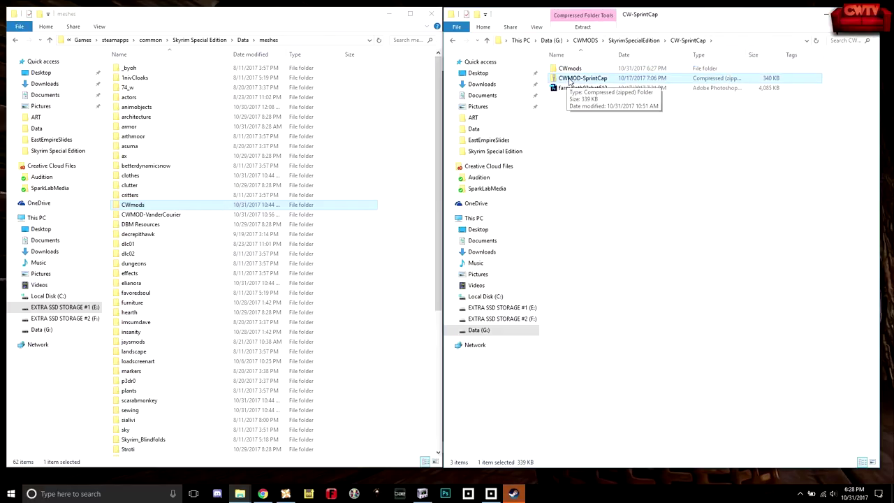
pyautogui.rightClick(570, 80)
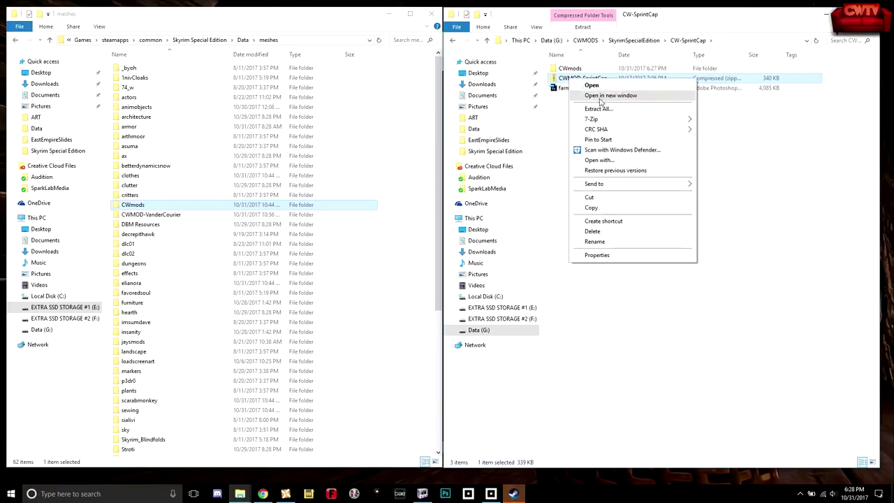
pyautogui.click(592, 231)
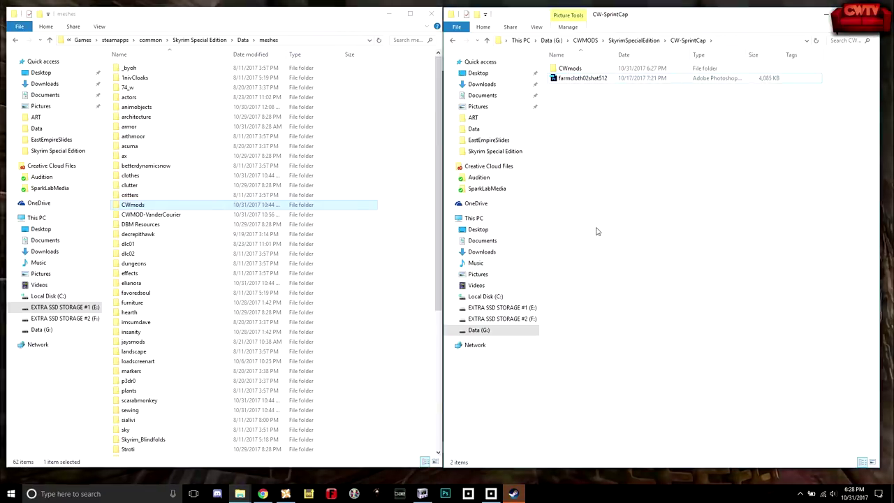
# Copy the CWMOD-VanderSprintCap plugin from the game's Data folder into CW-SprintCap and widen the Name column there.
pyautogui.click(244, 40)
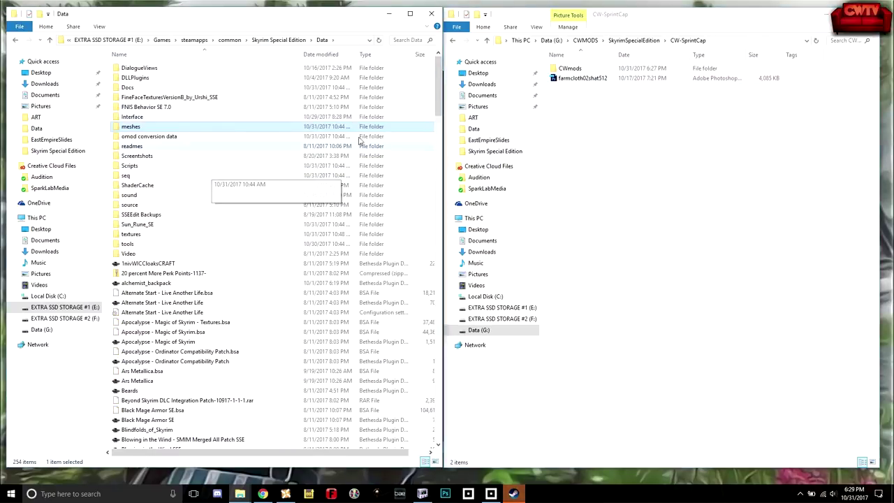
pyautogui.moveTo(439, 101); pyautogui.dragTo(437, 267)
pyautogui.moveTo(436, 287); pyautogui.dragTo(429, 162)
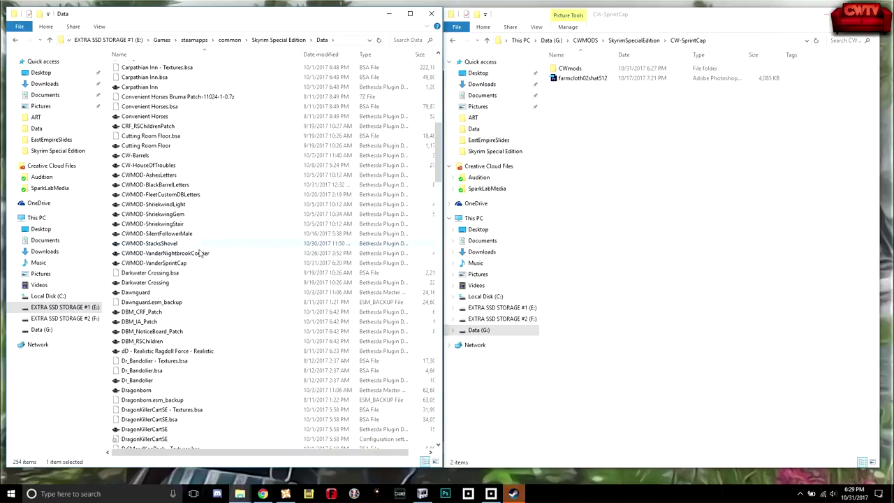
pyautogui.moveTo(147, 267); pyautogui.dragTo(610, 151)
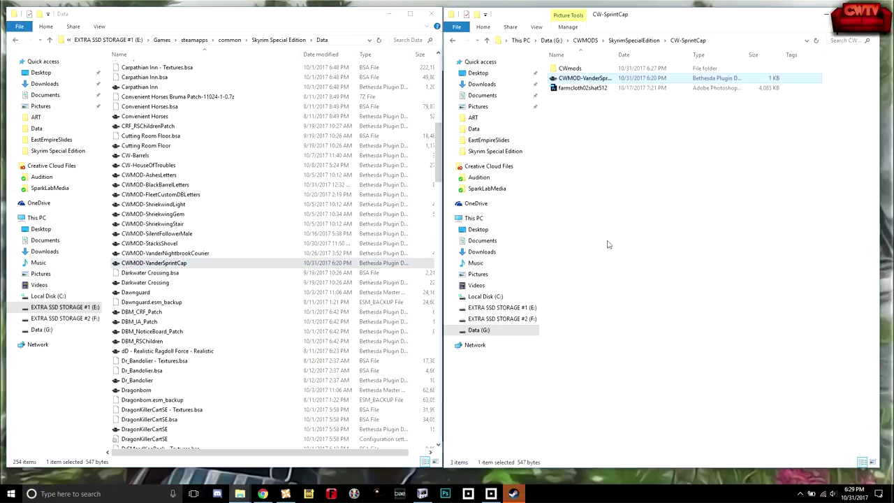
pyautogui.moveTo(617, 54); pyautogui.dragTo(700, 54)
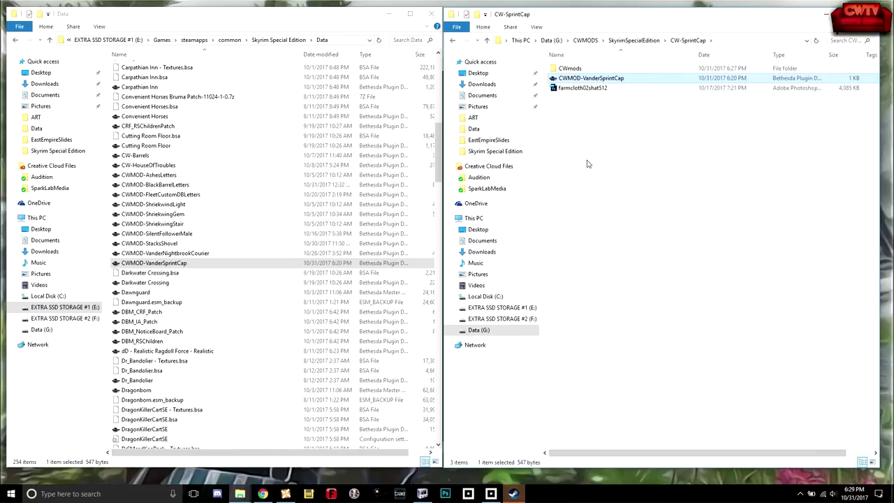
# Open CW-SprintCap's CWmods folder, narrow the NifSkope window, and bring the File Explorer window back in front of it.
pyautogui.click(575, 70)
pyautogui.doubleClick(575, 70)
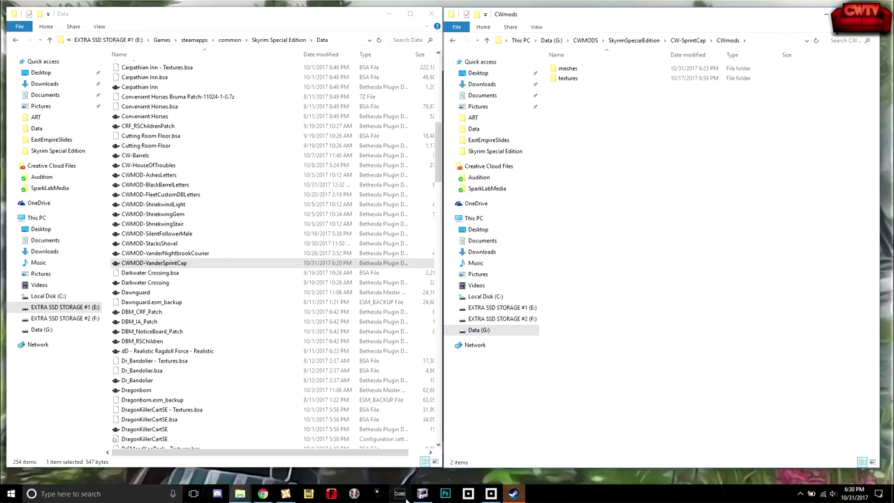
pyautogui.click(422, 494)
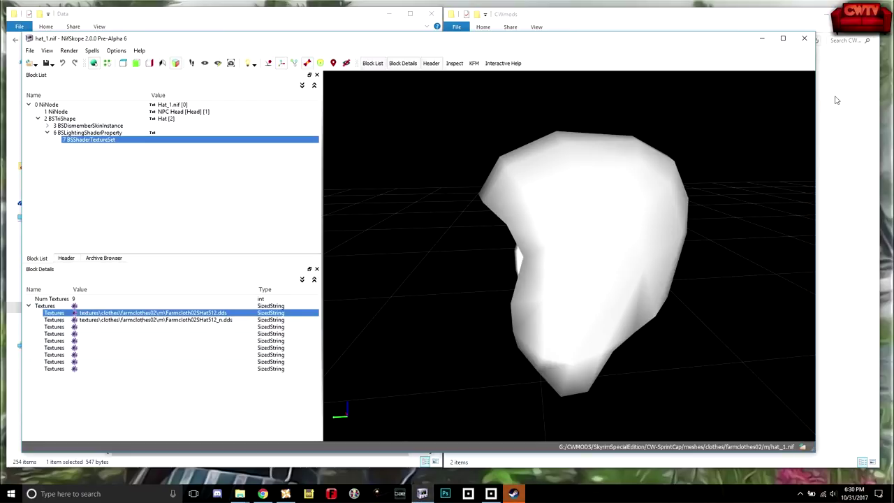
pyautogui.moveTo(815, 102); pyautogui.dragTo(638, 70)
pyautogui.click(676, 29)
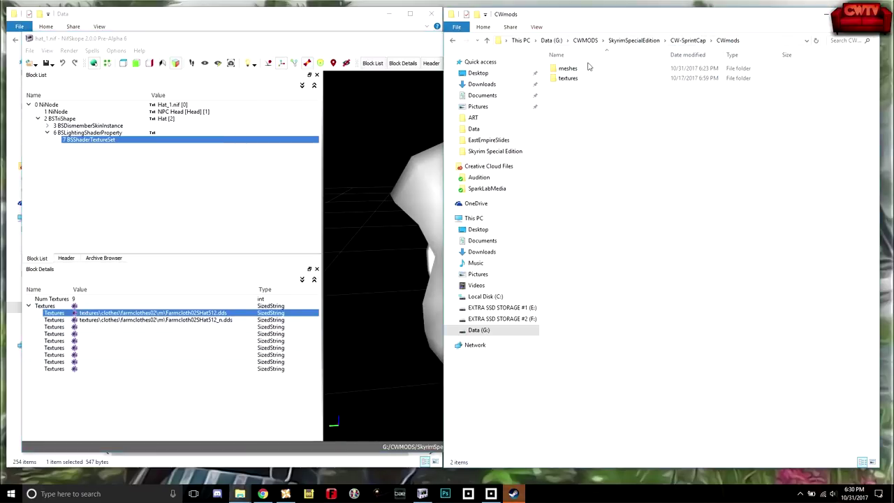
# Open CWmods\meshes\clothes\farmclothes02\m and load its hat_1 mesh into NifSkope.
pyautogui.doubleClick(571, 70)
pyautogui.doubleClick(573, 69)
pyautogui.click(577, 70)
pyautogui.doubleClick(577, 70)
pyautogui.doubleClick(565, 71)
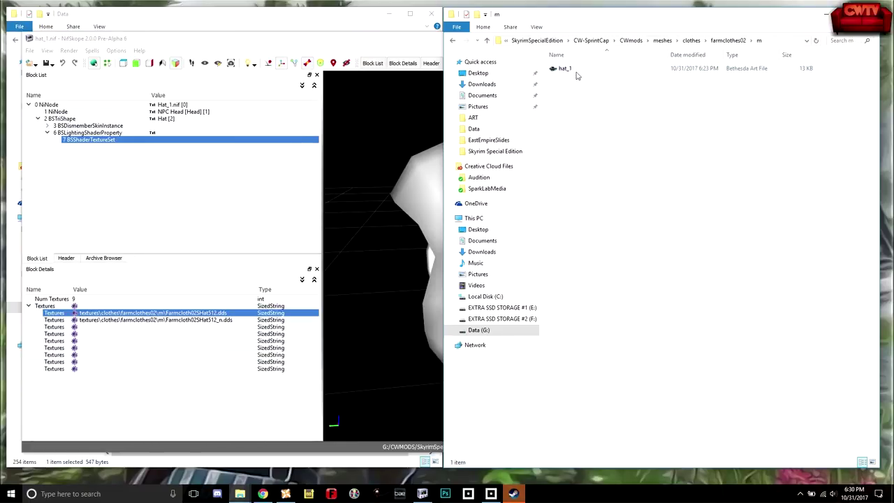
pyautogui.moveTo(566, 71); pyautogui.dragTo(392, 165)
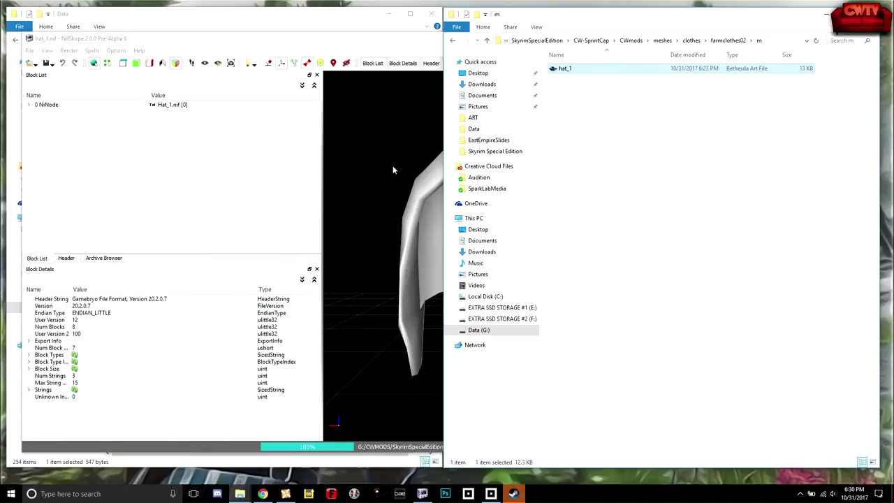
# Bring NifSkope forward, select the Hat shape, and open the BSShaderTextureSet under its BSLightingShaderProperty.
pyautogui.click(403, 96)
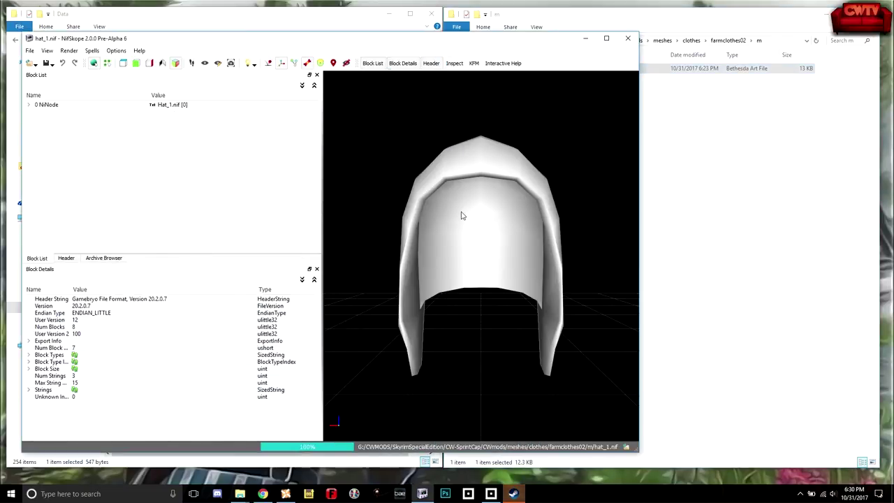
pyautogui.click(468, 244)
pyautogui.moveTo(463, 244); pyautogui.dragTo(457, 202)
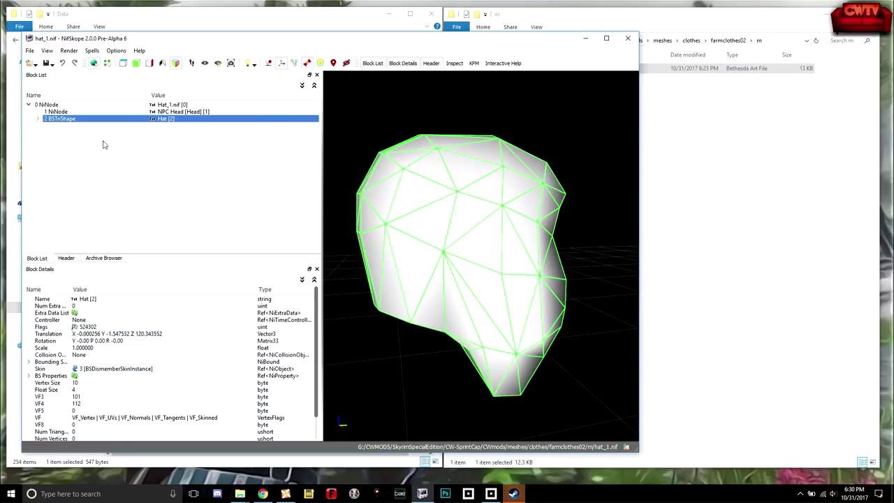
pyautogui.click(38, 119)
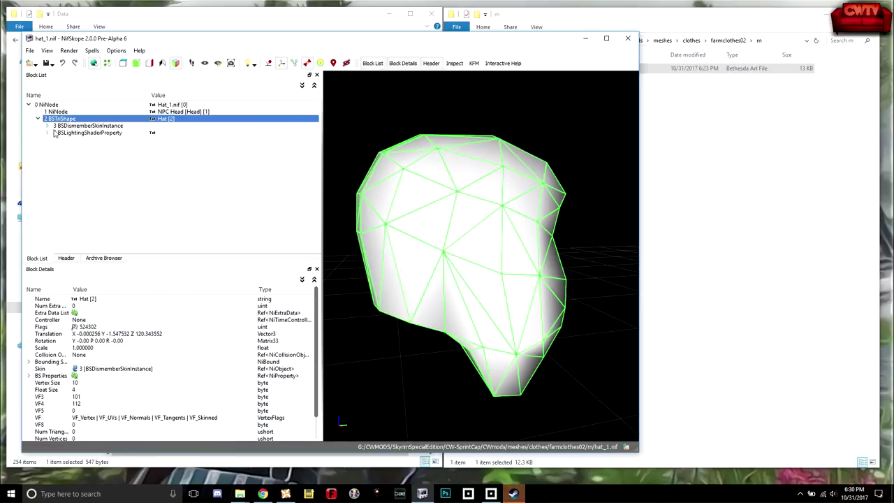
pyautogui.click(47, 133)
pyautogui.click(88, 140)
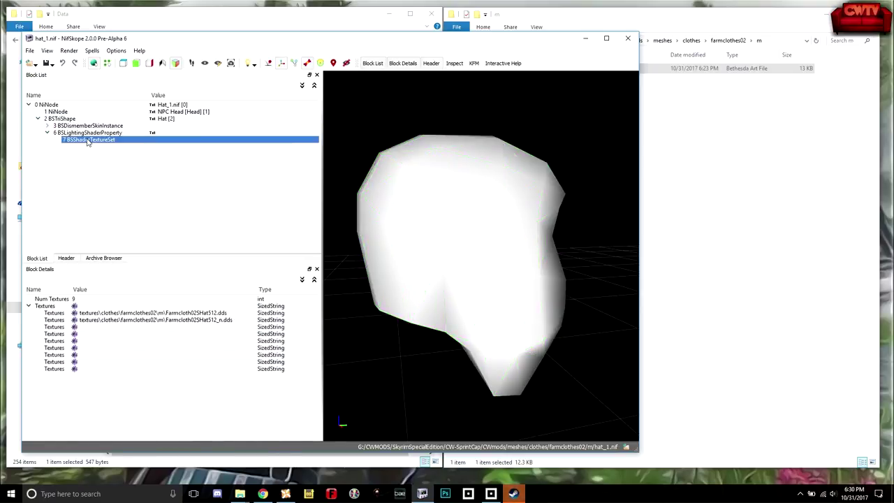
# Change the first texture path to CWmods\textures\clothes\farmclothes02\m\Farmcloth02SHat512.dds.
pyautogui.doubleClick(172, 315)
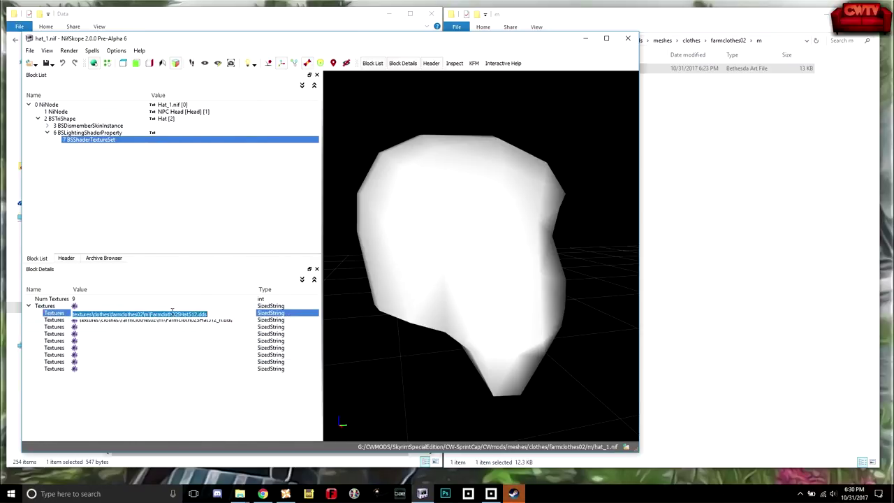
pyautogui.press('End')
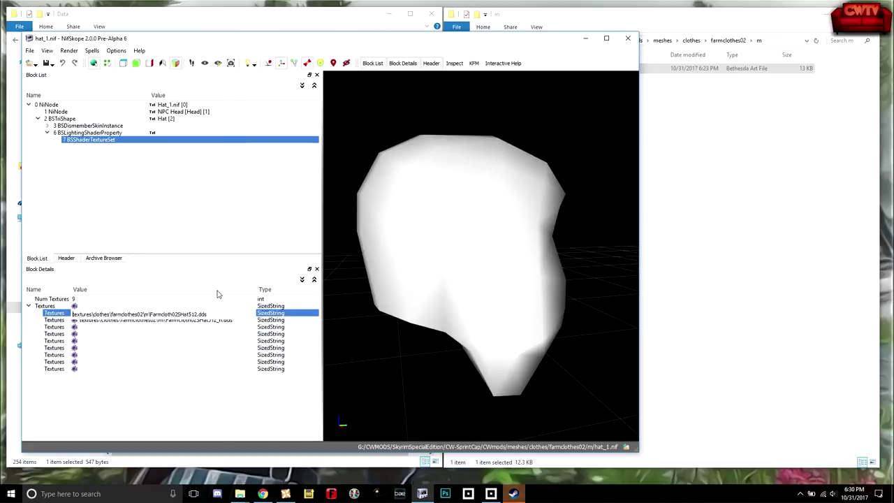
pyautogui.press('Home')
pyautogui.write('CWMO')
pyautogui.press('BackSpace')
pyautogui.press('BackSpace')
pyautogui.write('mods\\')
pyautogui.press('Return')
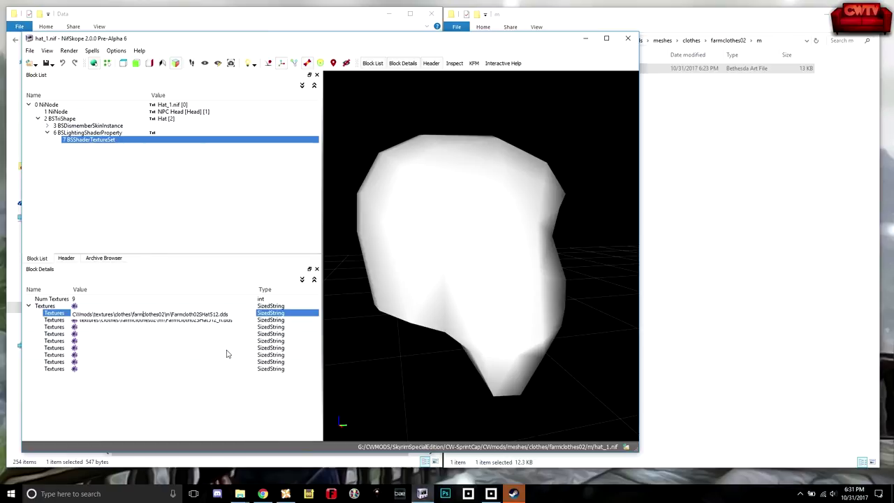
pyautogui.press('Return')
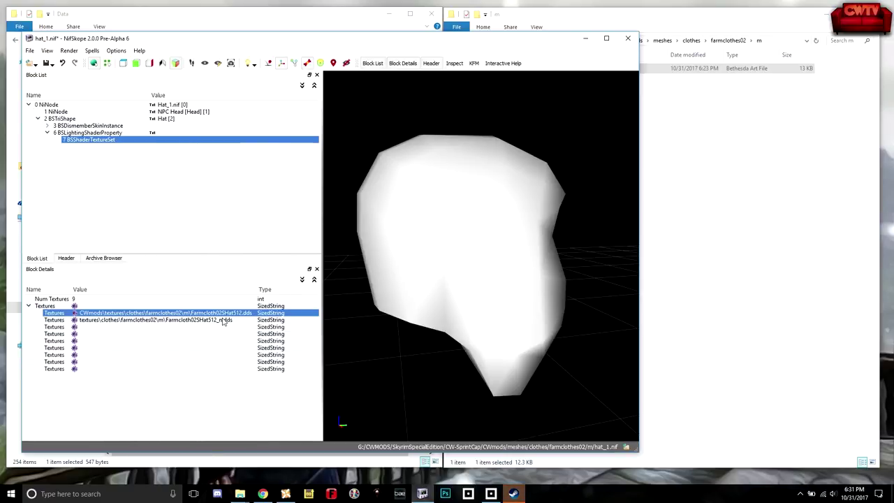
# Close the edited hat_1 mesh, opening the save prompt but cancelling the file save.
pyautogui.click(479, 261)
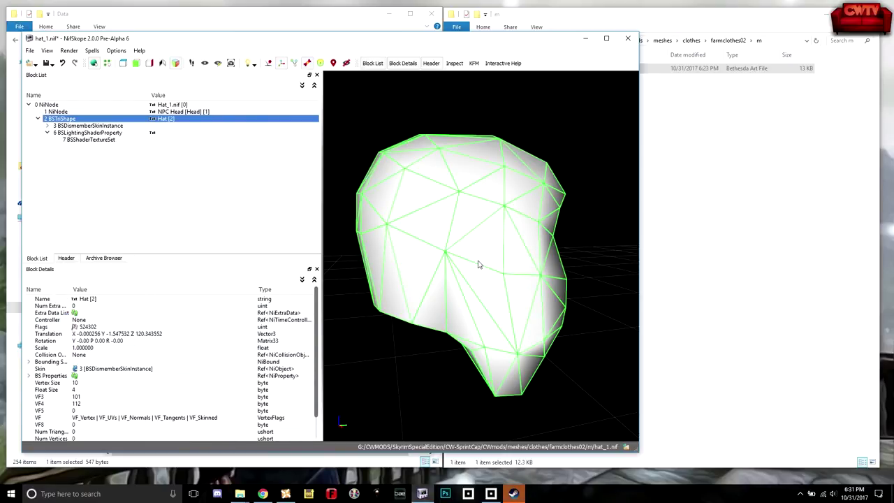
pyautogui.click(628, 37)
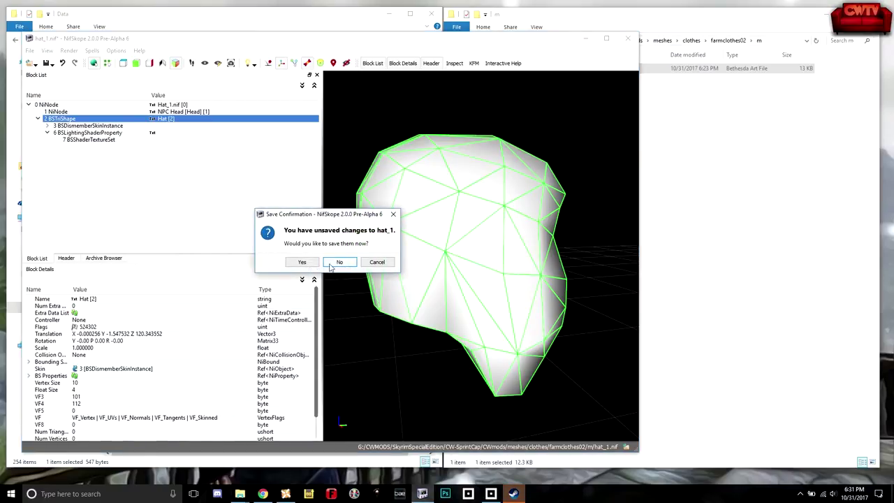
pyautogui.click(303, 262)
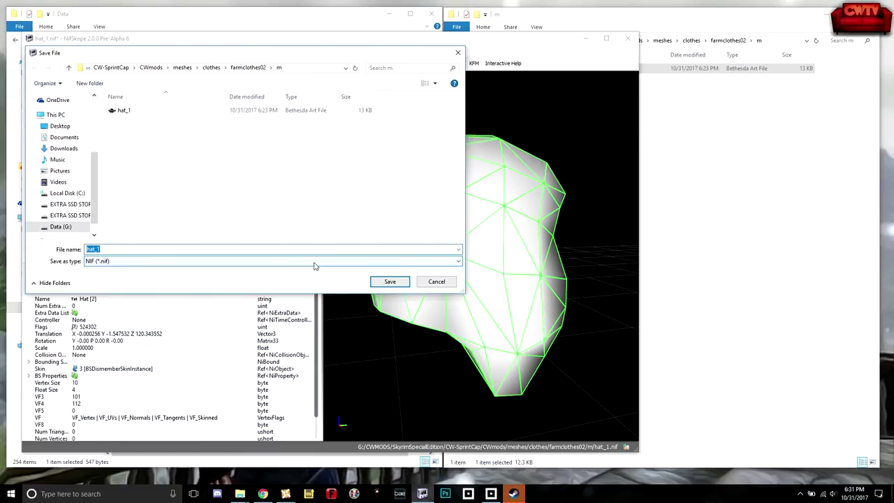
pyautogui.click(440, 283)
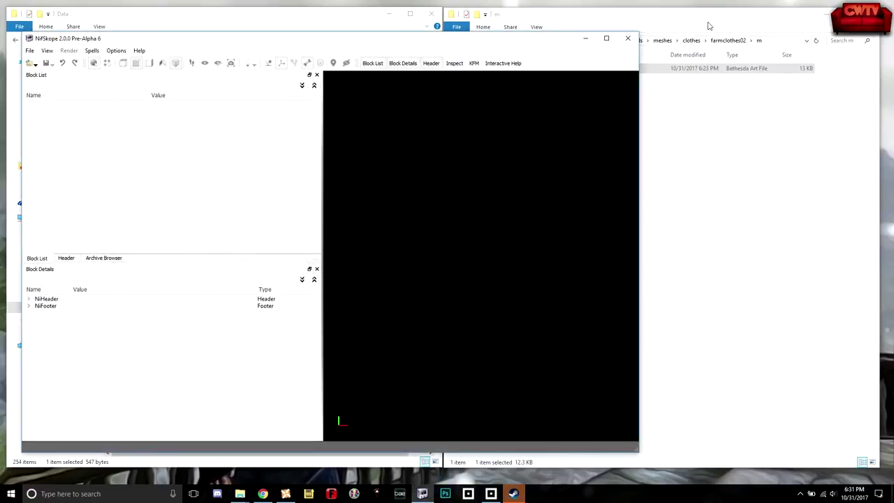
# Load hat_1 from the m folder into NifSkope again and display the Hat shape's BSShaderTextureSet.
pyautogui.click(709, 26)
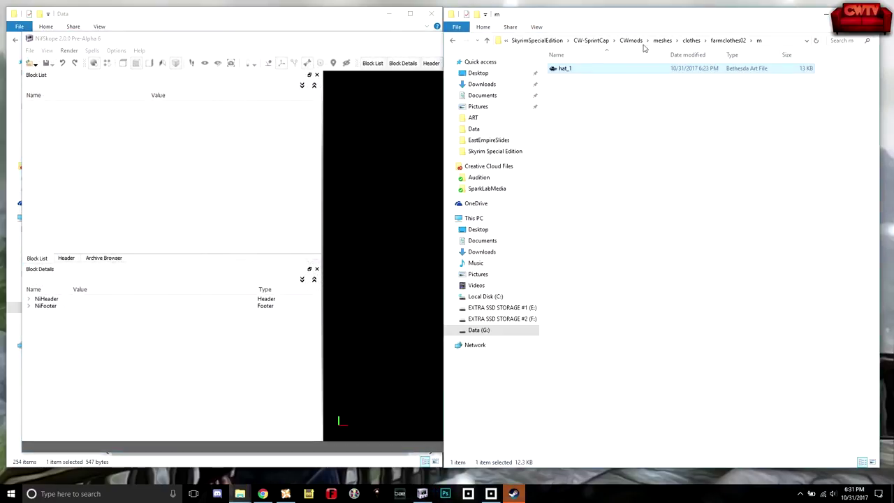
pyautogui.moveTo(568, 70); pyautogui.dragTo(404, 241)
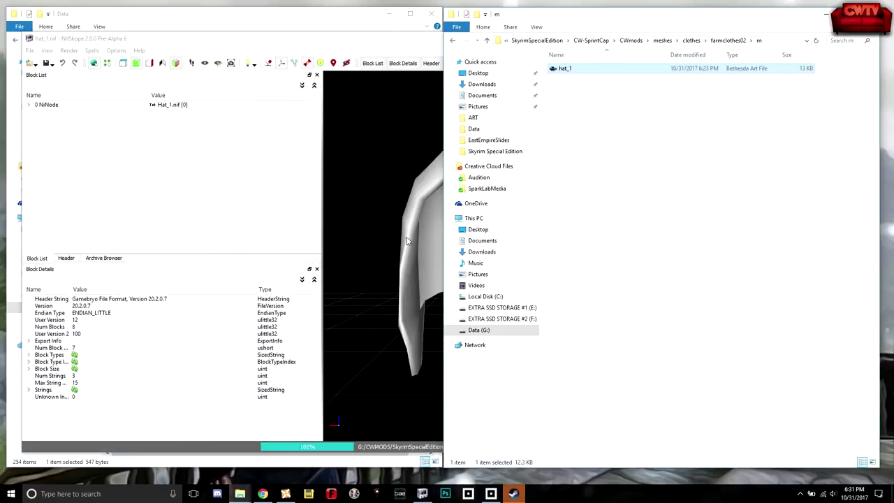
pyautogui.click(415, 227)
pyautogui.click(37, 119)
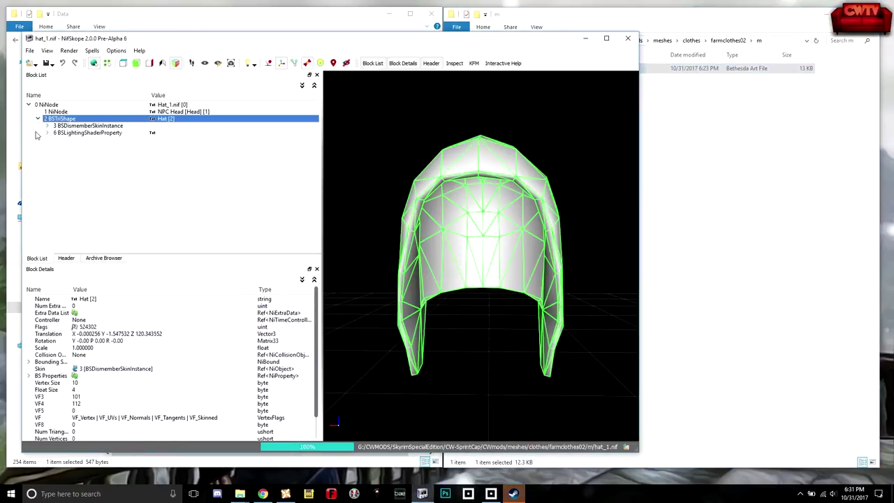
pyautogui.click(47, 133)
pyautogui.click(91, 140)
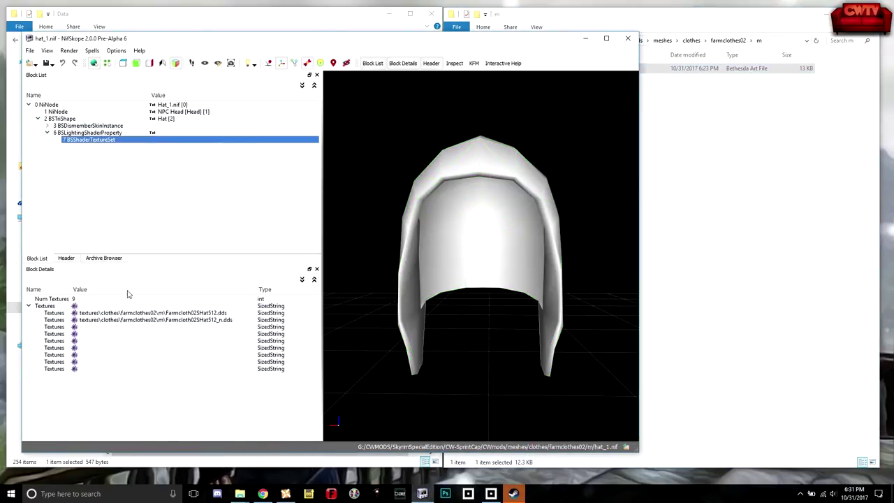
# Prefix the first texture path with CWmods\ so it reads CWmods\textures\clothes\farmclothes02\m\Farmcloth02SHat512.dds.
pyautogui.doubleClick(127, 313)
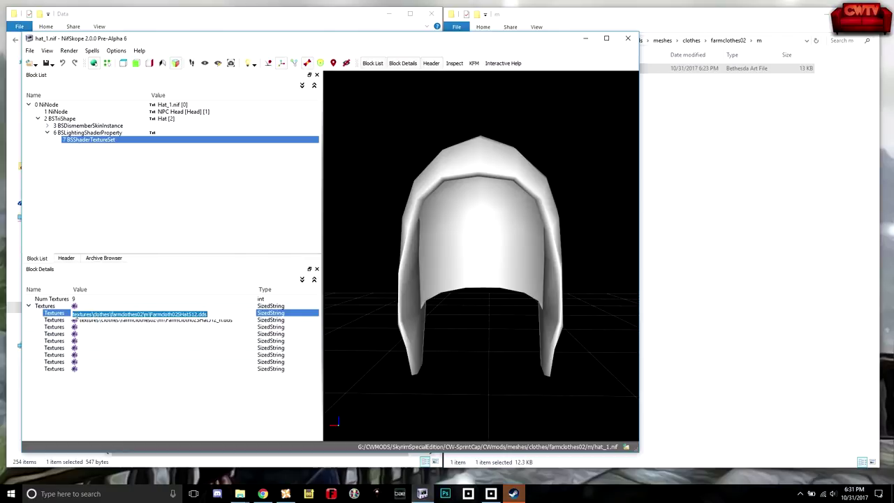
pyautogui.click(170, 390)
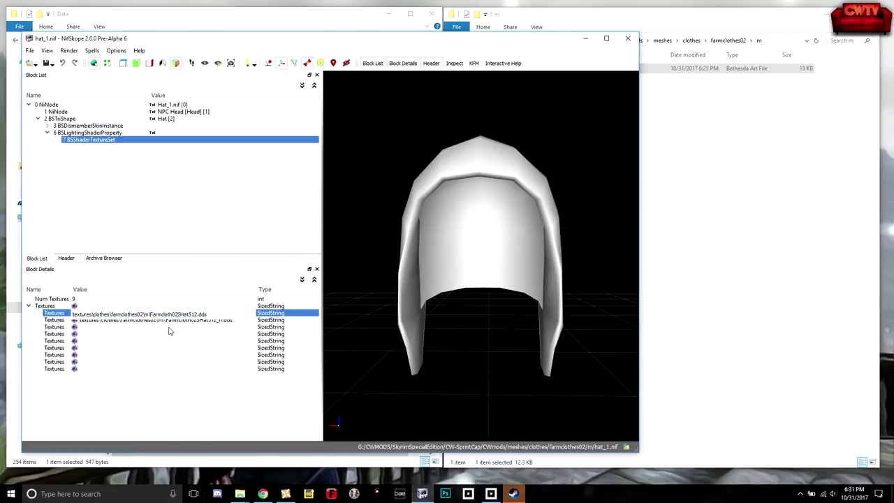
pyautogui.write('CWmo')
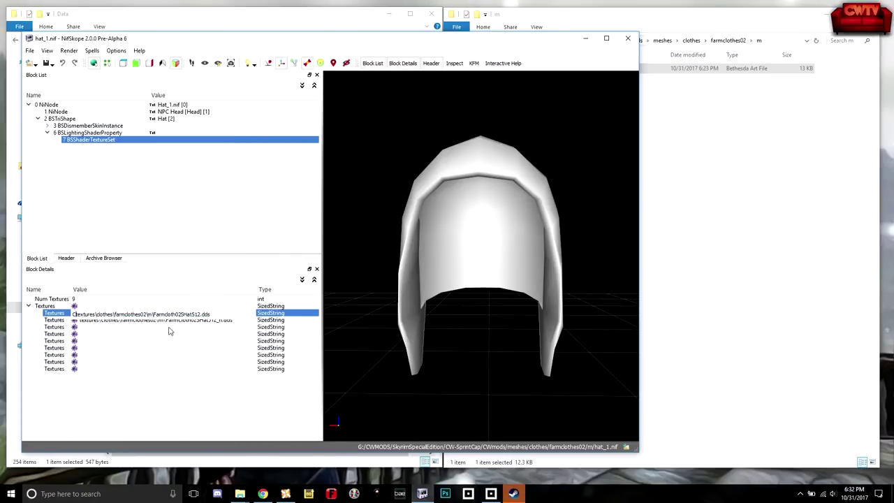
pyautogui.write('ds\\')
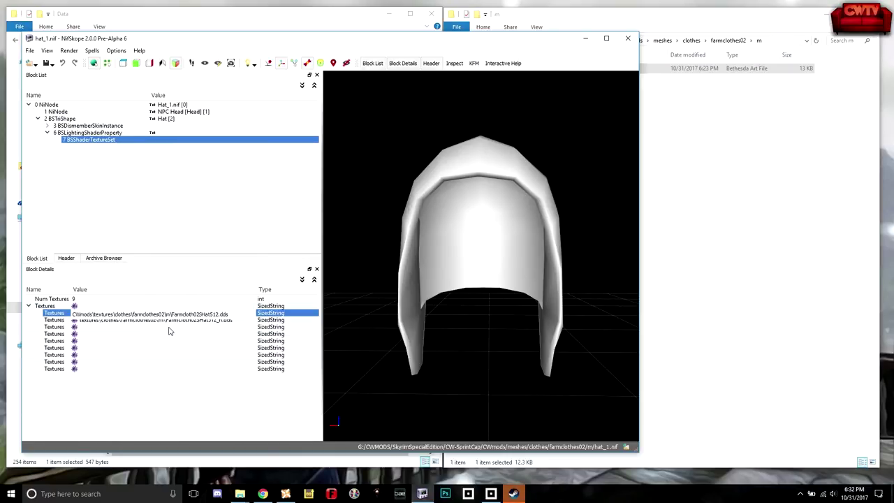
pyautogui.press('Return')
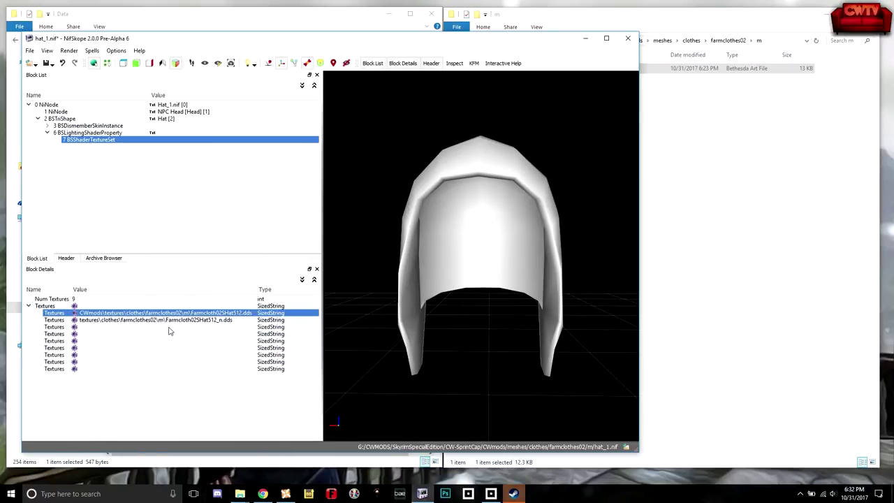
# Save the hat_1 mesh over its existing file and close NifSkope.
pyautogui.click(51, 63)
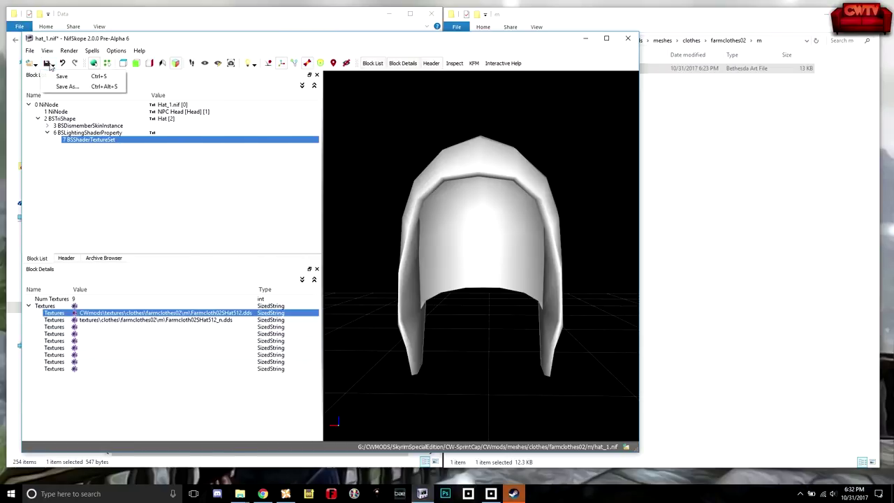
pyautogui.click(59, 79)
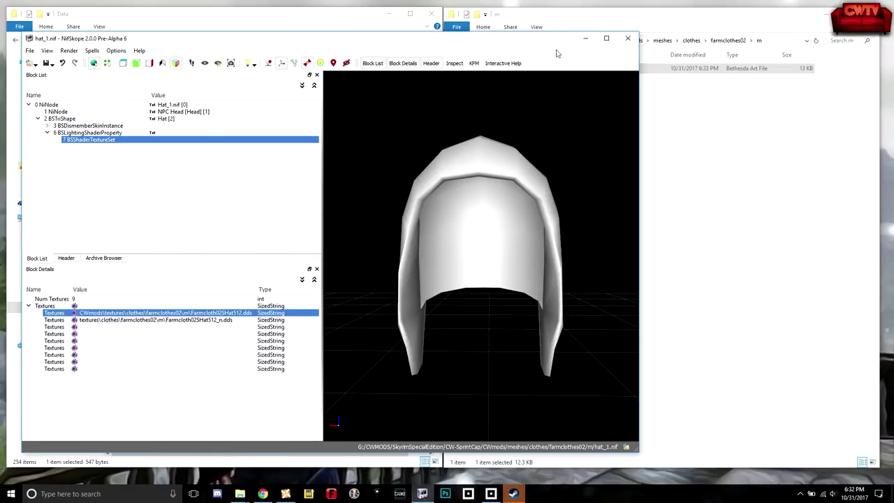
pyautogui.click(628, 39)
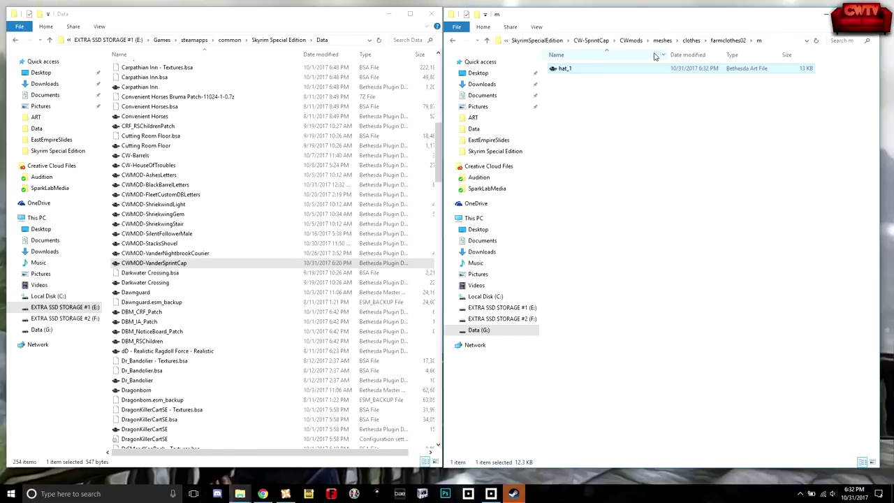
# Create a compressed (zipped) folder named CWMOD-VanderSprintCap in the CW-SprintCap folder.
pyautogui.click(591, 40)
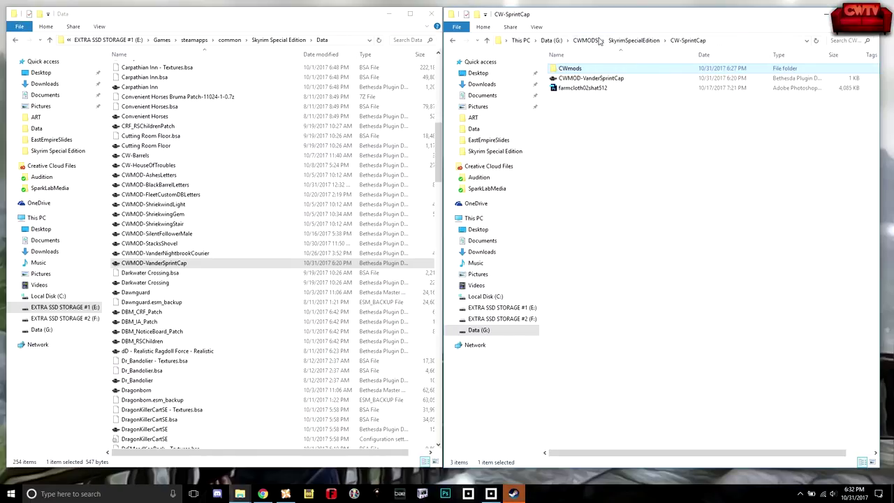
pyautogui.rightClick(613, 173)
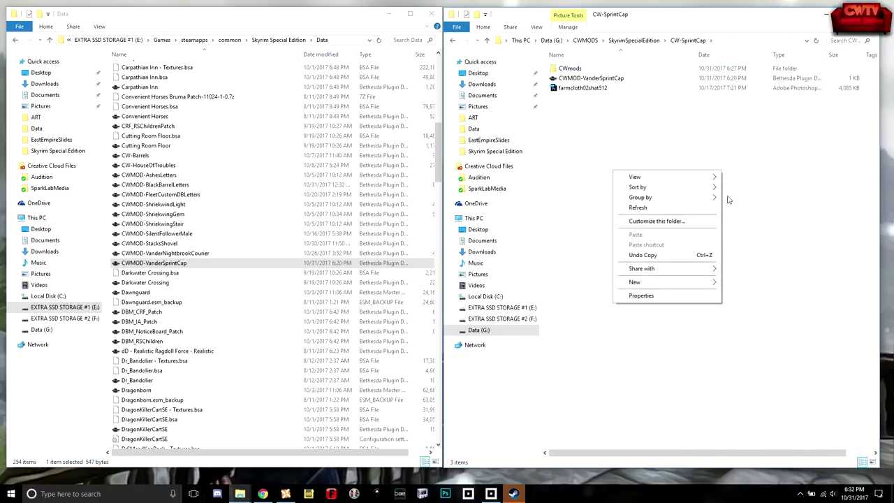
pyautogui.moveTo(669, 286)
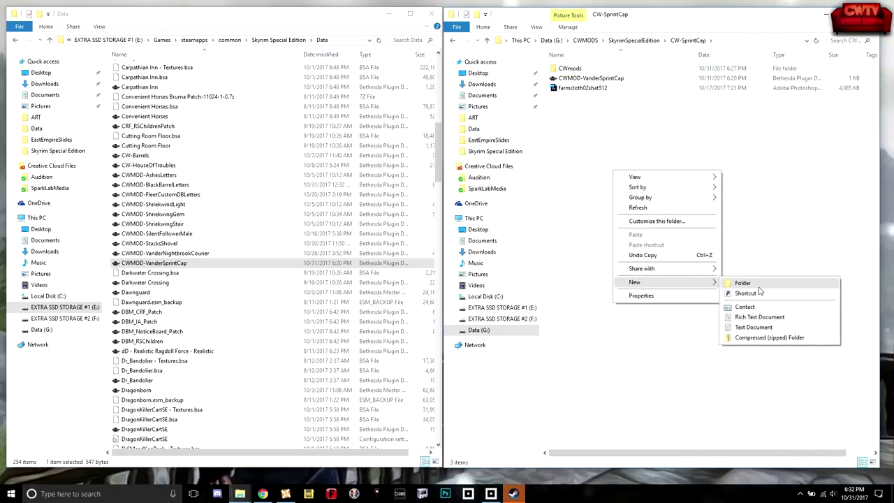
pyautogui.click(753, 339)
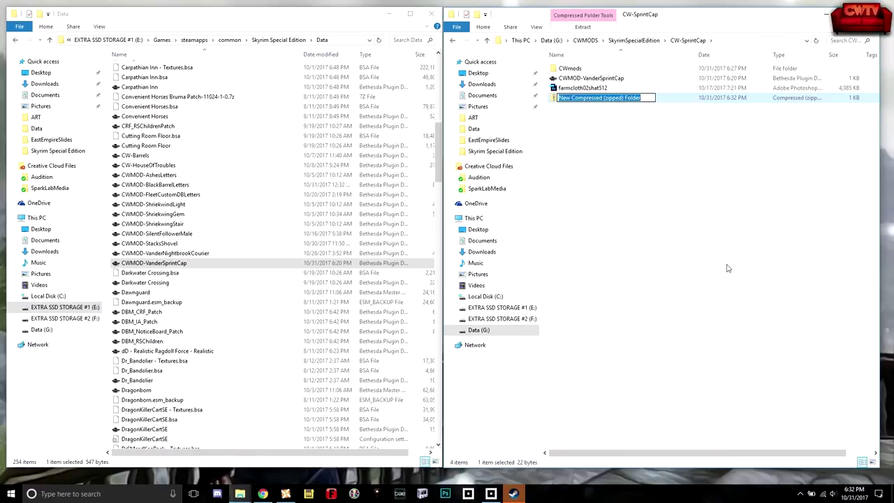
pyautogui.write('CWM')
pyautogui.write('D')
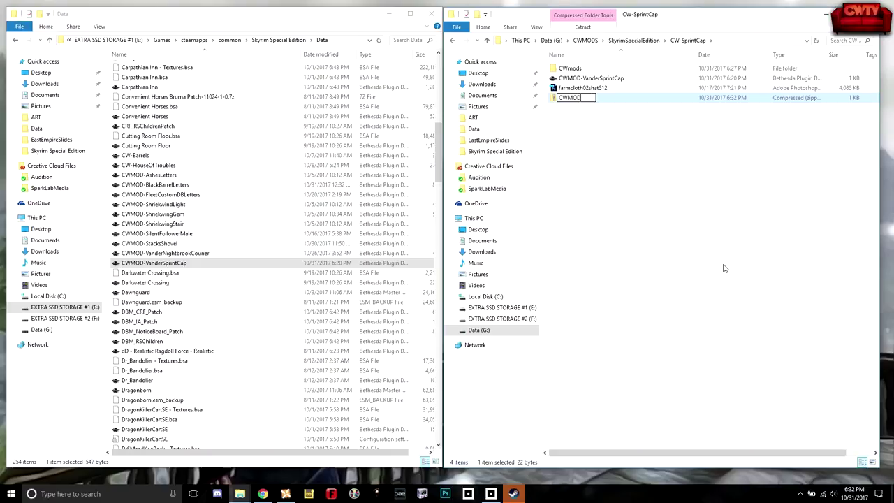
pyautogui.write('-VAnder')
pyautogui.press('BackSpace')
pyautogui.press('BackSpace')
pyautogui.press('BackSpace')
pyautogui.write('anderSprintCap')
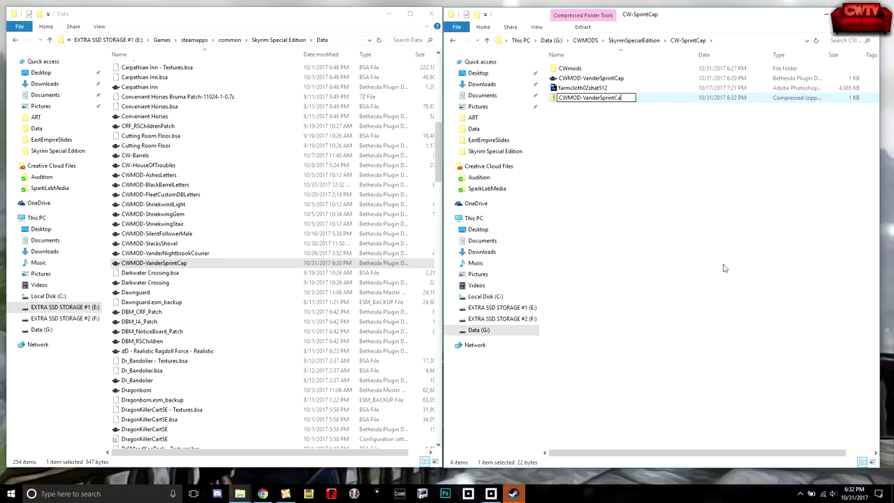
pyautogui.press('Return')
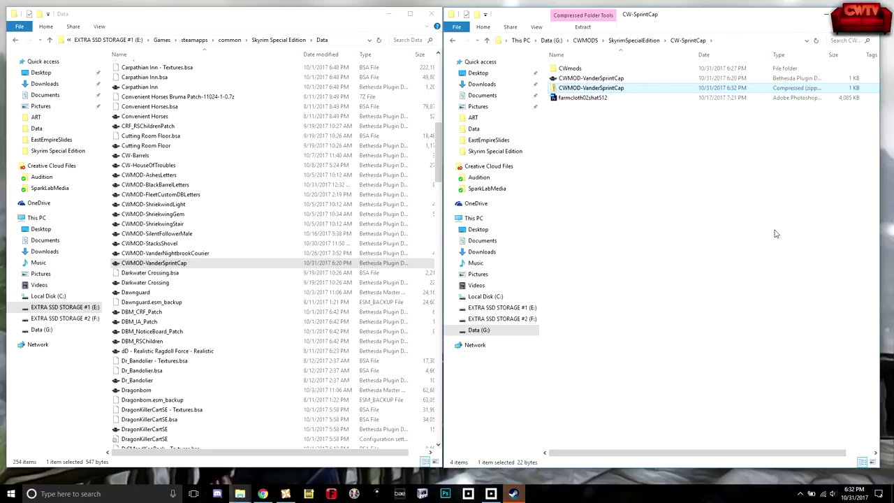
# Add the CWmods folder and the CWMOD-VanderSprintCap plugin to the CWMOD-VanderSprintCap zip archive.
pyautogui.click(571, 70)
pyautogui.moveTo(571, 70); pyautogui.dragTo(591, 91)
pyautogui.click(589, 79)
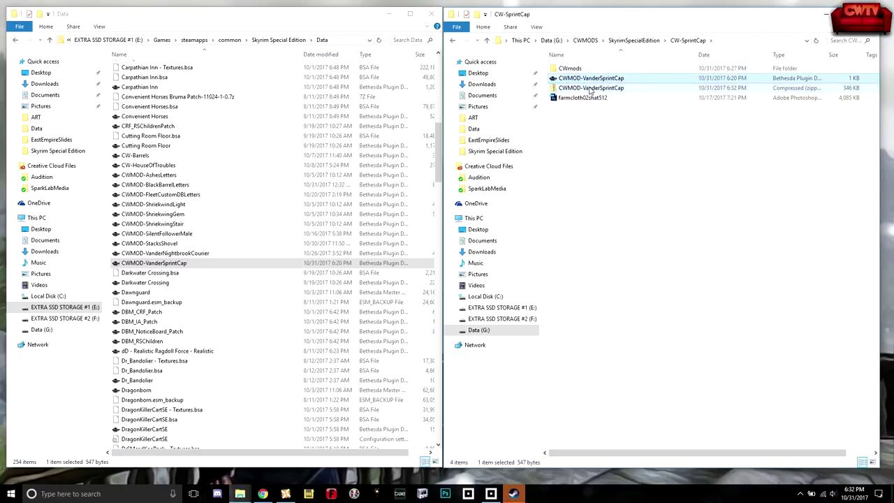
# Open the CWMOD-VanderSprintCap archive and its CWmods folder to check the packed contents.
pyautogui.click(594, 89)
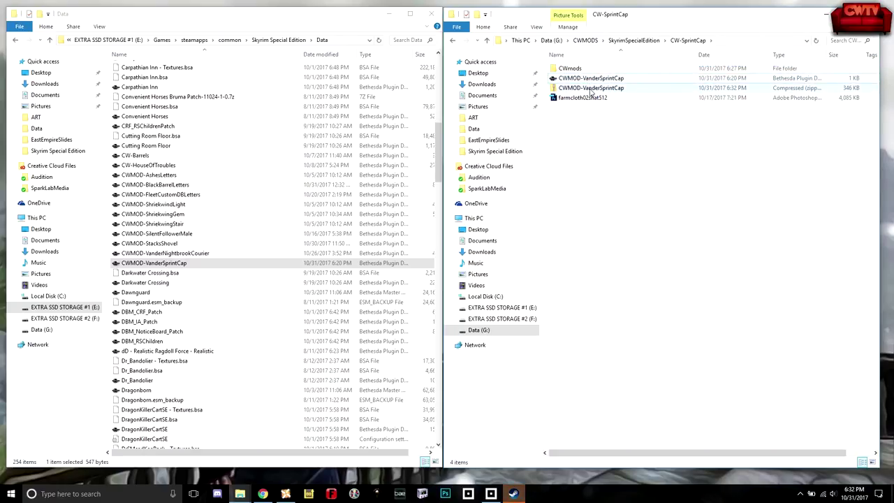
pyautogui.doubleClick(590, 89)
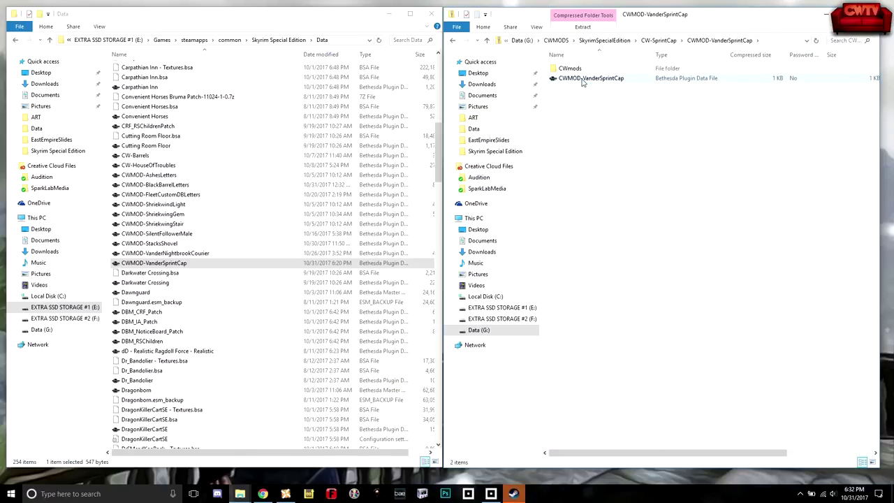
pyautogui.doubleClick(575, 69)
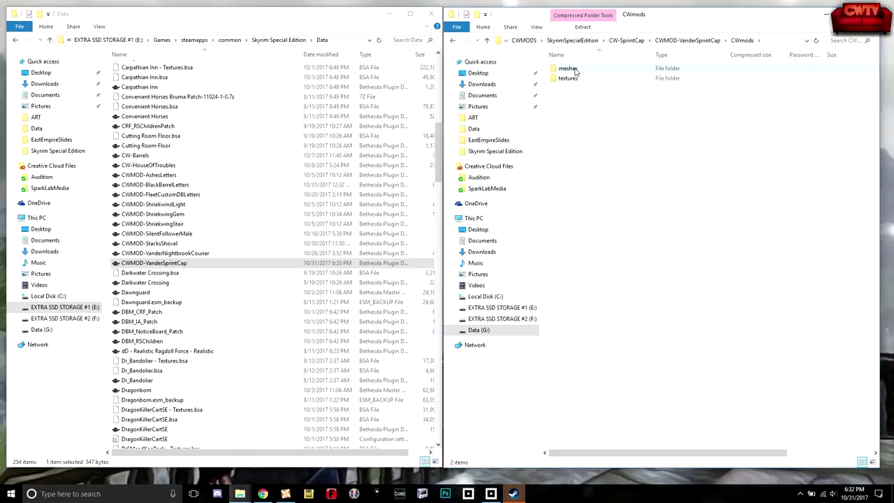
# Leave the archive, return to the CW-SprintCap folder and clear the file selection.
pyautogui.click(453, 40)
pyautogui.click(453, 40)
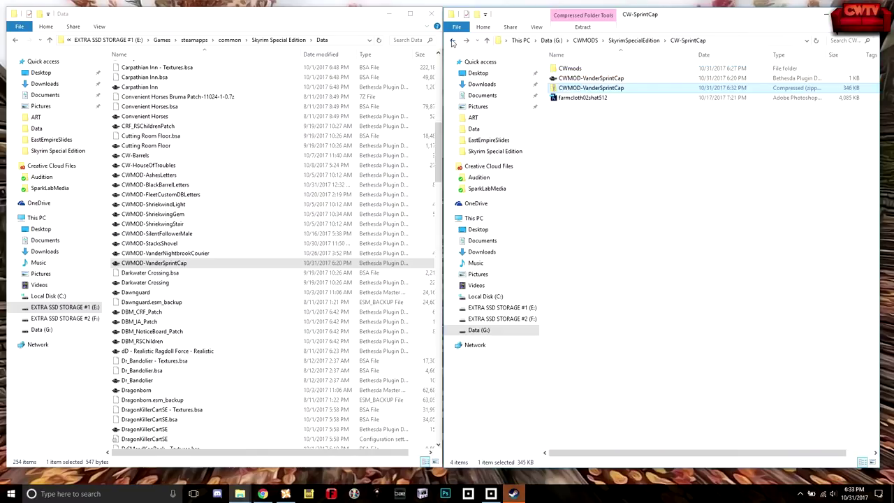
pyautogui.click(594, 143)
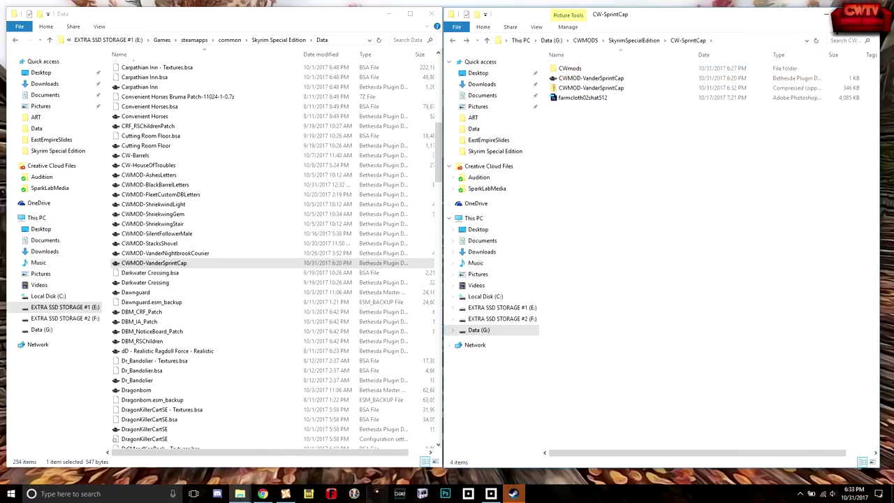
# Switch to Nexus Mod Manager, bring its window fully into view and widen it to show the full mod names.
pyautogui.click(286, 494)
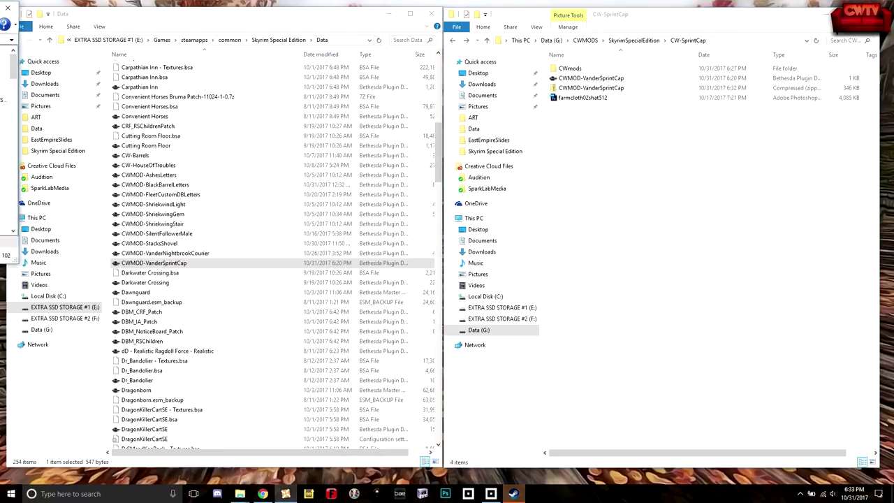
pyautogui.moveTo(28, 32); pyautogui.dragTo(522, 51)
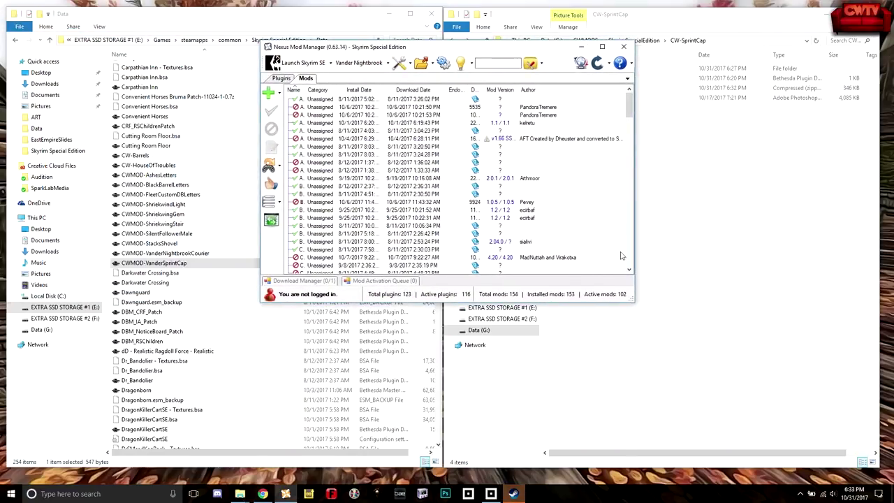
pyautogui.moveTo(637, 246); pyautogui.dragTo(846, 244)
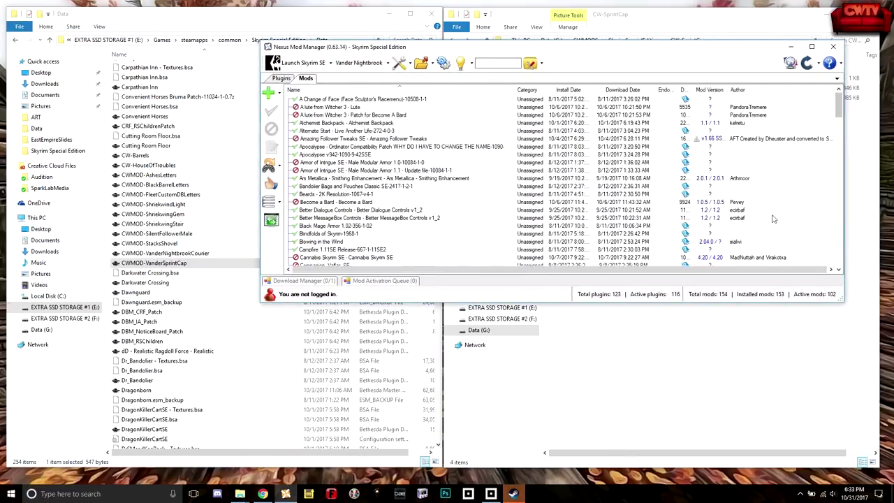
pyautogui.moveTo(408, 49); pyautogui.dragTo(335, 41)
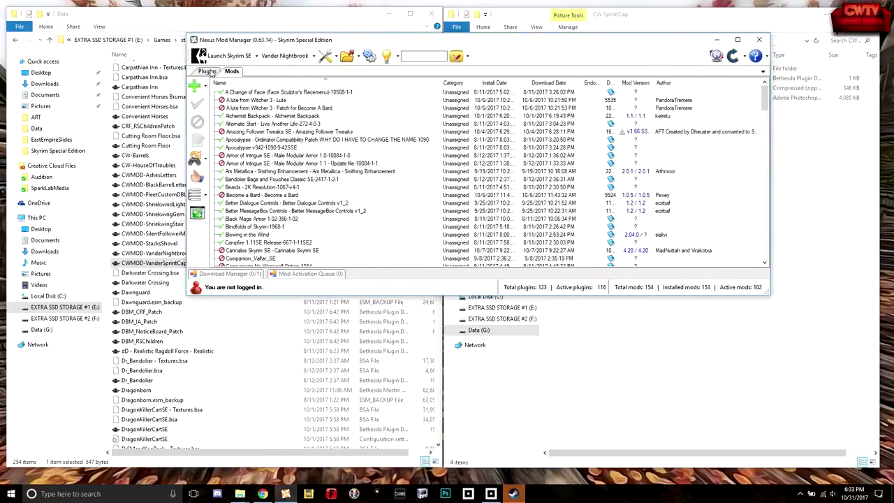
# Show the end of the plugin list and widen the plugin name column to check the CWMOD-VanderSprintCap.esp entry.
pyautogui.click(208, 73)
pyautogui.moveTo(322, 118); pyautogui.dragTo(355, 274)
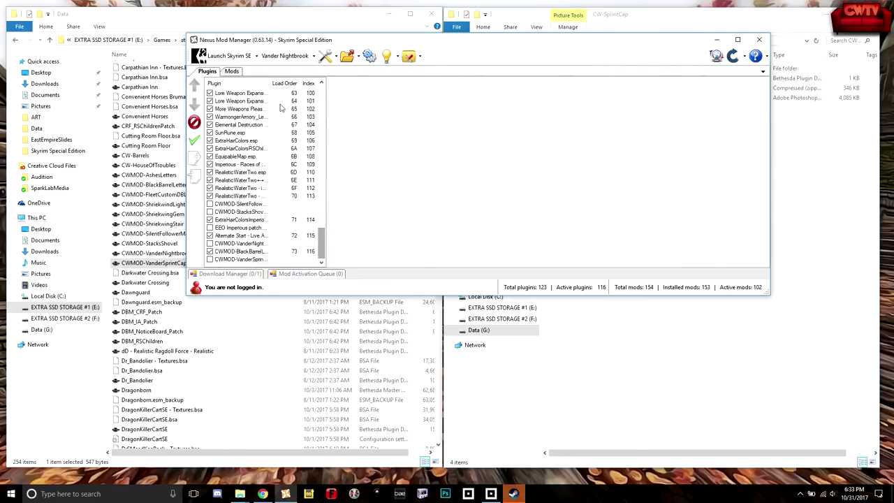
pyautogui.moveTo(271, 86); pyautogui.dragTo(299, 86)
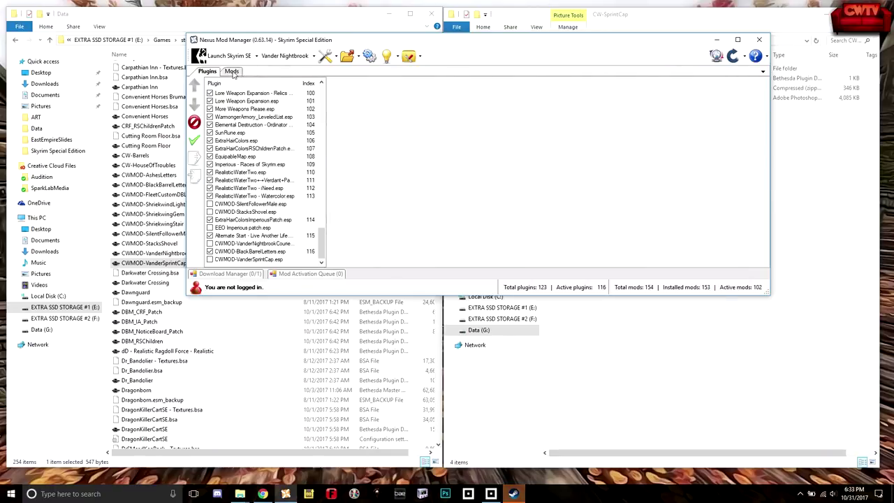
# Look through the CWMOD entries in the installed mods list and start adding a mod from a file.
pyautogui.click(232, 72)
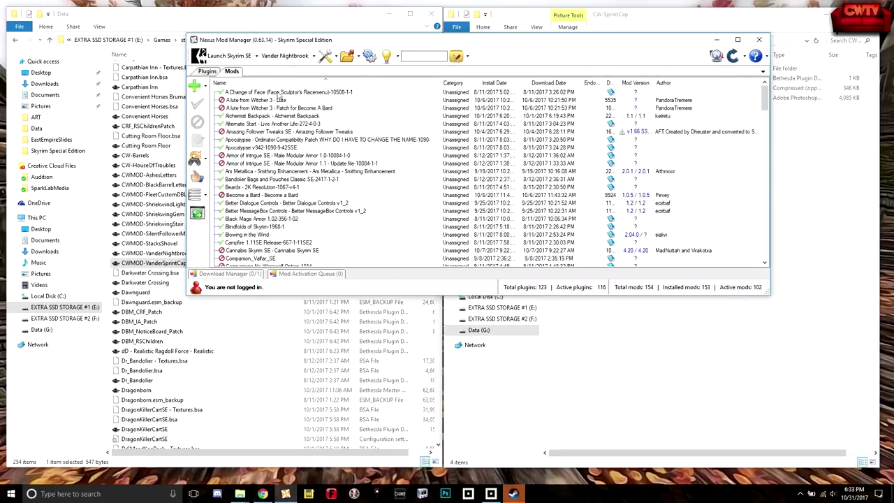
pyautogui.moveTo(768, 97); pyautogui.dragTo(778, 129)
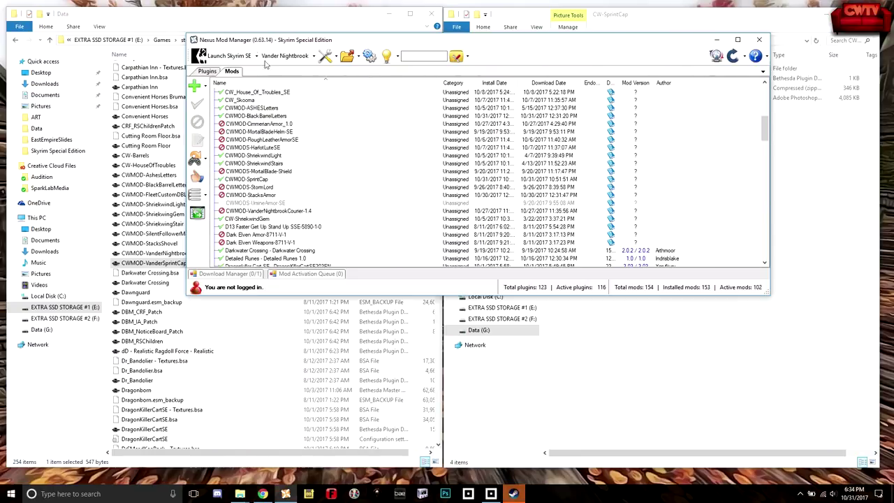
pyautogui.click(195, 87)
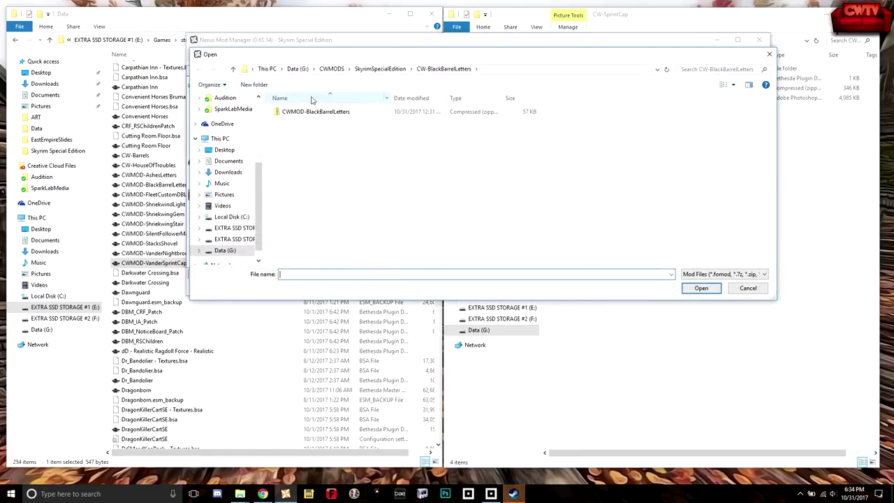
# Add the CWMOD-VanderSprintCap archive from the CW-SprintCap folder to the mod list.
pyautogui.click(373, 69)
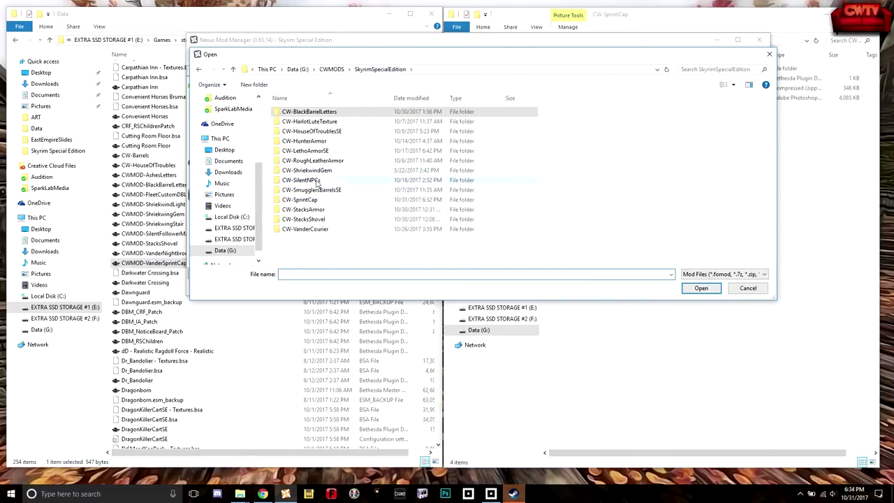
pyautogui.doubleClick(308, 200)
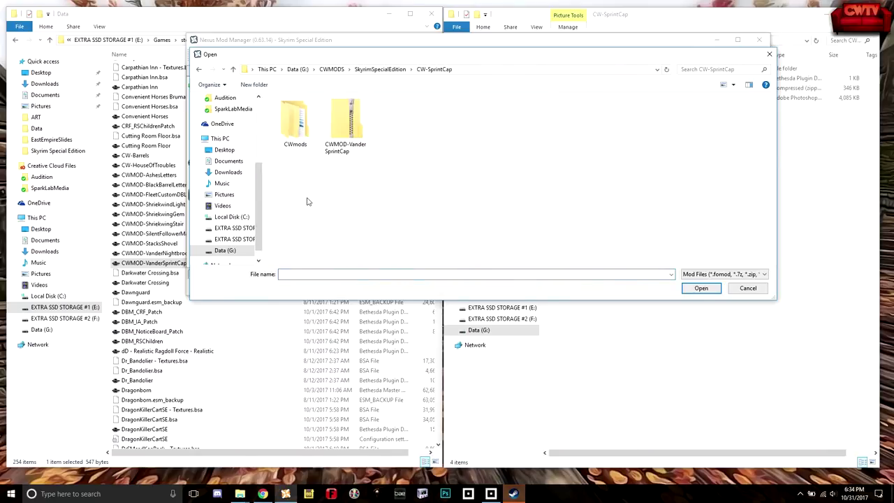
pyautogui.click(346, 128)
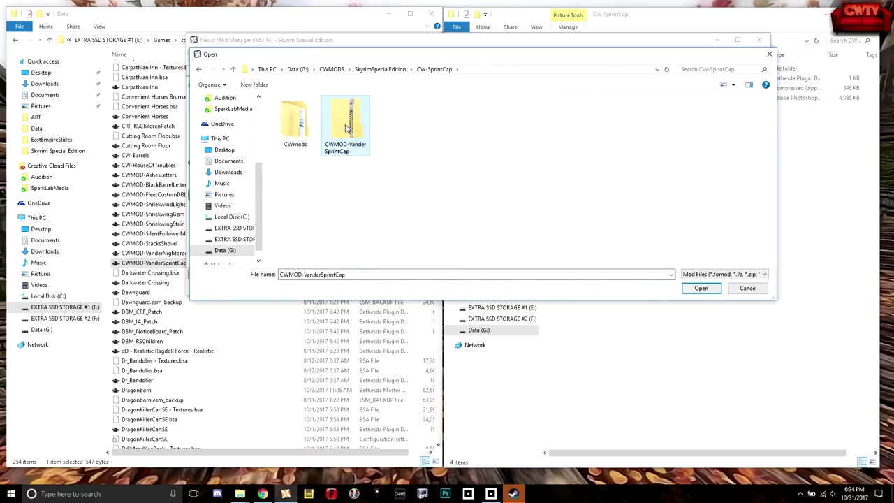
pyautogui.click(702, 287)
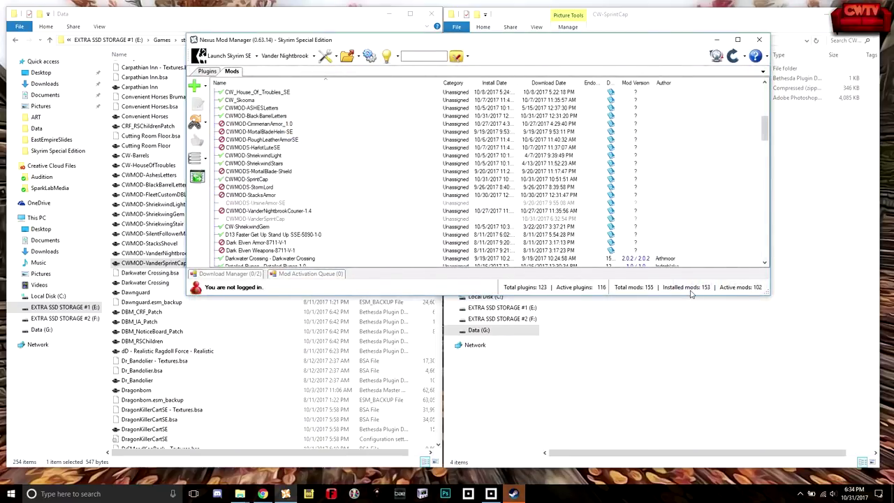
# Install and activate CWMOD-VanderSprintCap as a new mod, declining the upgrade of CWMOD-VanderNightbrookCourier-1.4.
pyautogui.click(266, 220)
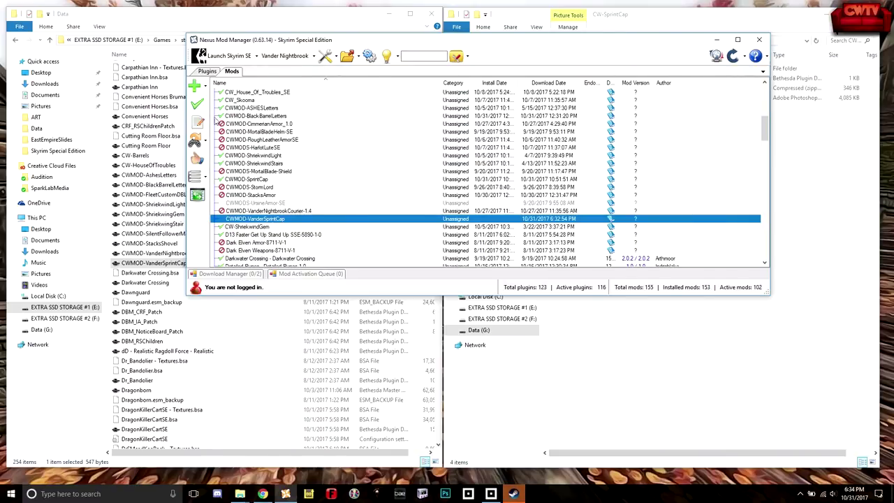
pyautogui.click(197, 106)
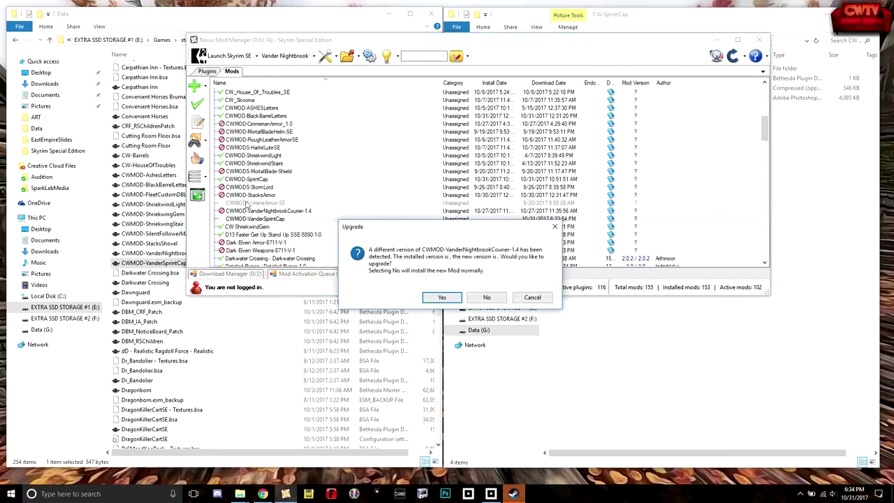
pyautogui.click(493, 298)
pyautogui.click(487, 297)
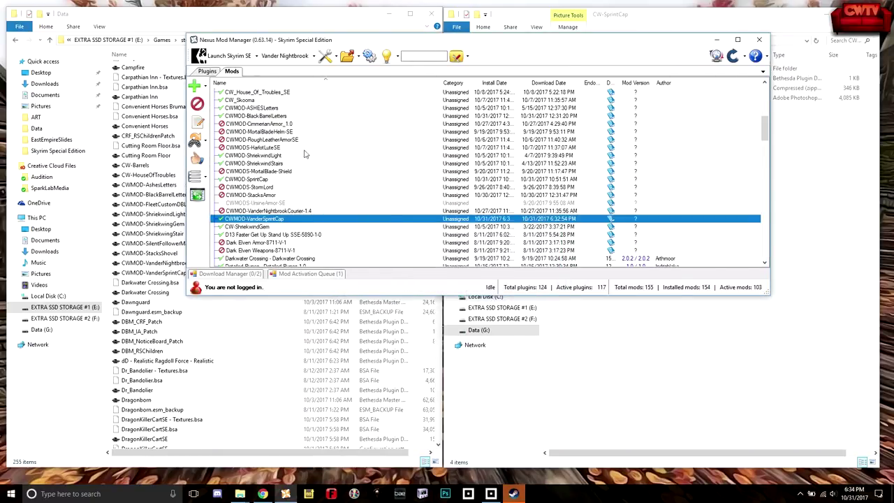
# Move CWMOD-BlackBarrelLetters.esp and CWMOD-VanderSprintCap.esp up the load order to just above the Imperious - Races of Skyrim plugin.
pyautogui.click(207, 72)
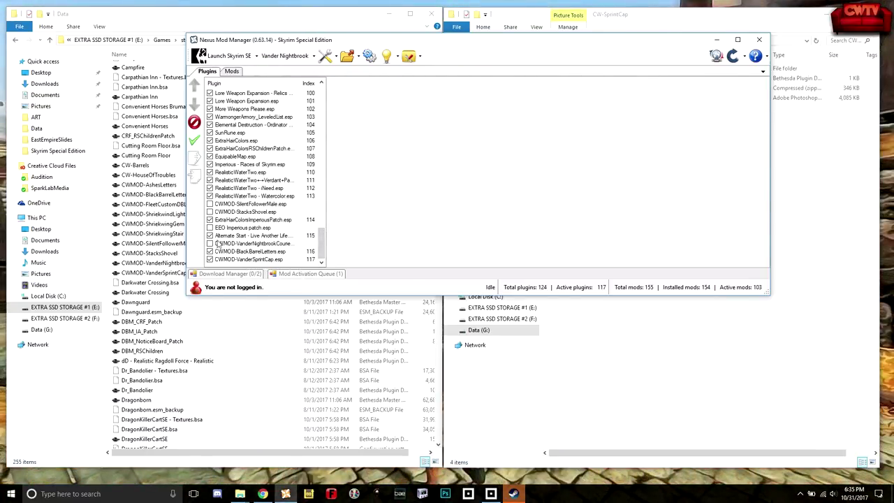
pyautogui.click(246, 252)
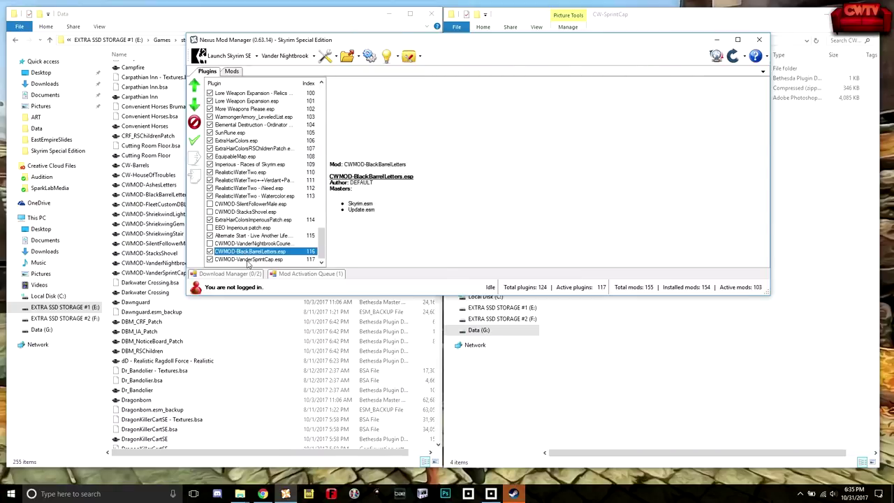
pyautogui.keyDown('shift'); pyautogui.click(248, 260); pyautogui.keyUp('shift')
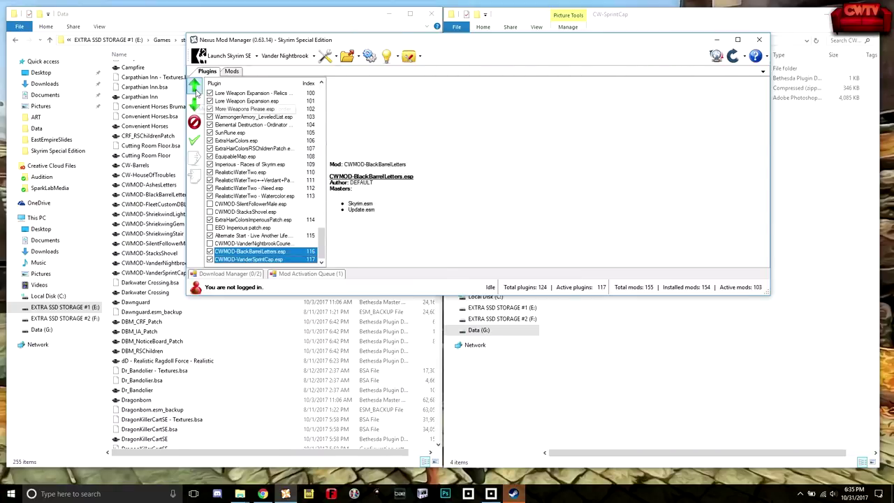
pyautogui.click(195, 86)
pyautogui.click(195, 85)
pyautogui.click(195, 85)
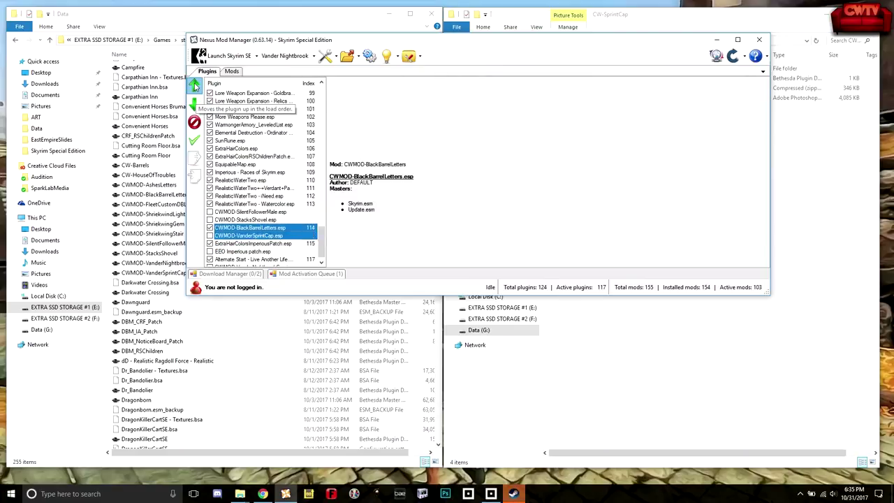
pyautogui.click(194, 86)
pyautogui.click(195, 85)
pyautogui.click(195, 85)
pyautogui.click(194, 85)
pyautogui.click(195, 86)
pyautogui.click(195, 86)
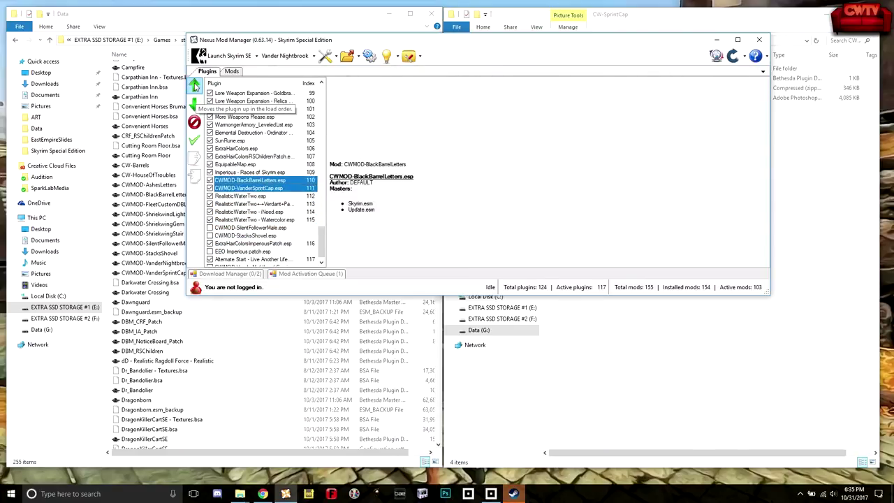
pyautogui.click(195, 85)
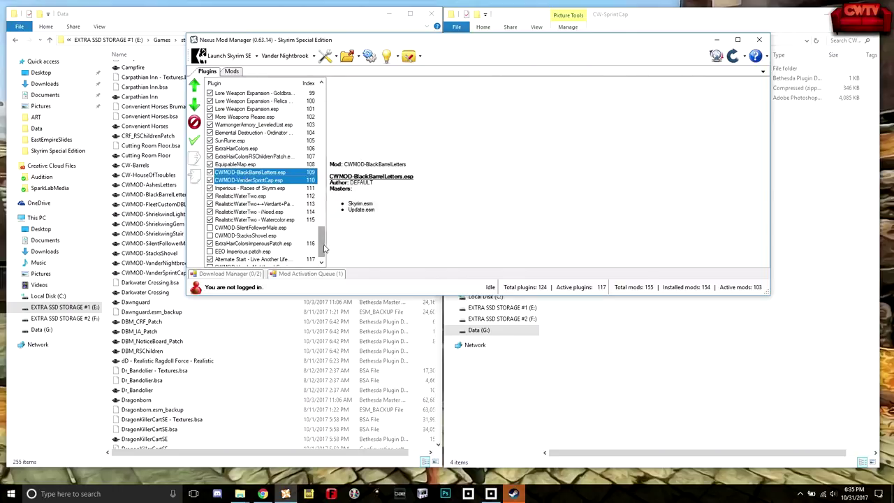
pyautogui.scroll(-1, 322, 248)
pyautogui.click(277, 188)
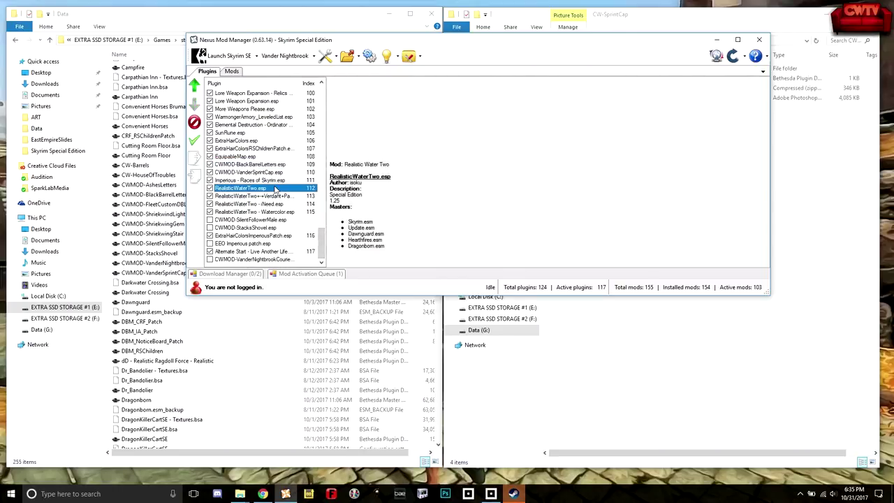
# Minimize the mod manager and launch Creation Kit: Skyrim from the Bethesda.net Launcher.
pyautogui.click(718, 39)
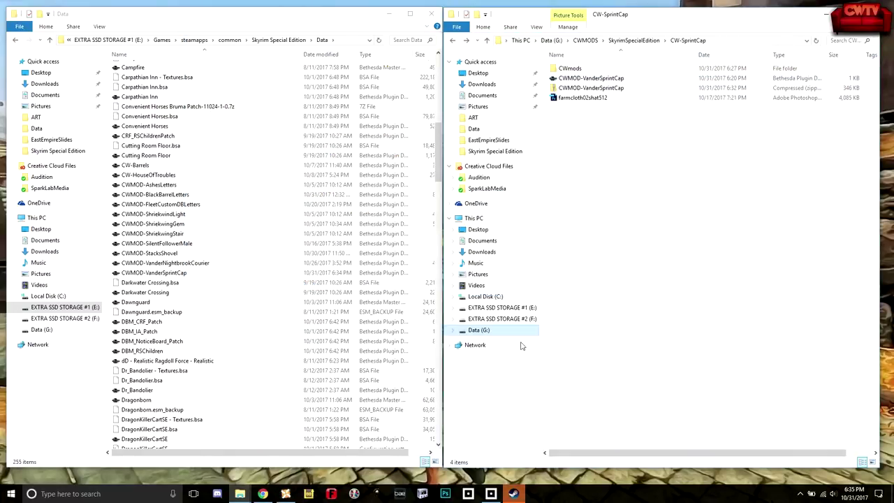
pyautogui.click(493, 494)
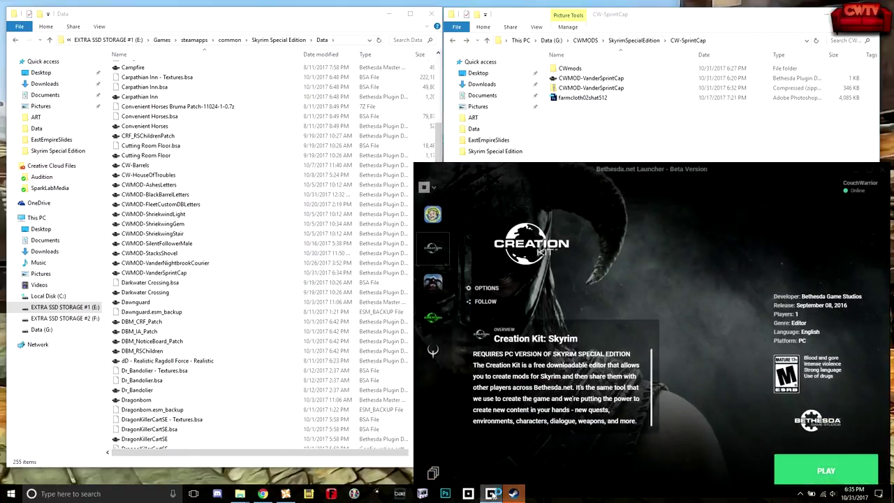
pyautogui.click(828, 473)
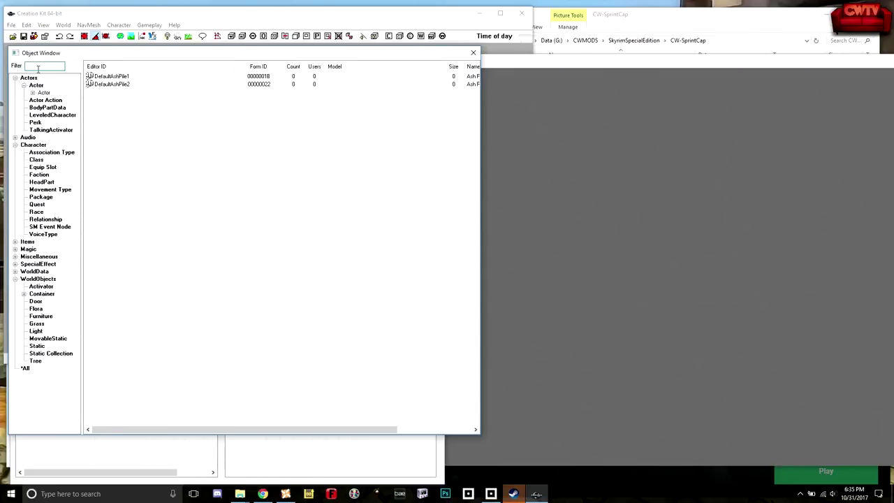
# Load Skyrim.esm and Update.esm with CWMOD-VanderSprintCap.esp as the active file, accepting all master file warnings.
pyautogui.click(11, 24)
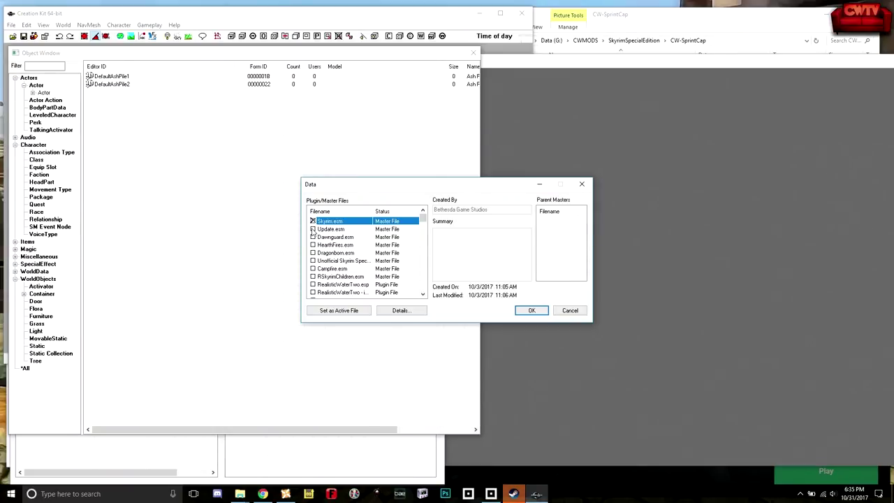
pyautogui.click(313, 230)
pyautogui.moveTo(423, 218); pyautogui.dragTo(434, 300)
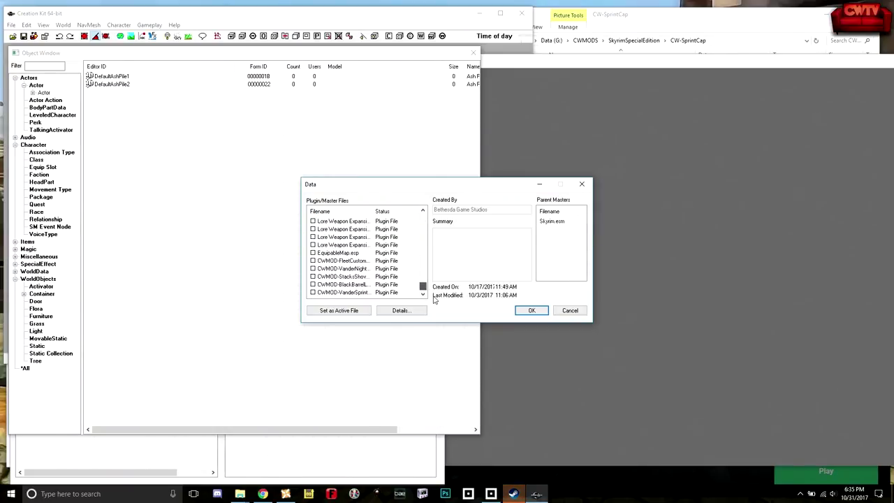
pyautogui.moveTo(372, 211); pyautogui.dragTo(388, 211)
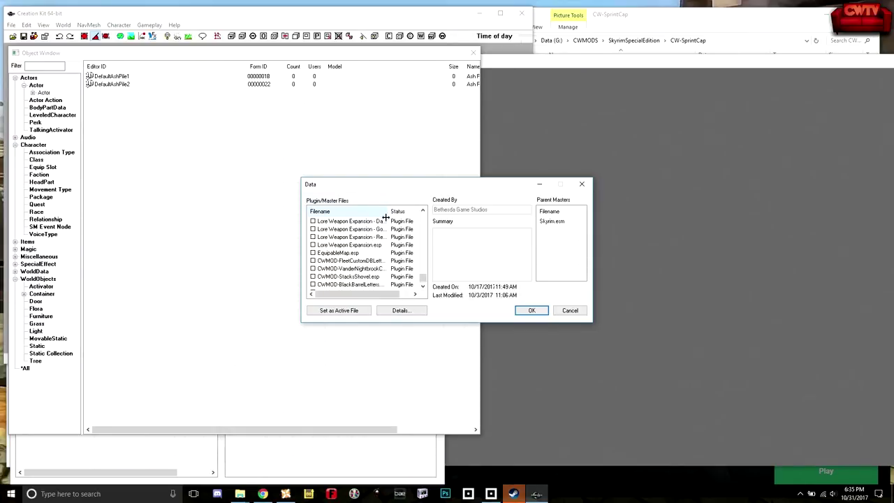
pyautogui.click(422, 280)
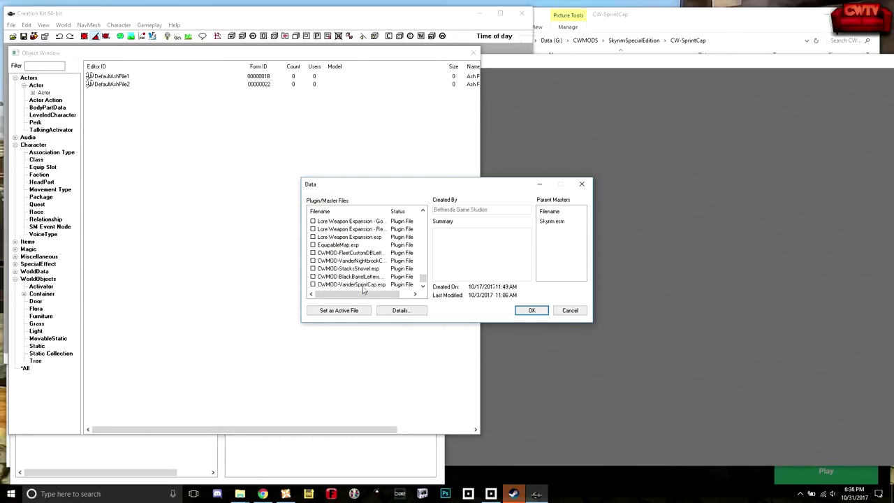
pyautogui.click(314, 286)
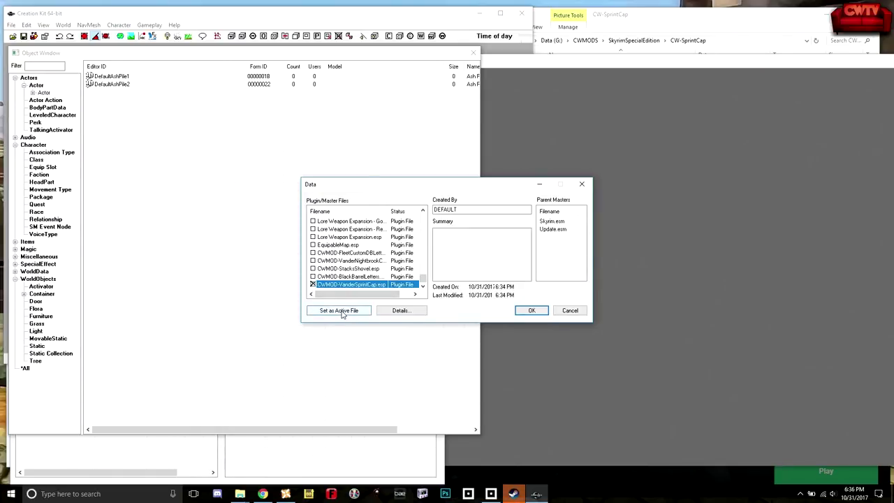
pyautogui.click(342, 312)
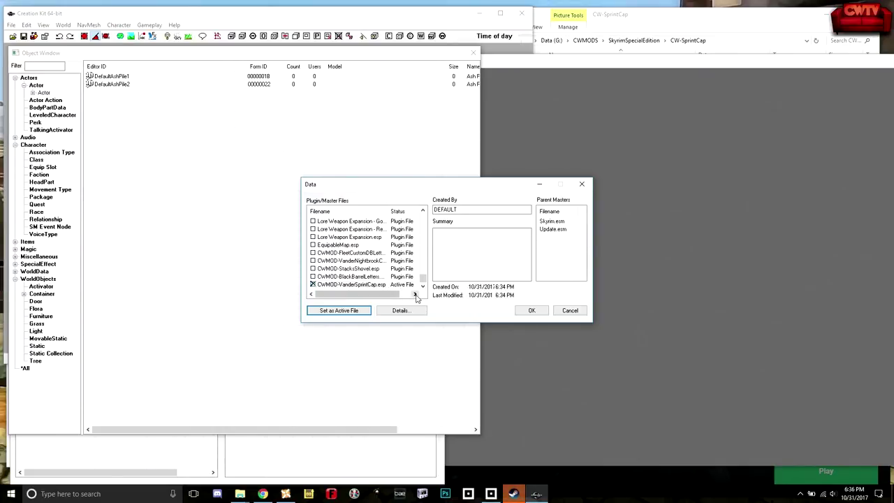
pyautogui.click(532, 311)
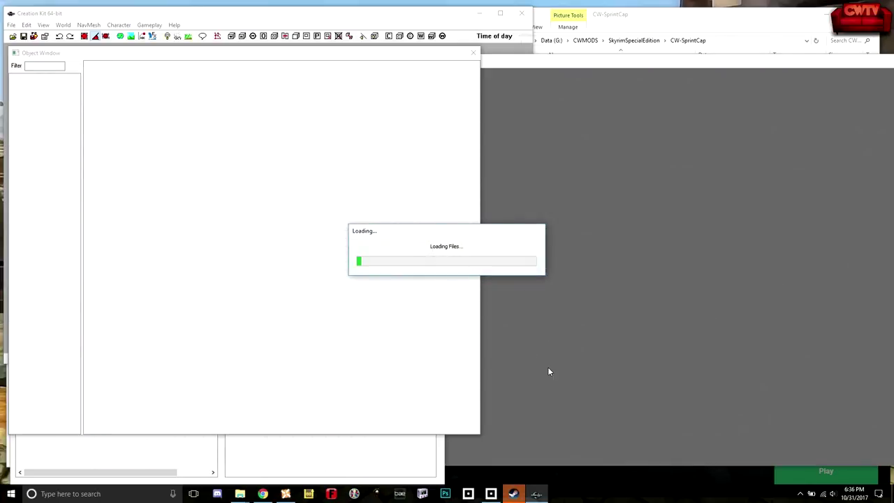
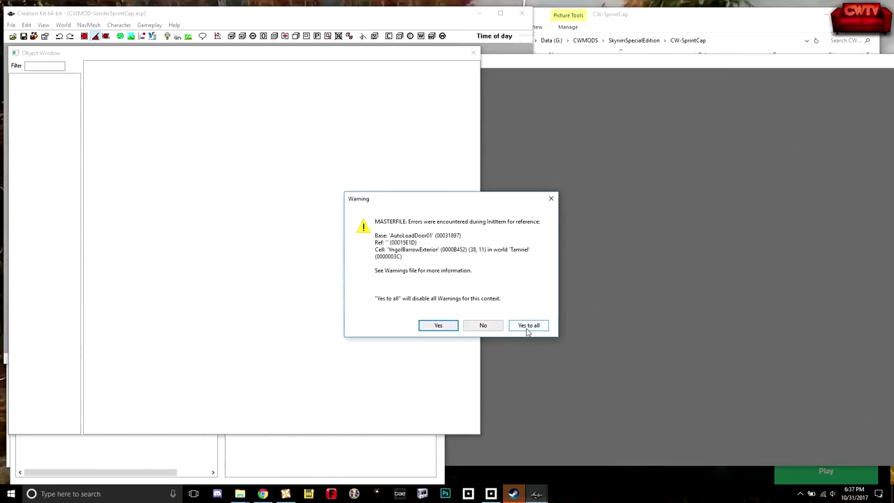
pyautogui.click(527, 327)
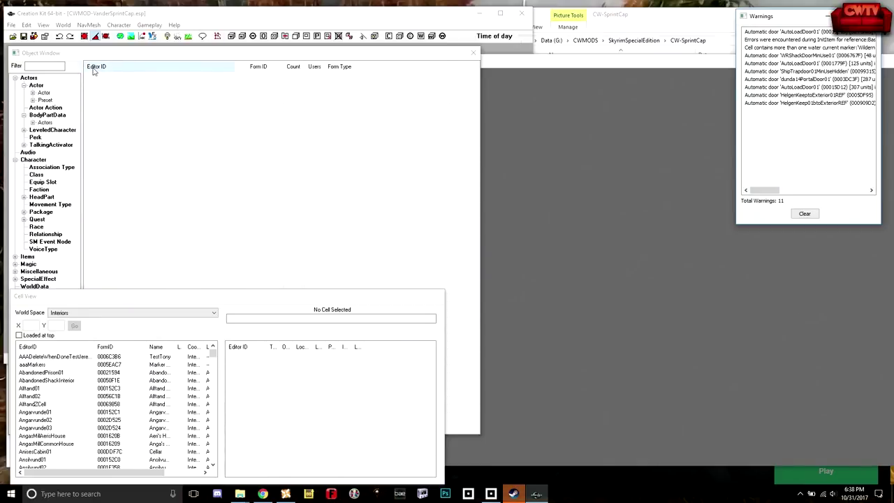
# Filter the objects by "cwmo" and open the CWMODSprintCapAA armor addon.
pyautogui.click(54, 66)
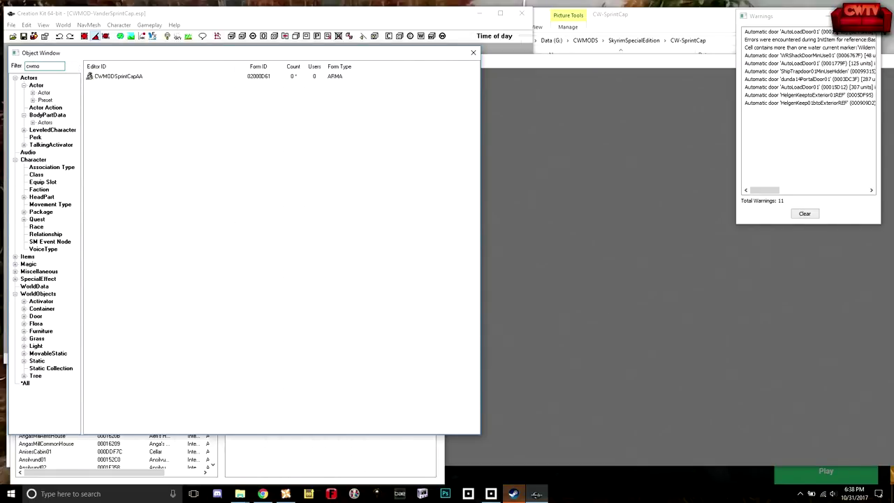
pyautogui.click(119, 77)
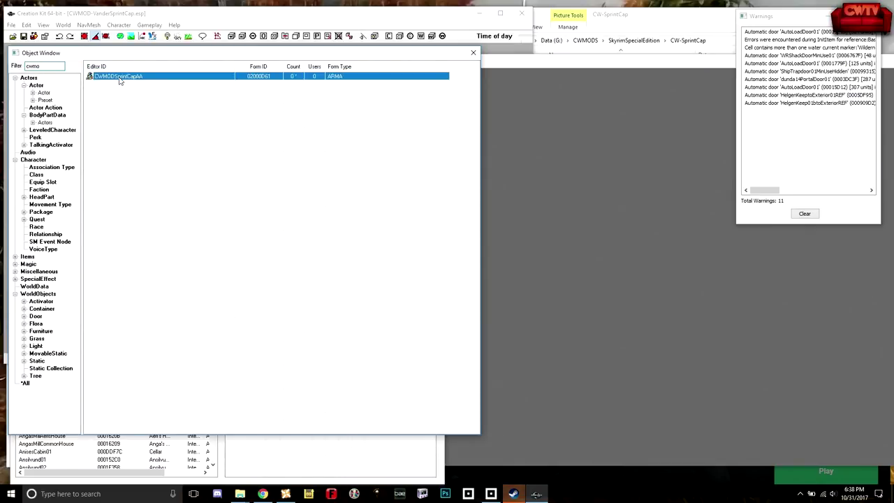
pyautogui.doubleClick(120, 78)
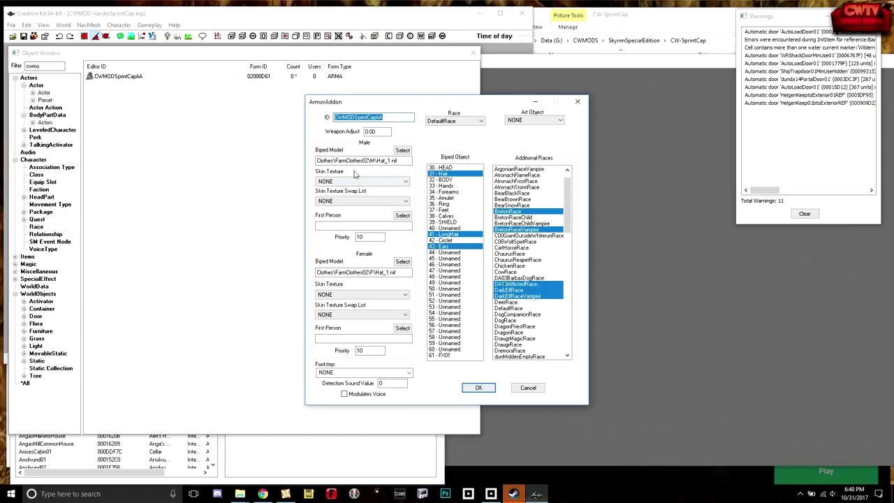
# Open the model data of the armor addon's male biped model and rotate the hat preview.
pyautogui.click(336, 161)
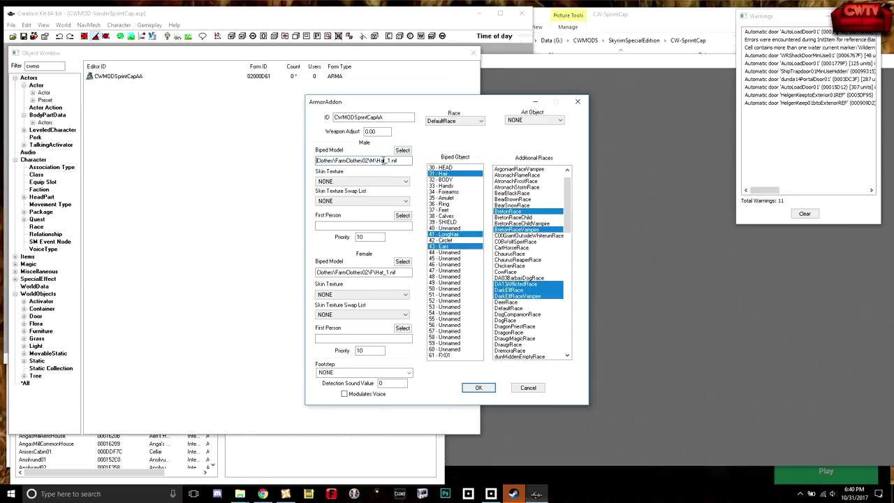
pyautogui.click(402, 151)
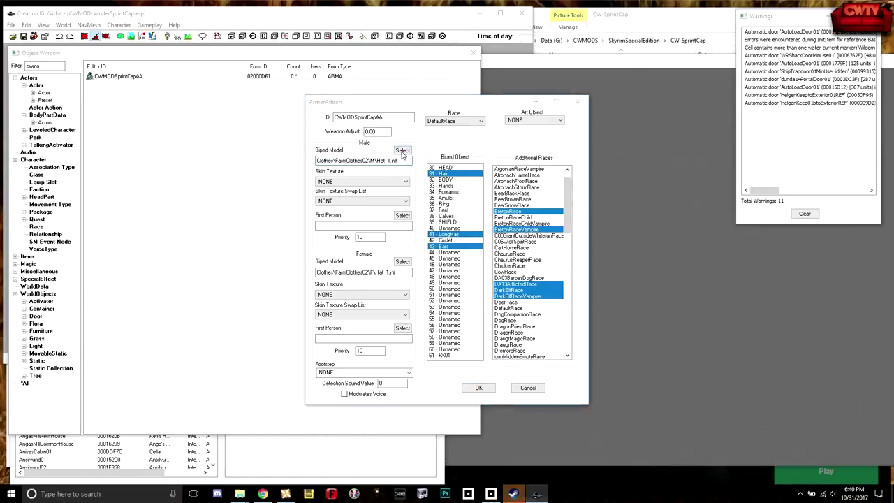
pyautogui.moveTo(535, 237); pyautogui.dragTo(378, 258)
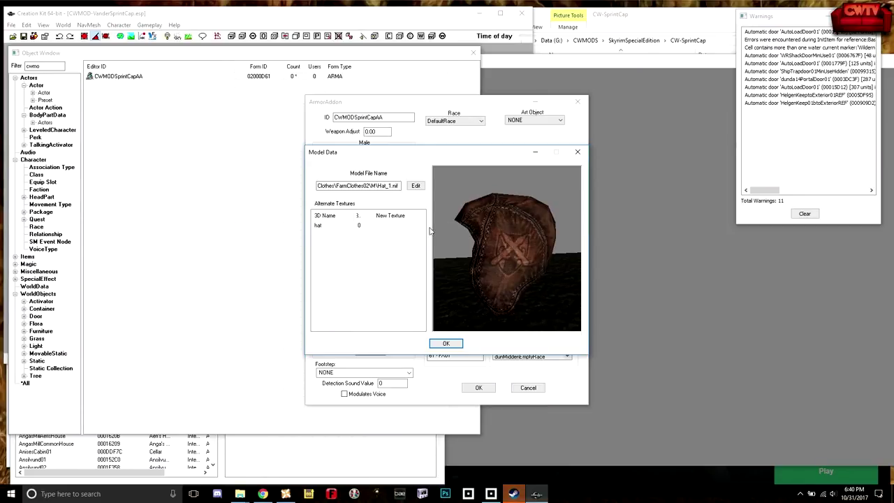
# Search the meshes folder and its CWmods subfolder for the custom cap model, then discard the armor addon changes.
pyautogui.click(416, 186)
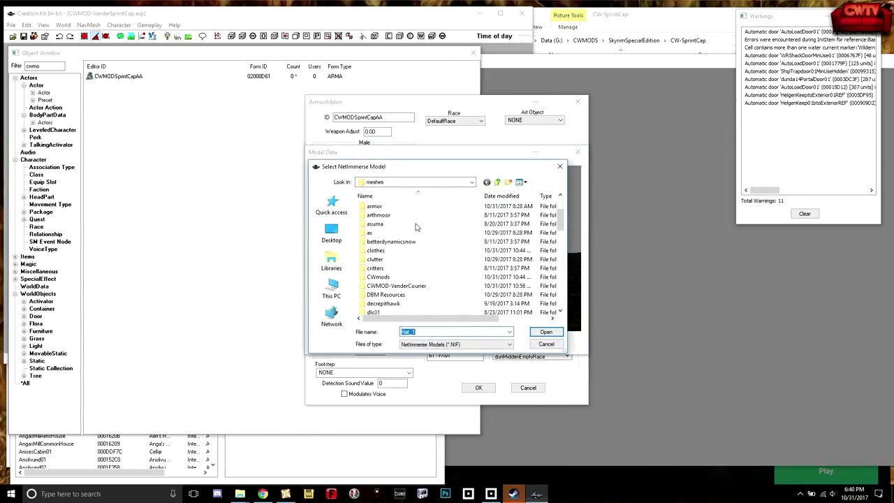
pyautogui.doubleClick(381, 277)
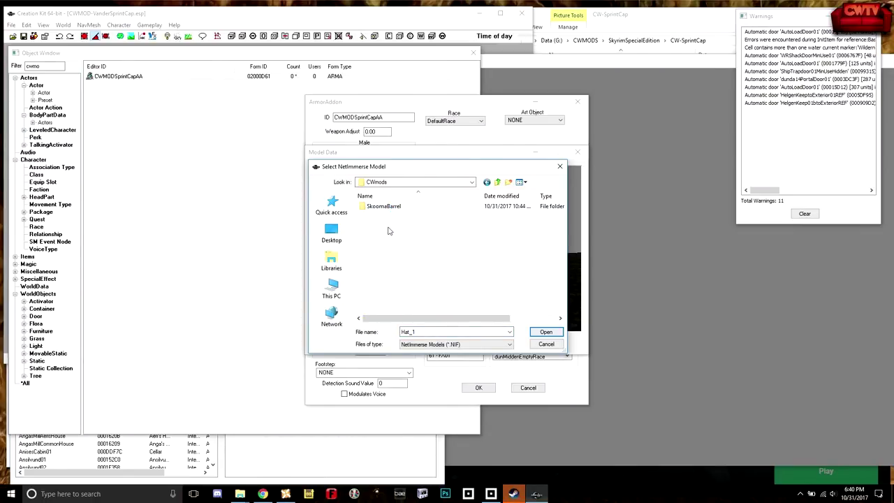
pyautogui.click(498, 182)
pyautogui.scroll(-2, 401, 281)
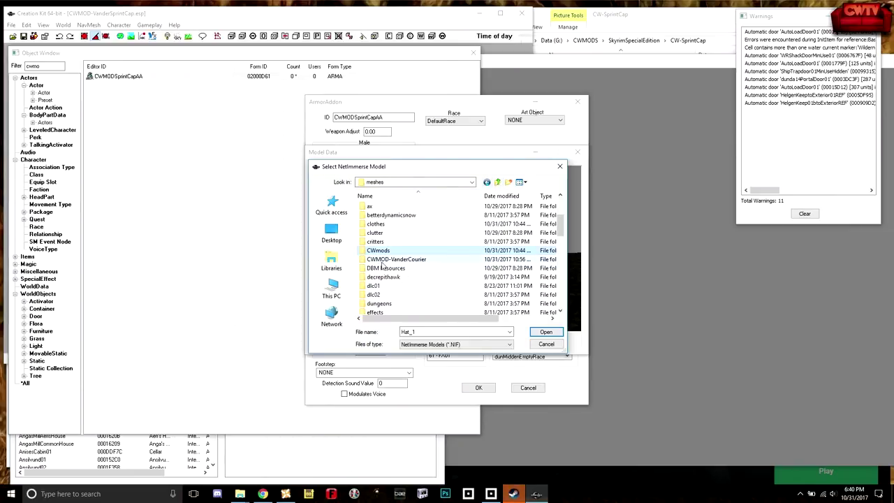
pyautogui.scroll(-2, 383, 270)
pyautogui.scroll(-4, 382, 270)
pyautogui.scroll(4, 383, 265)
pyautogui.scroll(-3, 383, 263)
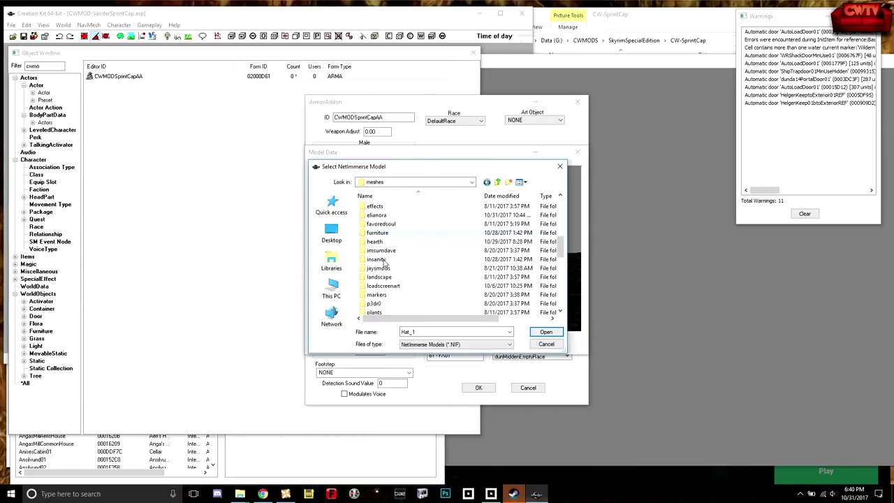
pyautogui.scroll(-3, 383, 263)
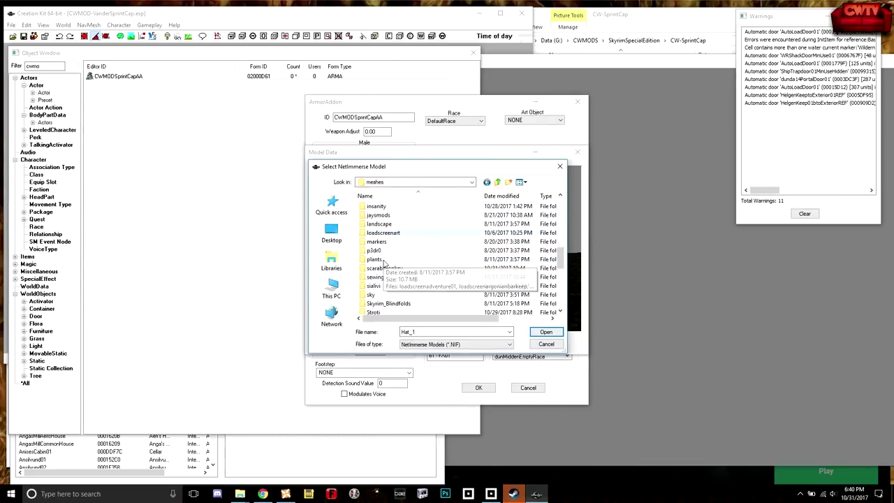
pyautogui.scroll(3, 384, 263)
pyautogui.scroll(4, 383, 263)
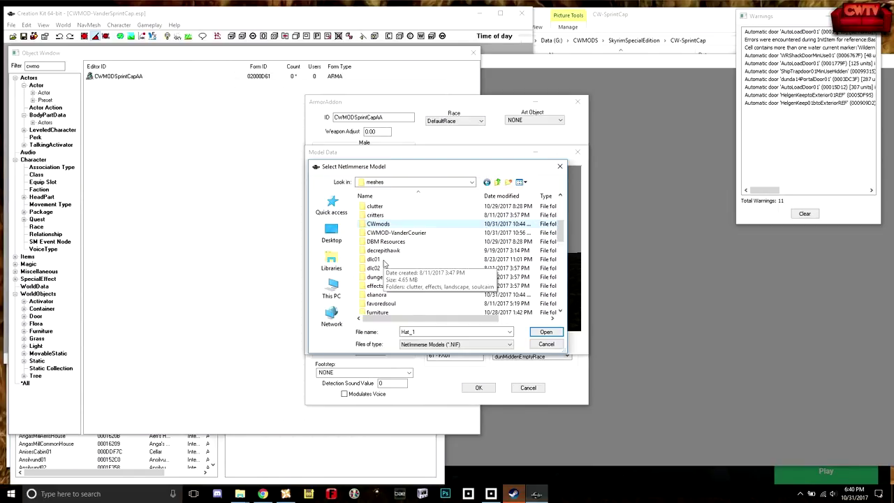
pyautogui.doubleClick(385, 224)
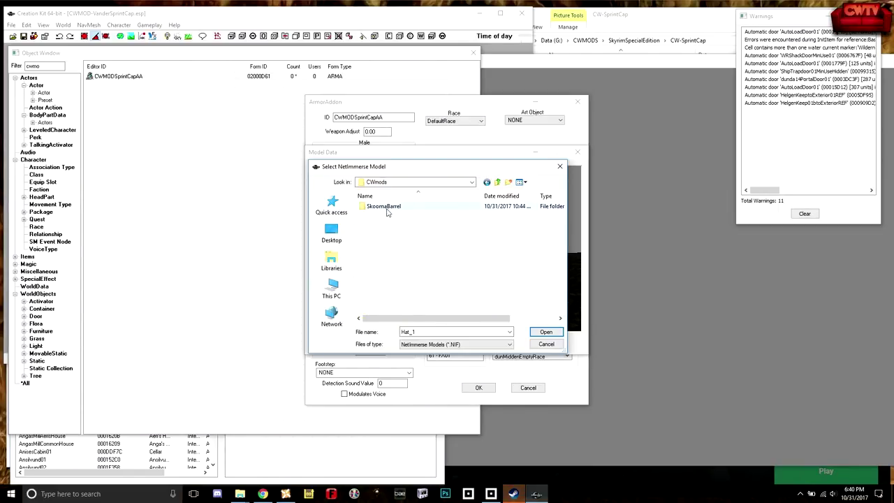
pyautogui.click(546, 343)
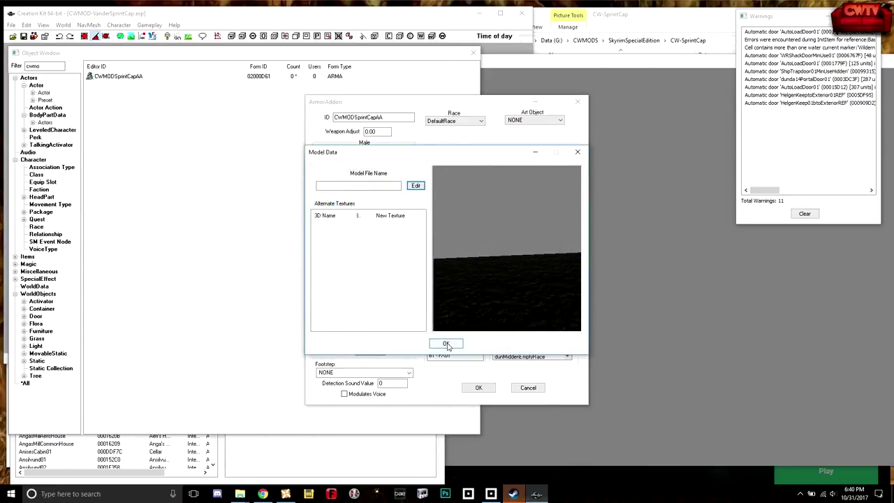
pyautogui.click(447, 343)
pyautogui.click(531, 388)
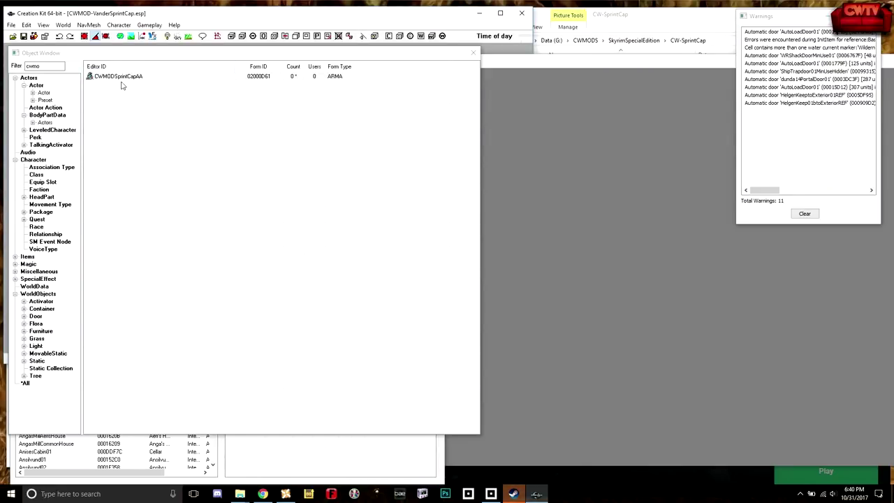
# Reopen the CWMODSprintCapAA armor addon and open the model data of its male biped model.
pyautogui.click(121, 77)
pyautogui.press('Delete')
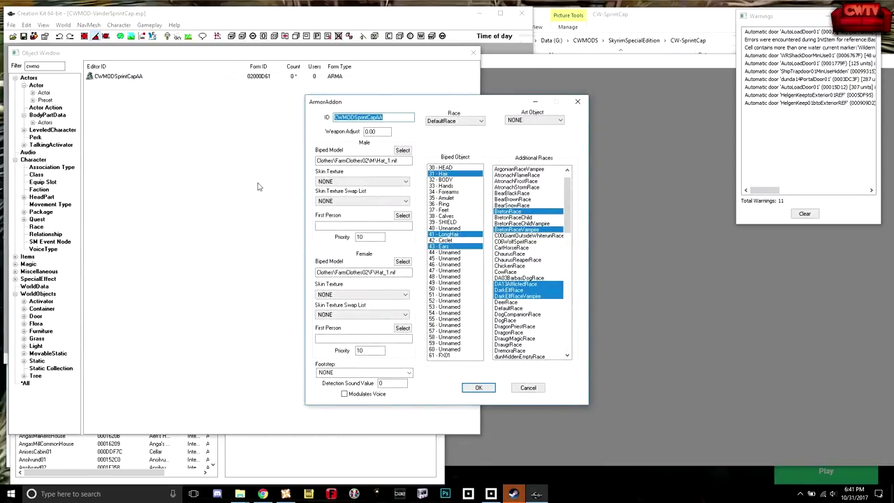
pyautogui.click(363, 160)
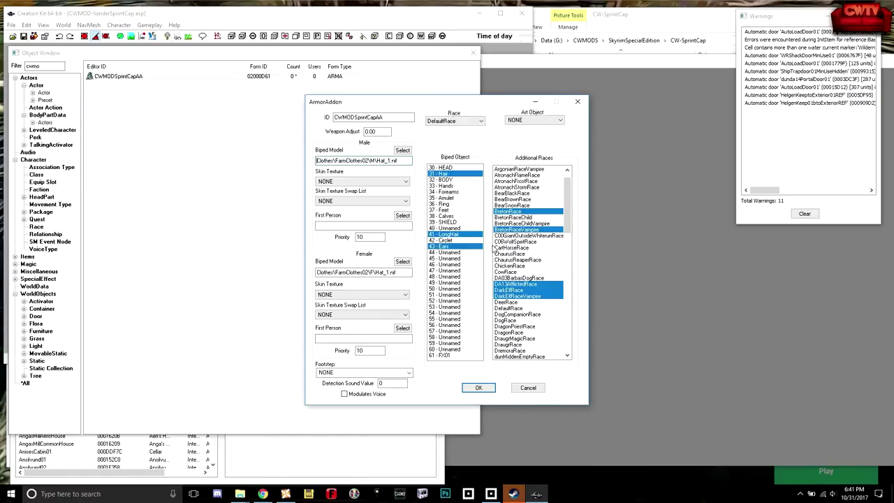
pyautogui.click(403, 151)
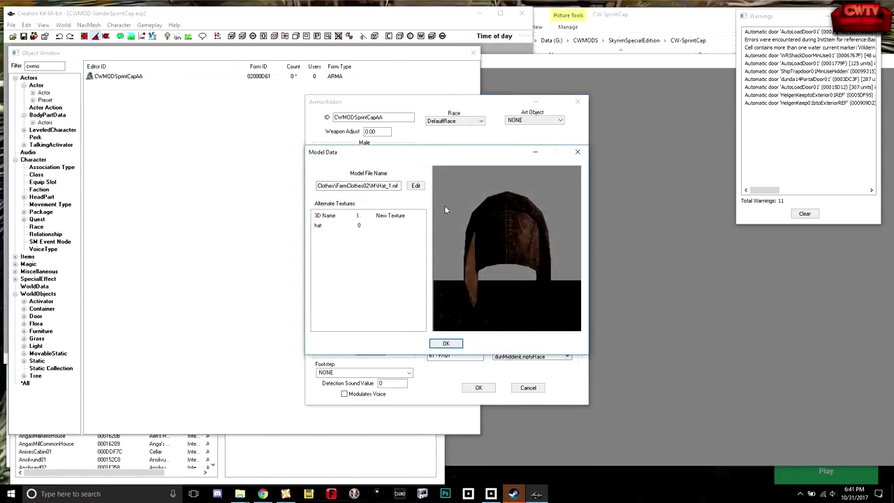
# Try to assign hat_1 from Data\CWmods\meshes\clothes\farmclothes02\m as the male model, then cancel the armor addon edit.
pyautogui.click(416, 186)
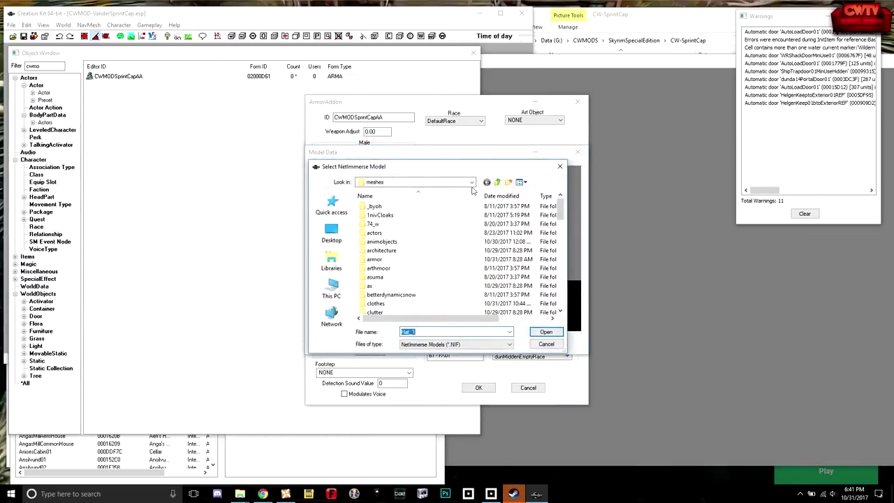
pyautogui.click(487, 182)
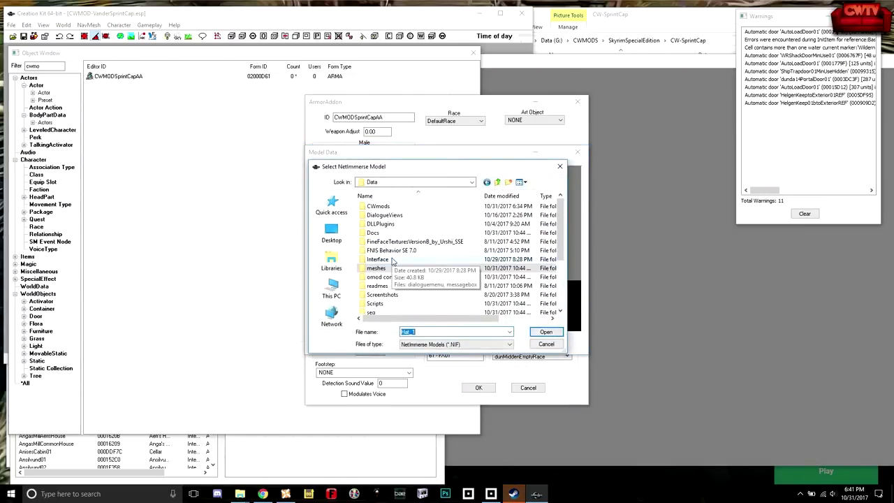
pyautogui.doubleClick(378, 206)
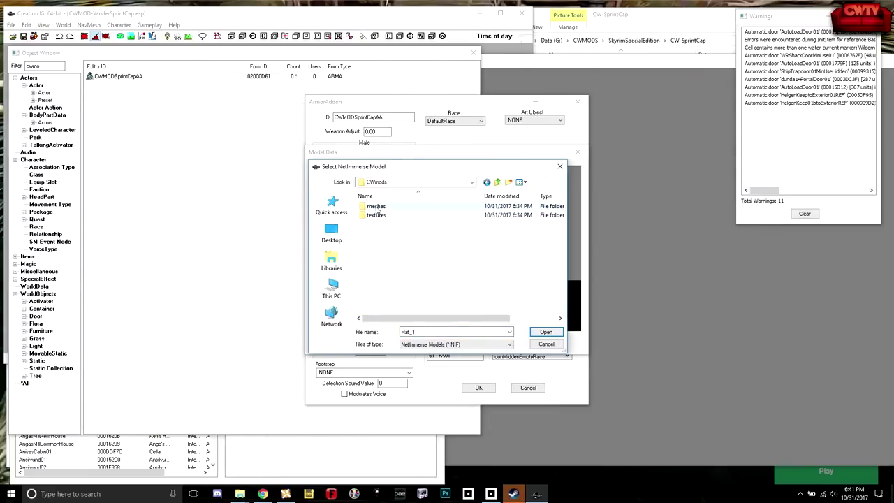
pyautogui.doubleClick(375, 206)
pyautogui.doubleClick(379, 207)
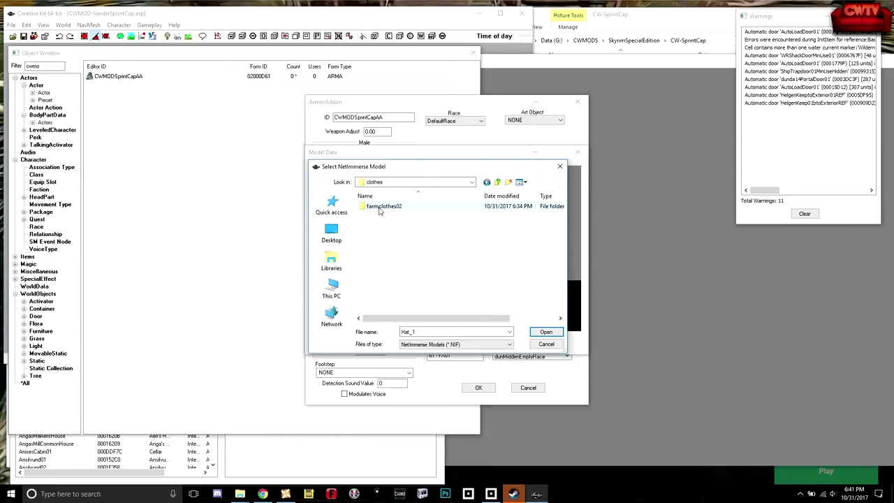
pyautogui.doubleClick(383, 209)
pyautogui.doubleClick(380, 208)
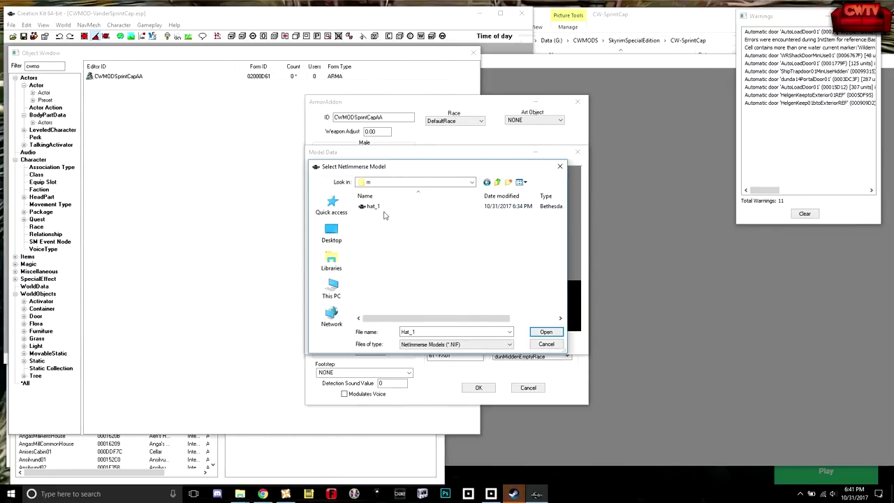
pyautogui.click(545, 333)
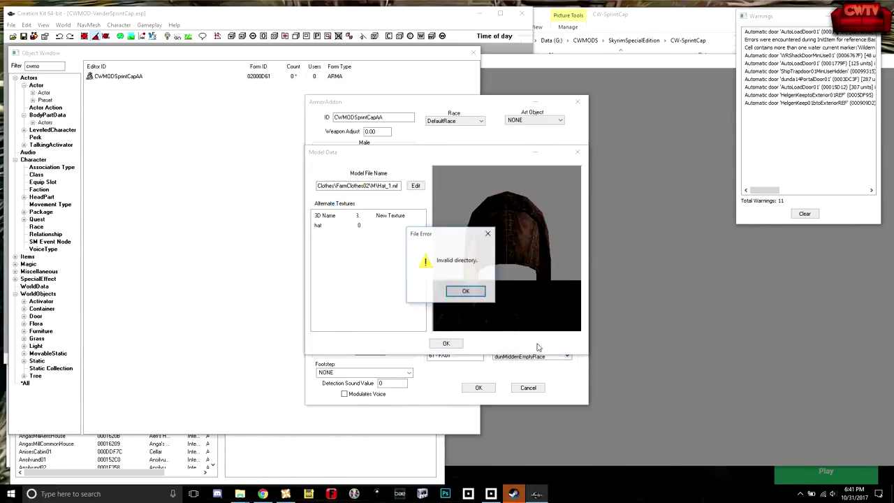
pyautogui.click(465, 291)
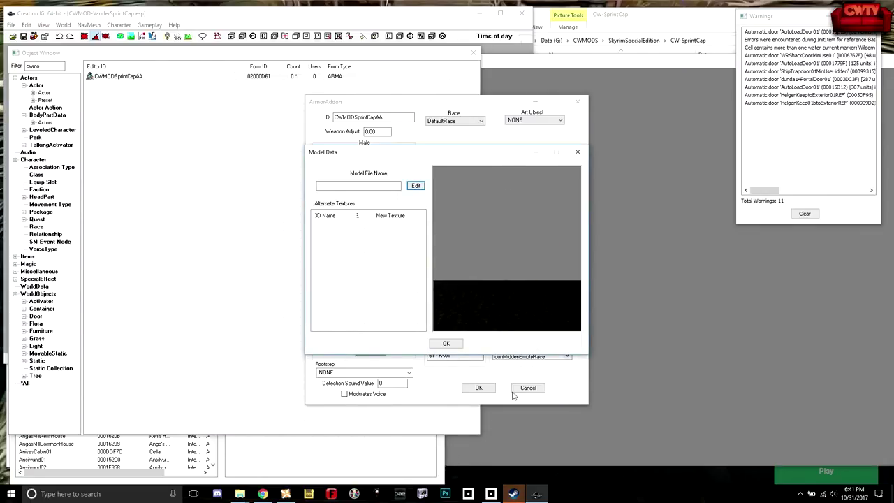
pyautogui.click(578, 153)
pyautogui.click(528, 388)
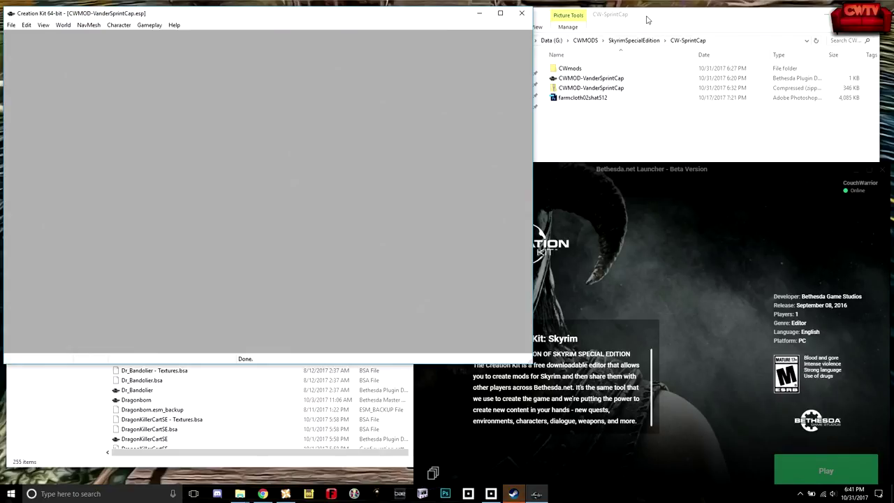
# In File Explorer, move the meshes and textures folders out of CWmods into the CW-SprintCap folder.
pyautogui.click(647, 20)
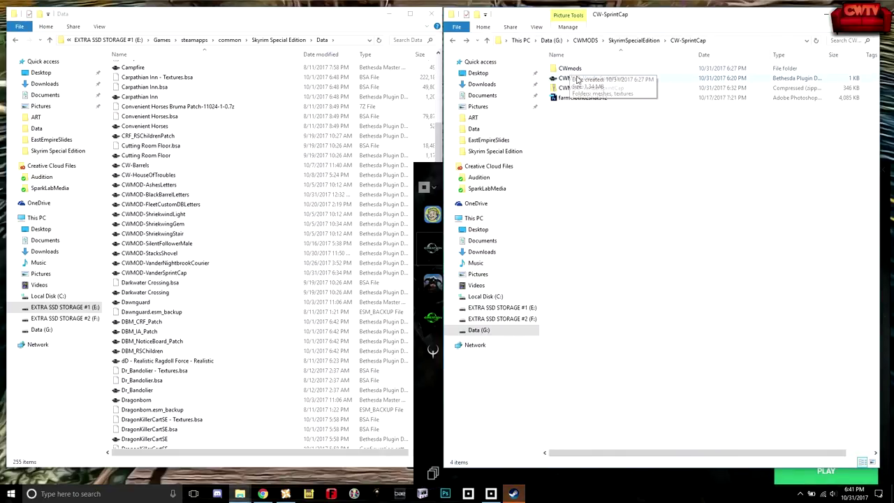
pyautogui.doubleClick(571, 70)
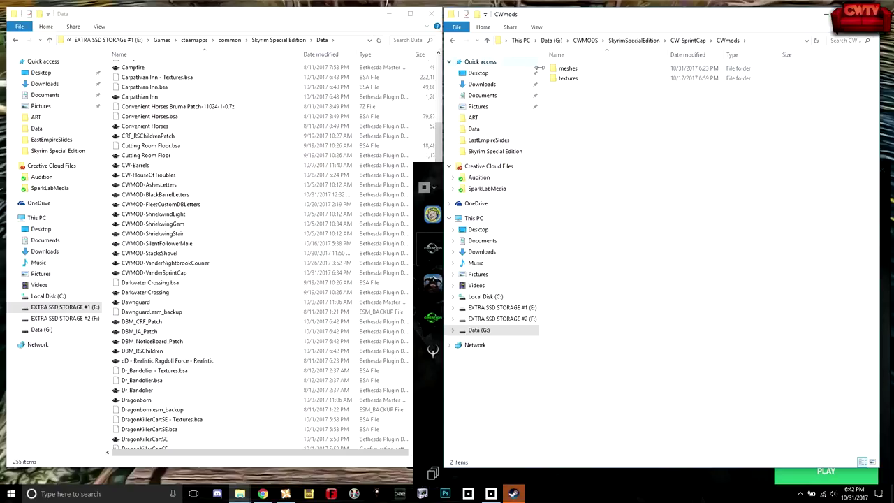
pyautogui.click(565, 70)
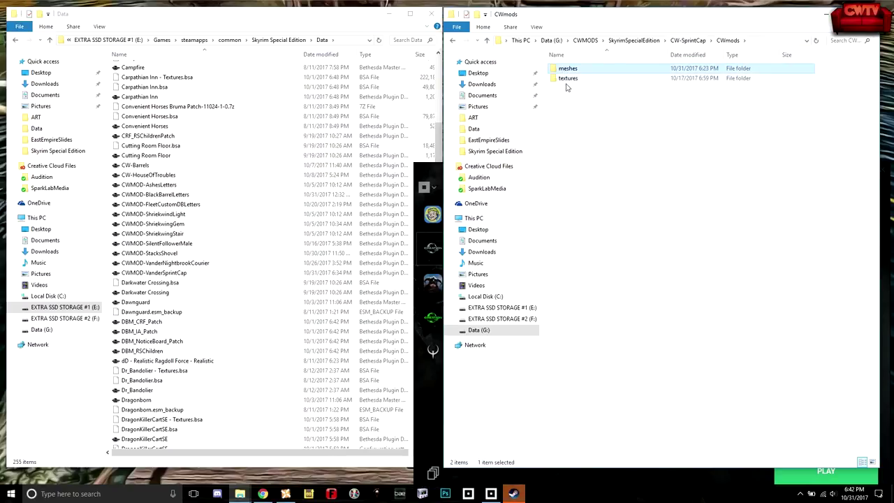
pyautogui.keyDown('shift'); pyautogui.click(567, 79); pyautogui.keyUp('shift')
pyautogui.rightClick(566, 73)
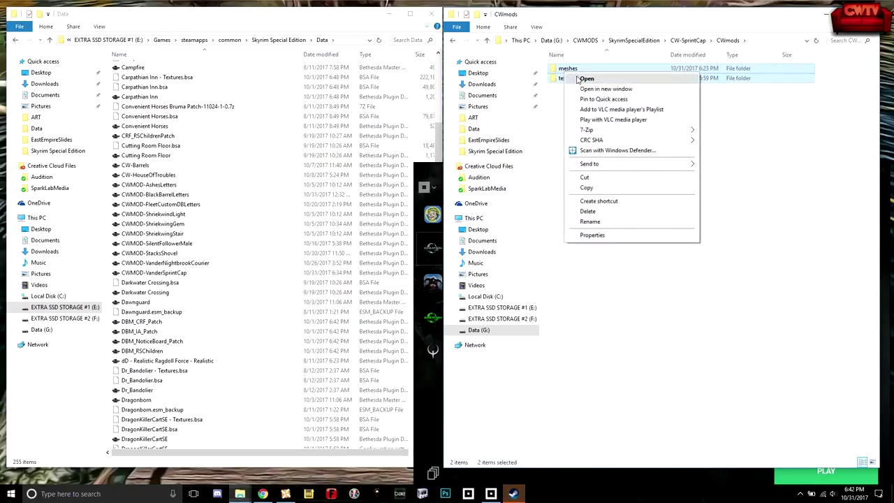
pyautogui.click(586, 178)
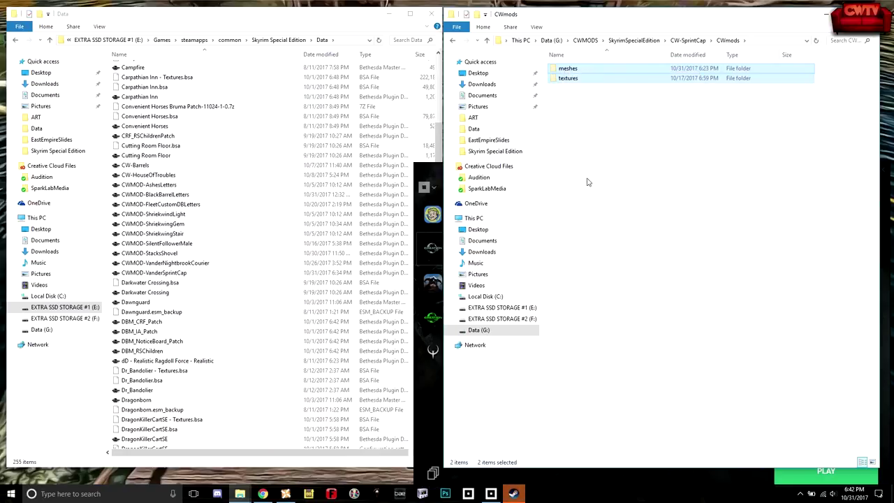
pyautogui.click(698, 43)
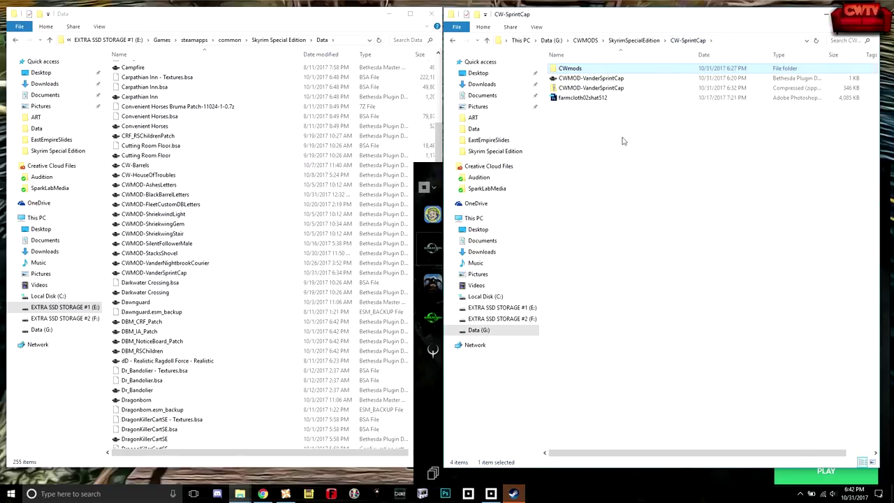
pyautogui.rightClick(623, 180)
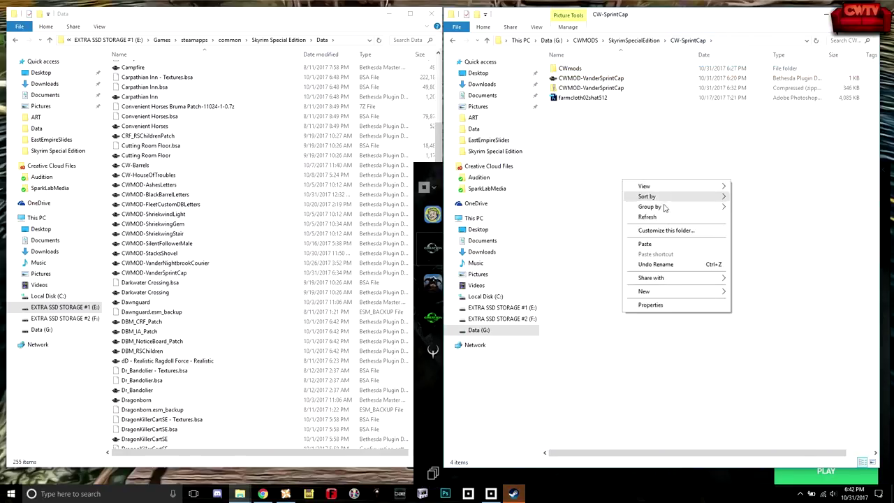
pyautogui.click(658, 244)
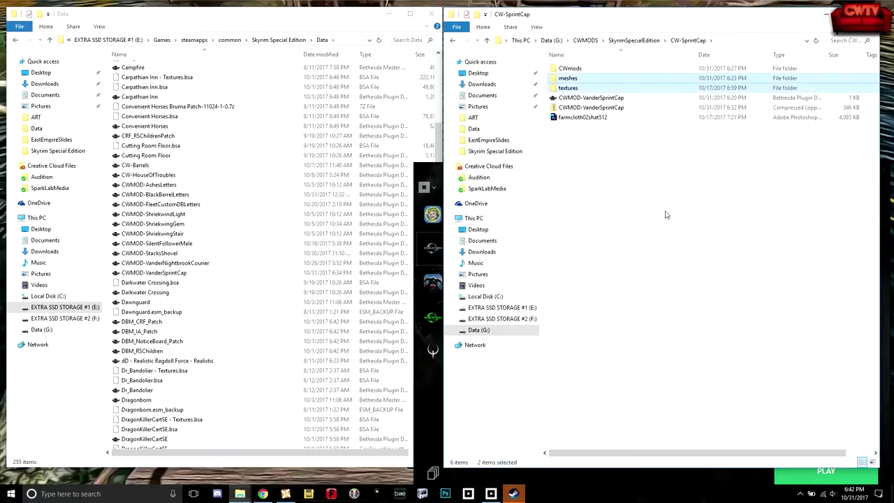
# Delete the emptied CWmods folder from CW-SprintCap.
pyautogui.click(610, 160)
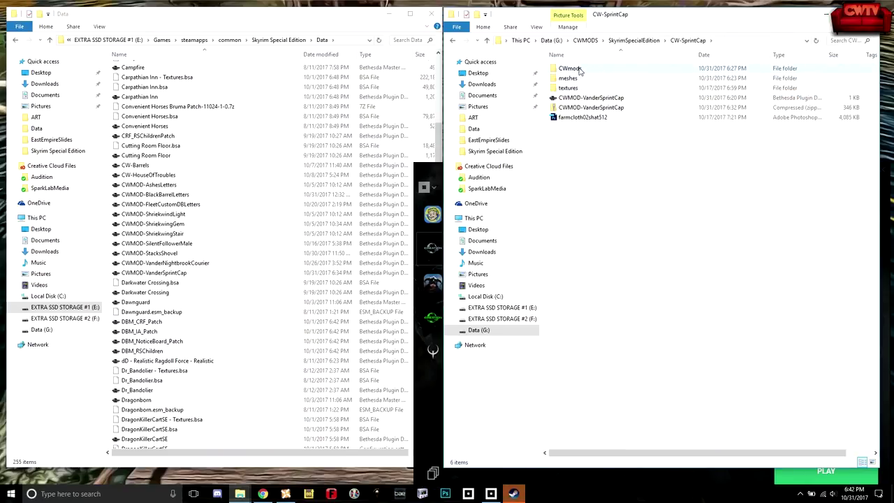
pyautogui.click(582, 69)
pyautogui.click(582, 69)
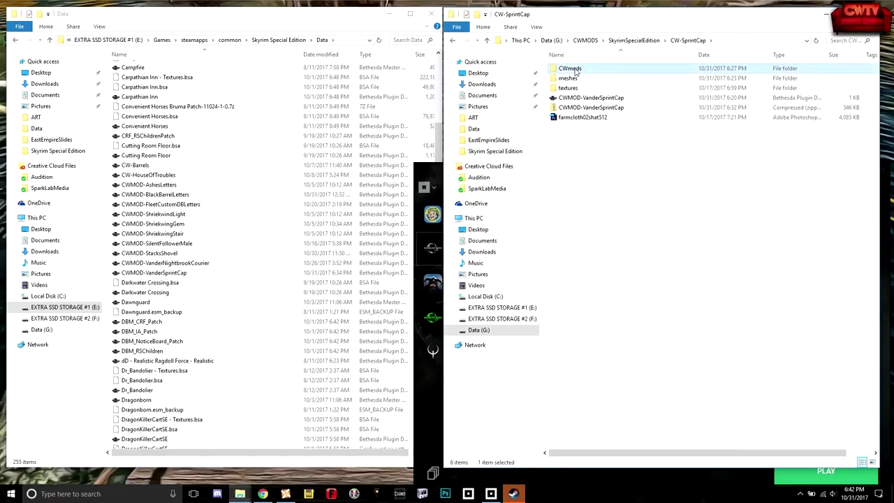
pyautogui.rightClick(574, 68)
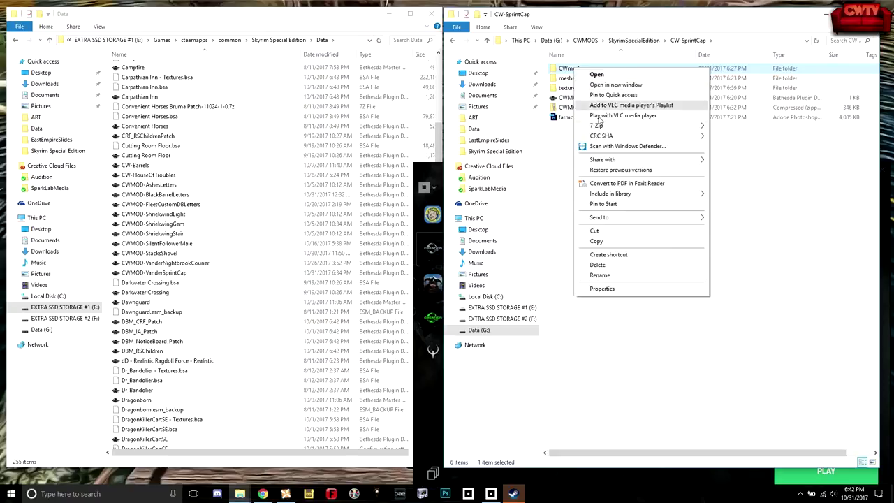
pyautogui.click(597, 265)
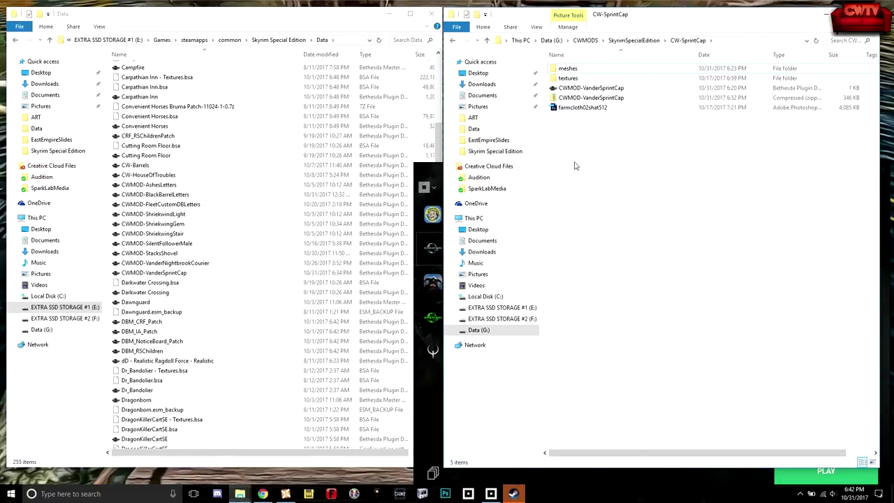
# Create a CWmods folder inside the meshes folder and move the clothes folder into it.
pyautogui.doubleClick(568, 70)
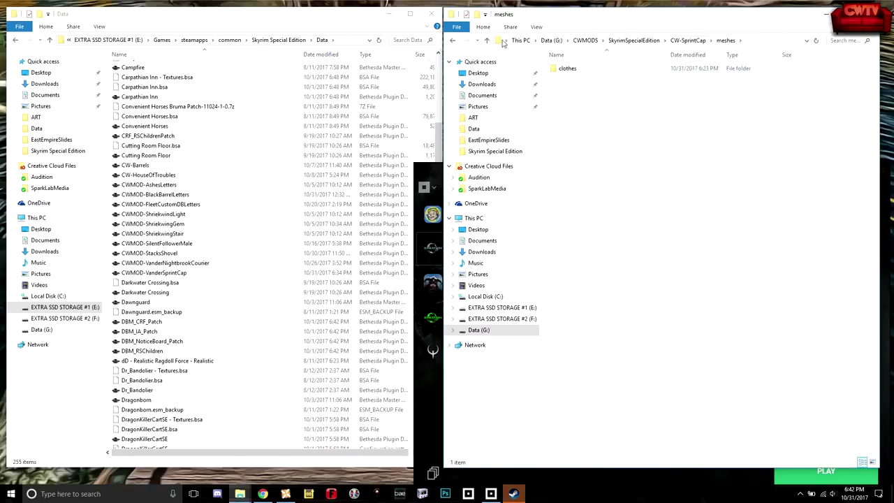
pyautogui.click(477, 14)
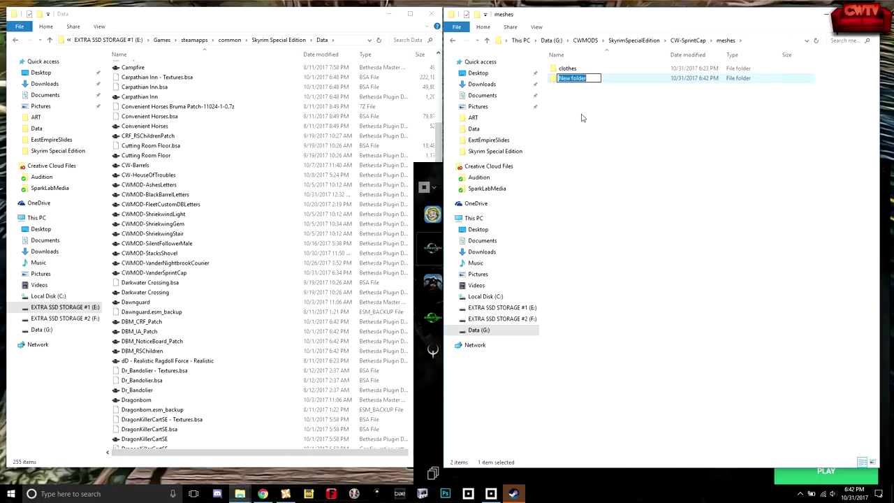
pyautogui.write('CWmods')
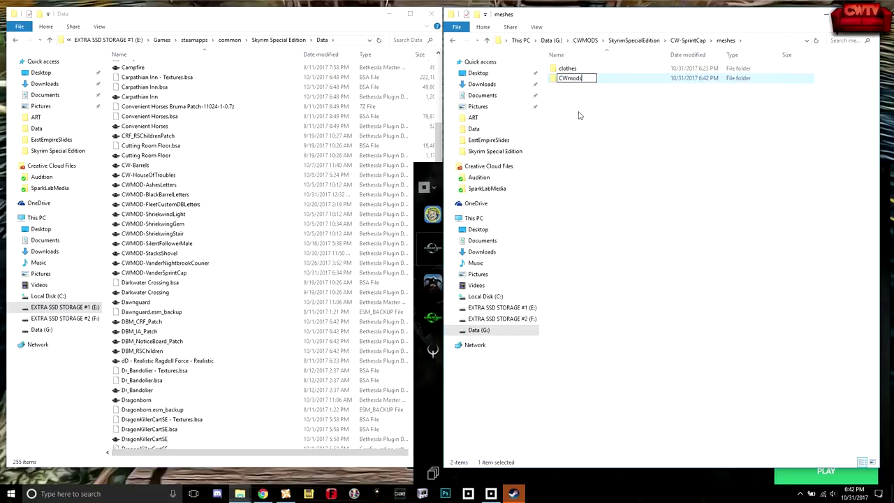
pyautogui.press('Return')
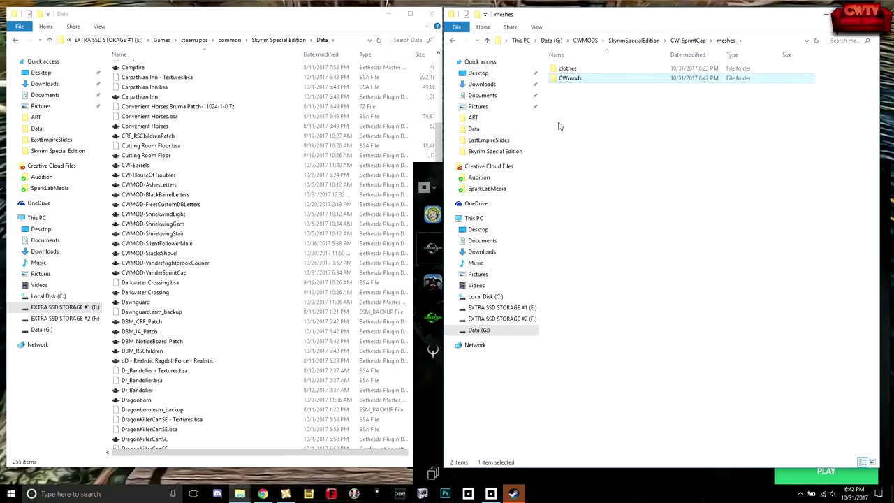
pyautogui.moveTo(570, 70)
pyautogui.mouseDown()
pyautogui.moveTo(567, 63)
pyautogui.moveTo(570, 79)
pyautogui.mouseUp()
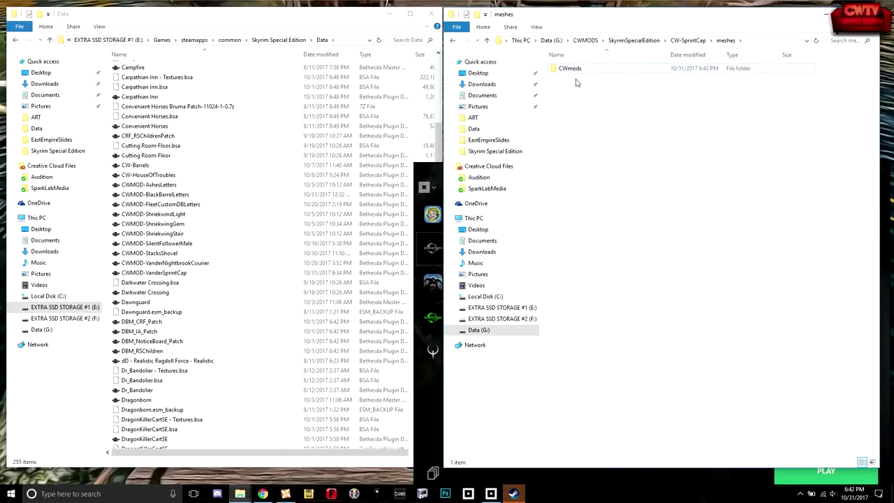
# Create a CWmods folder inside the textures folder, move its clothes folder into it, and return to CW-SprintCap.
pyautogui.click(687, 41)
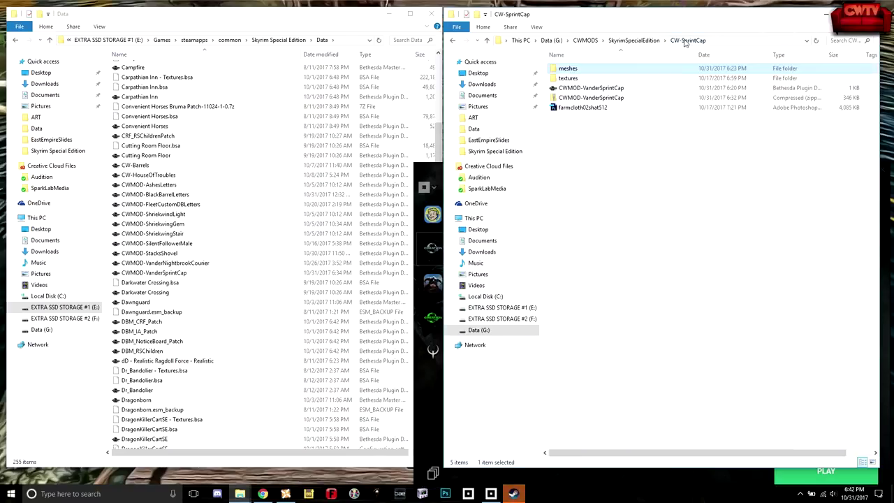
pyautogui.doubleClick(569, 82)
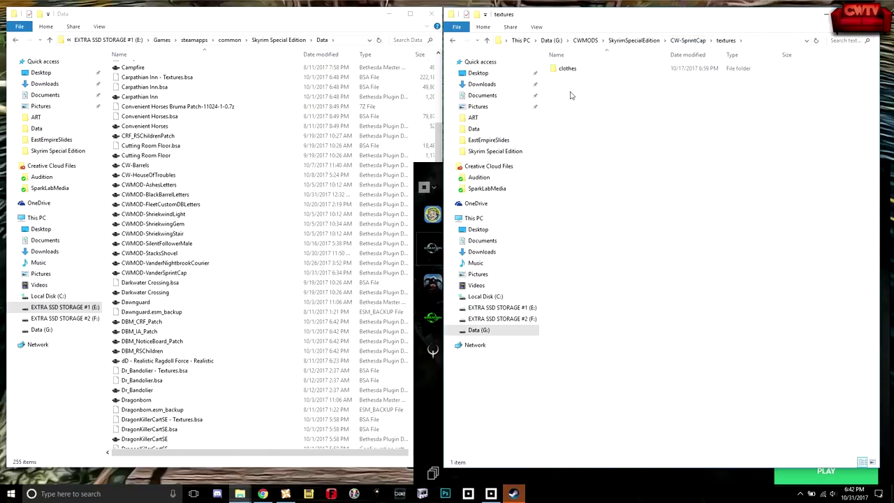
pyautogui.click(476, 14)
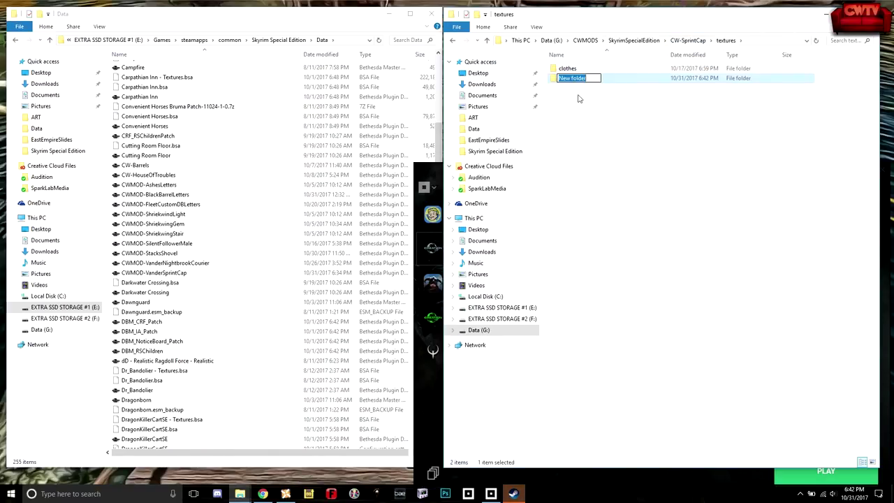
pyautogui.write('CWmods')
pyautogui.click(587, 102)
pyautogui.moveTo(573, 71); pyautogui.dragTo(576, 79)
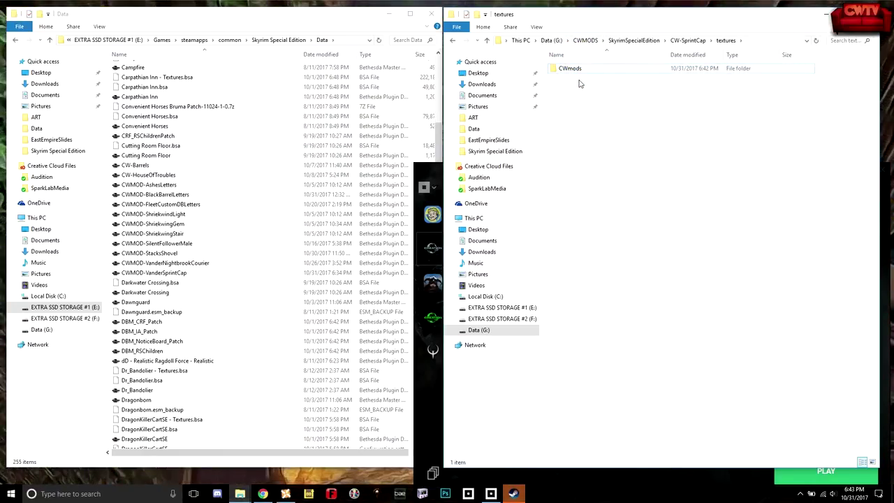
pyautogui.click(688, 40)
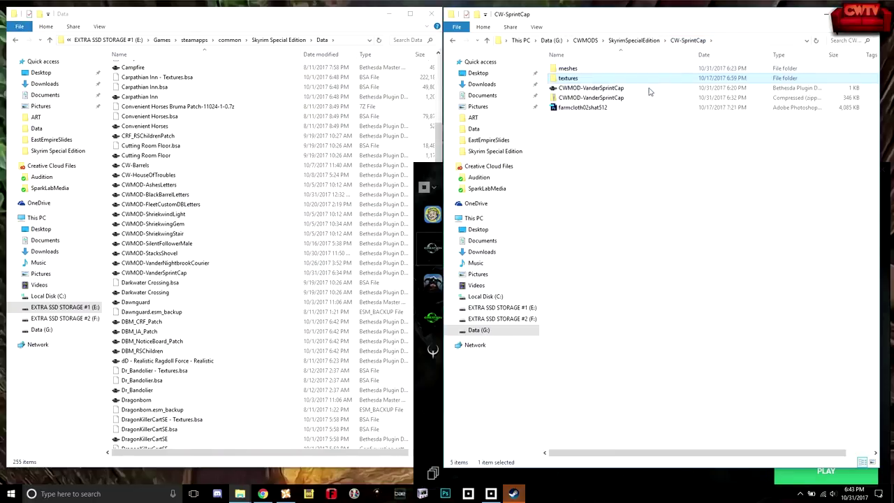
# Check the new folder structure under textures\CWmods\clothes.
pyautogui.doubleClick(569, 79)
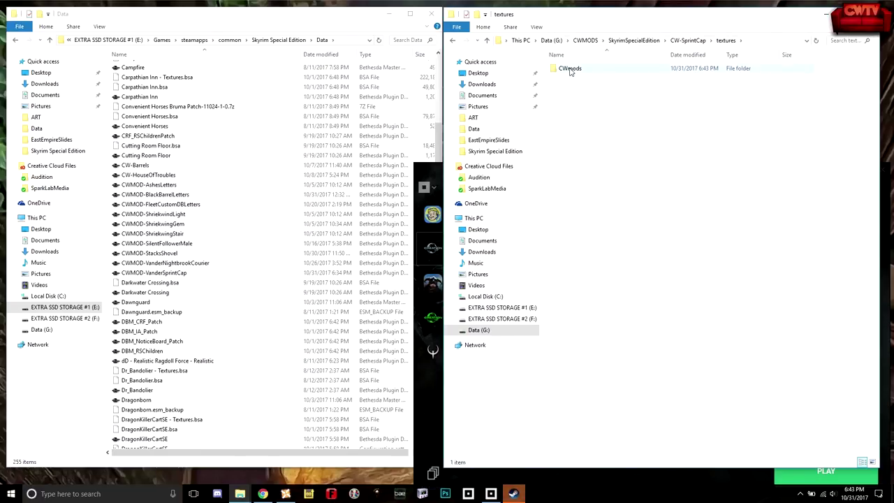
pyautogui.doubleClick(570, 68)
pyautogui.doubleClick(571, 69)
pyautogui.click(571, 68)
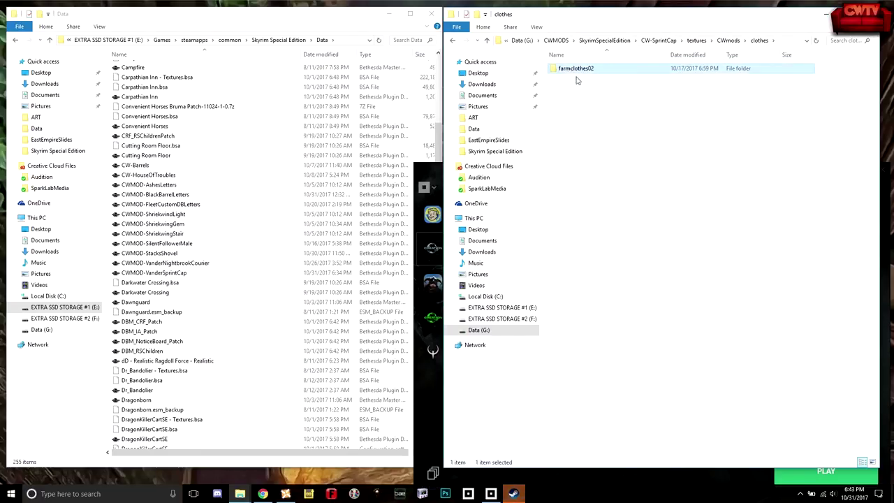
pyautogui.click(592, 102)
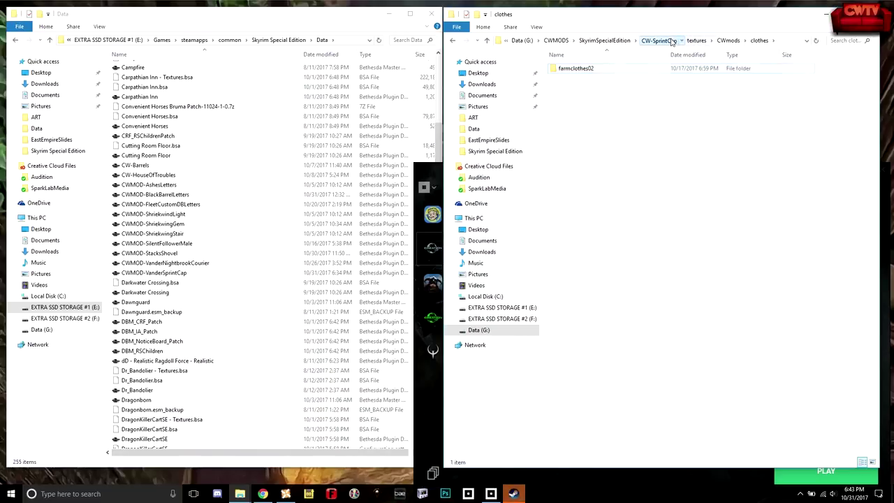
# Browse to meshes\CWmods\clothes\farmclothes02\m and load hat_1 into NifSkope.
pyautogui.click(672, 40)
pyautogui.click(575, 74)
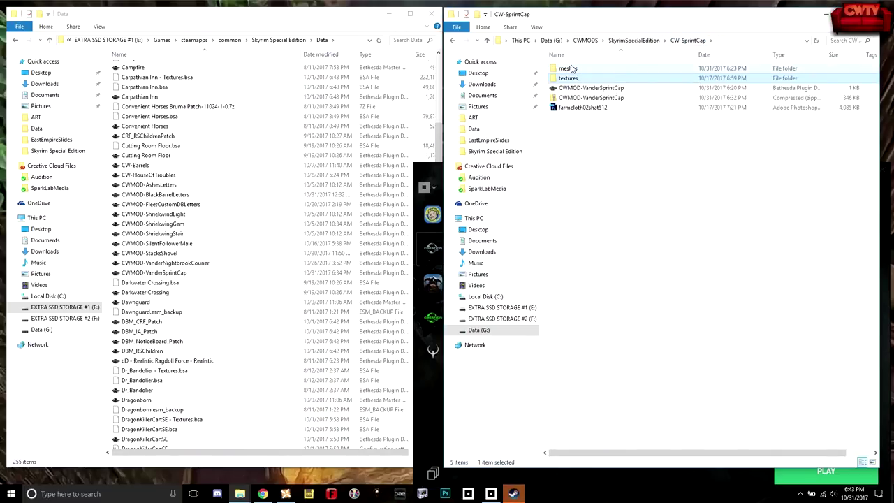
pyautogui.doubleClick(571, 68)
pyautogui.doubleClick(574, 69)
pyautogui.doubleClick(567, 68)
pyautogui.doubleClick(572, 68)
pyautogui.doubleClick(567, 69)
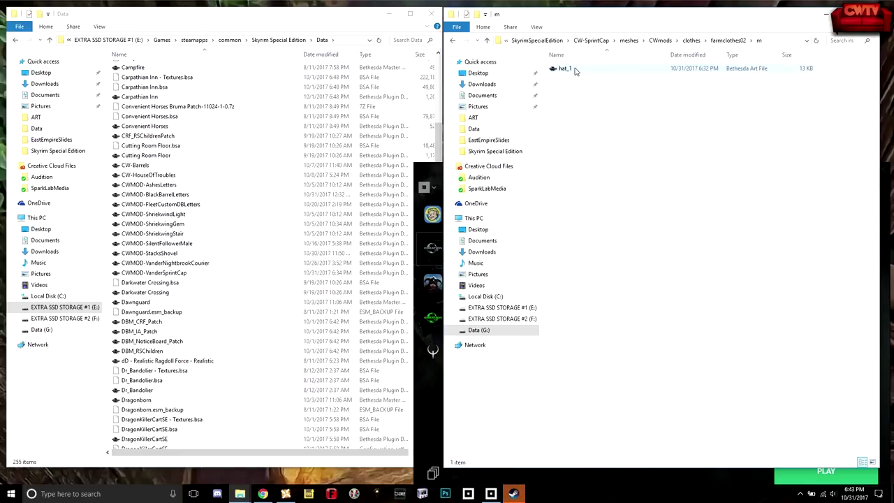
pyautogui.click(422, 494)
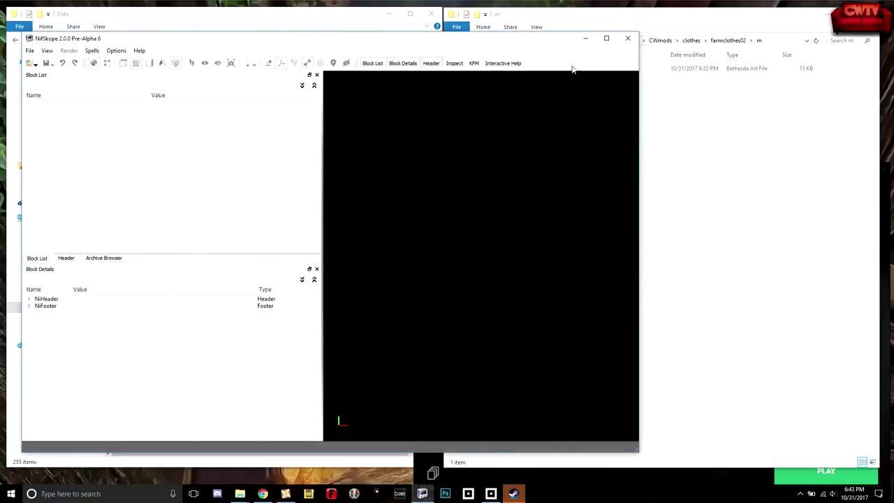
pyautogui.click(635, 26)
pyautogui.moveTo(559, 69); pyautogui.dragTo(408, 221)
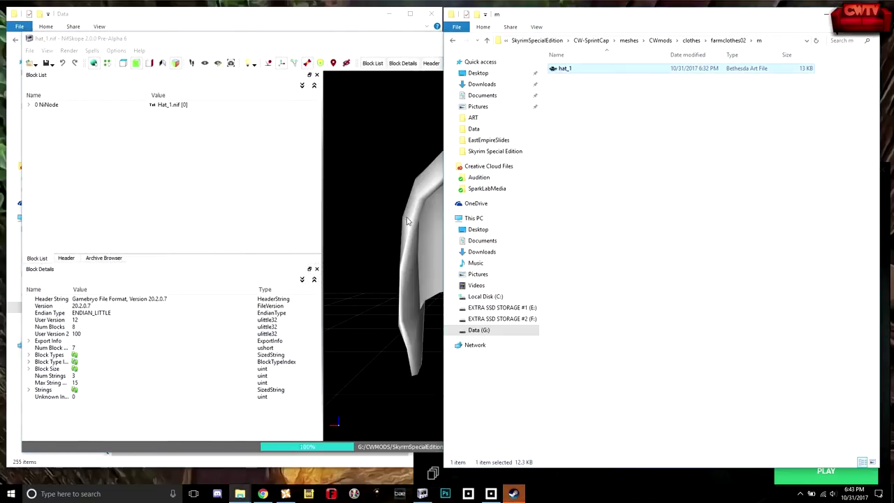
# Select the BSShaderTextureSet block under the lighting shader property of the hat's BSTriShape.
pyautogui.click(405, 257)
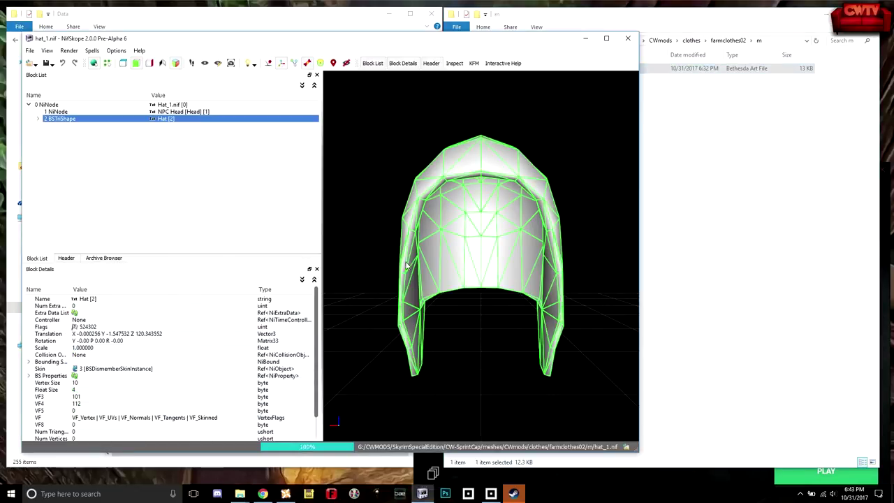
pyautogui.click(39, 118)
pyautogui.click(46, 134)
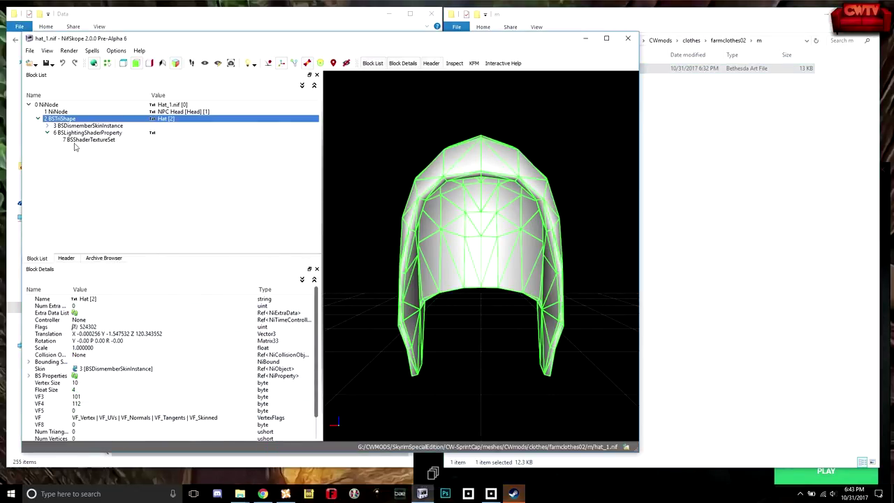
pyautogui.click(75, 142)
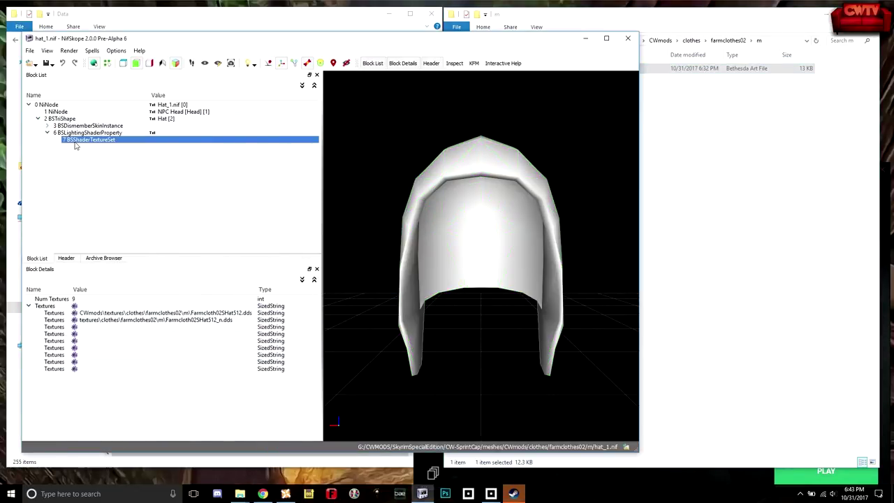
# Set the first texture path to textures\CWmods\clothes\farmclothes02\m\Farmcloth02SHat512.dds.
pyautogui.doubleClick(143, 314)
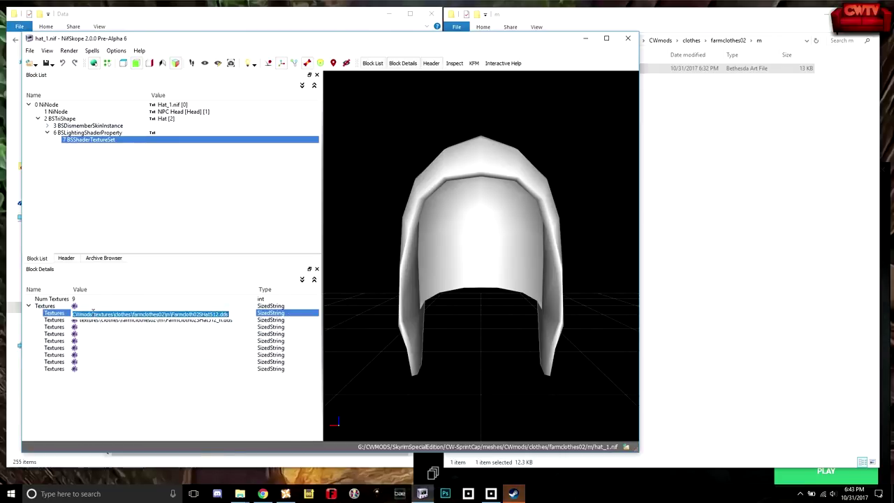
pyautogui.click(90, 427)
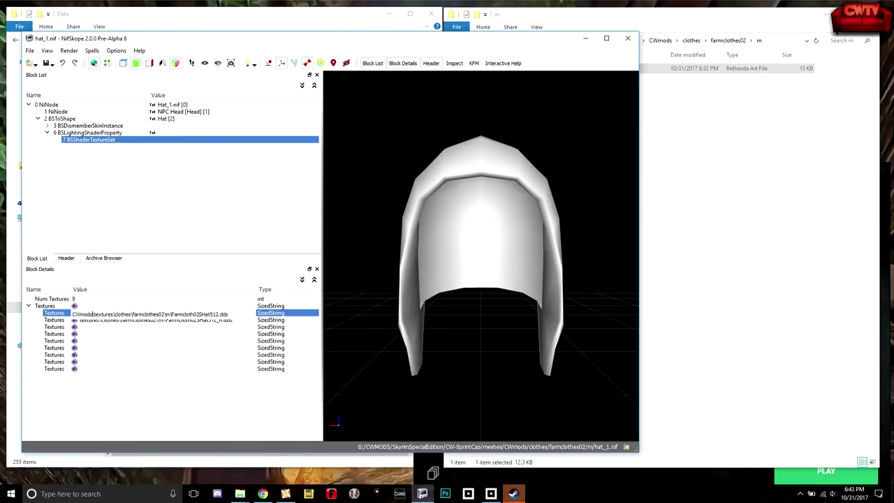
pyautogui.press('BackSpace')
pyautogui.press('BackSpace')
pyautogui.press('BackSpace')
pyautogui.press('BackSpace')
pyautogui.press('BackSpace')
pyautogui.press('BackSpace')
pyautogui.press('BackSpace')
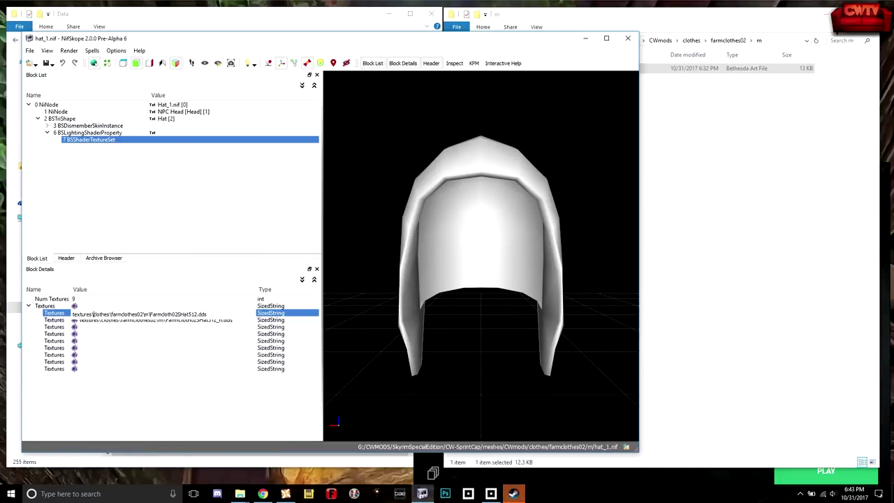
pyautogui.write('CW')
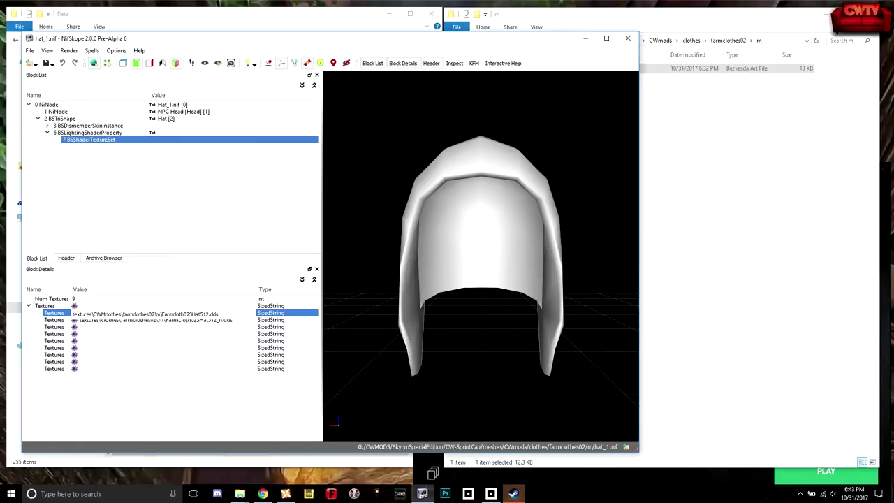
pyautogui.write('mods')
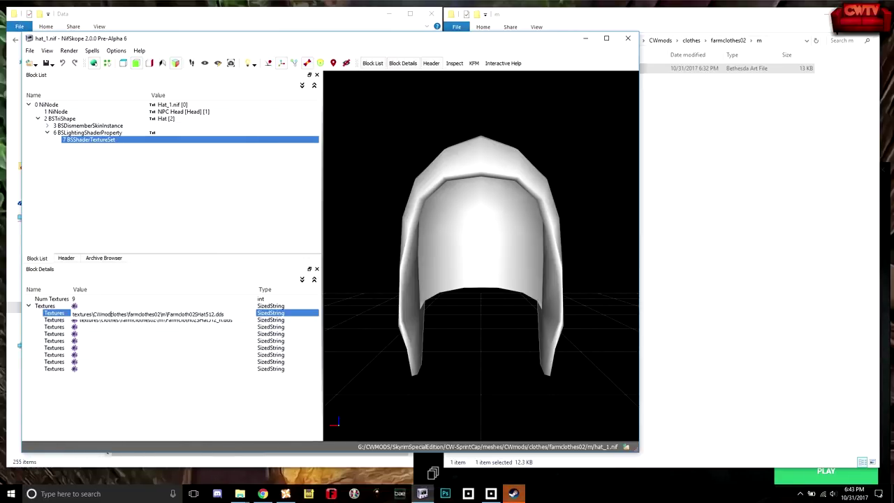
pyautogui.write('\\')
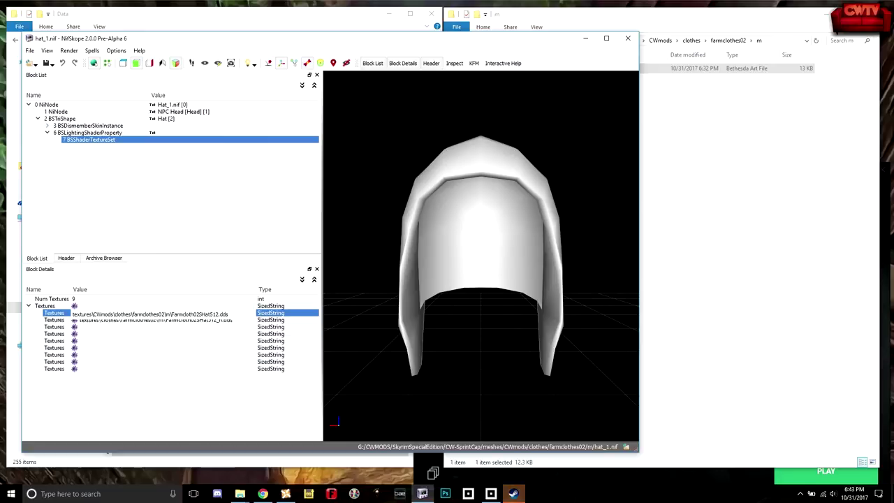
pyautogui.press('Return')
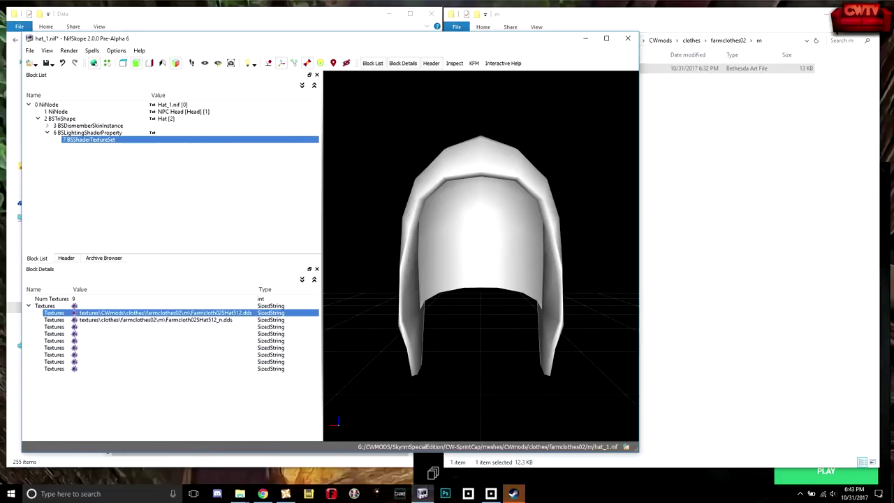
# Save hat_1.nif, review its first two texture paths, and close NifSkope.
pyautogui.click(49, 62)
pyautogui.click(56, 76)
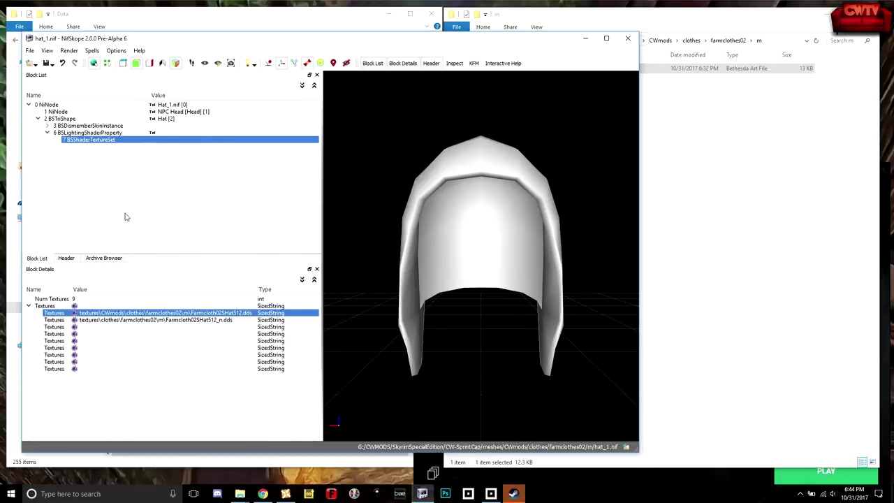
pyautogui.click(116, 321)
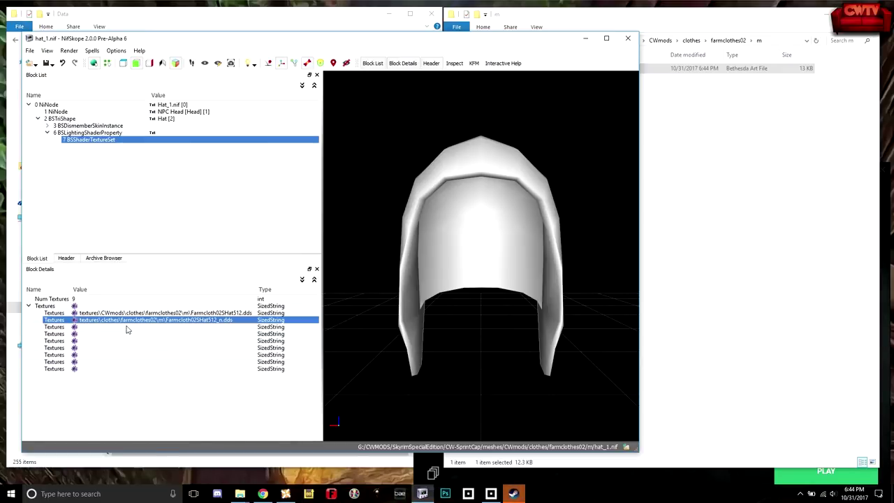
pyautogui.click(171, 313)
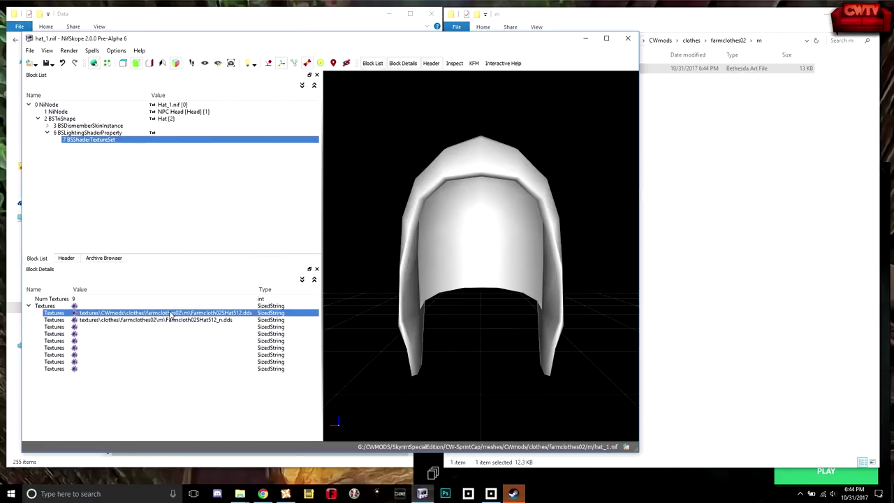
pyautogui.click(628, 38)
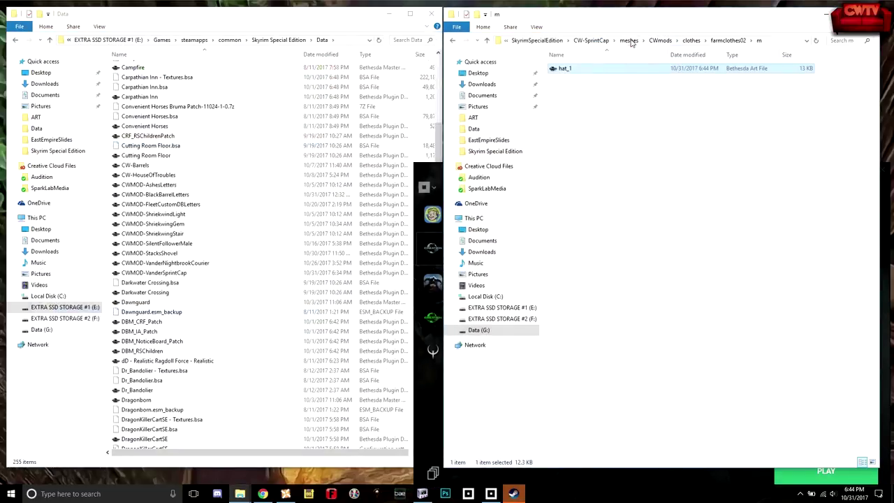
# In CW-SprintCap, delete the CWmods folder and the CWMOD-VanderSprintCap plugin from inside the CWMOD-VanderSprintCap zip archive.
pyautogui.click(592, 40)
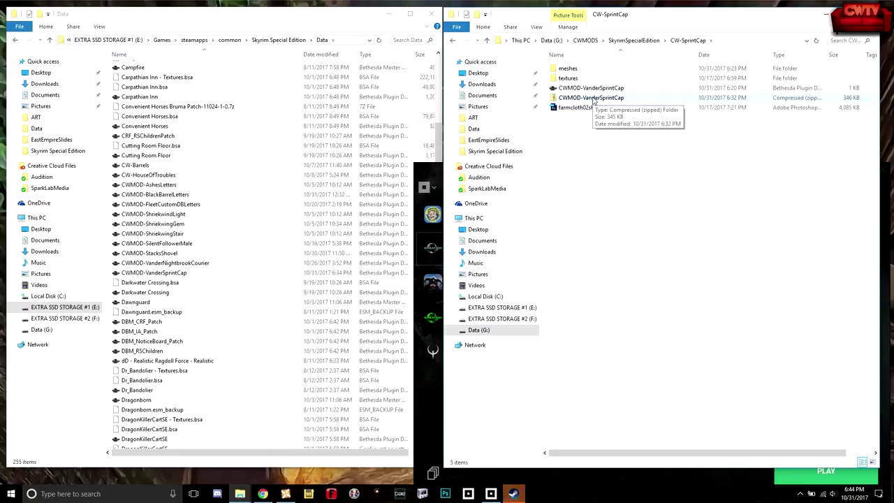
pyautogui.doubleClick(592, 99)
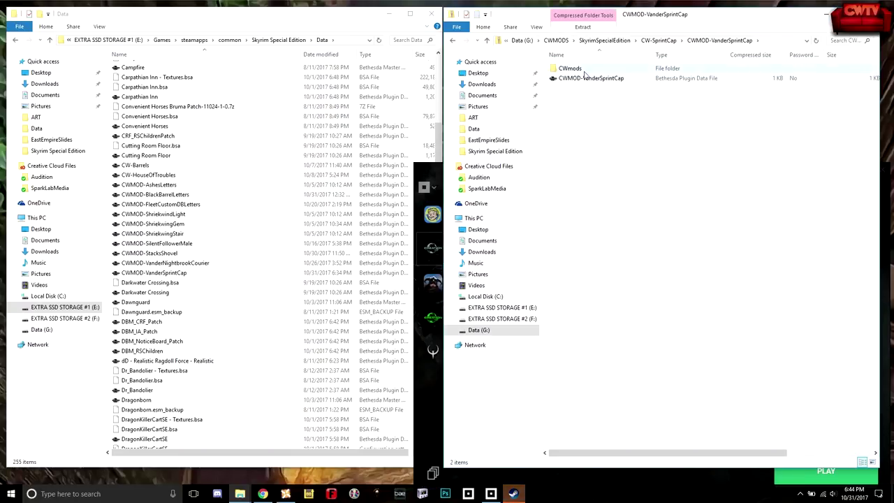
pyautogui.click(580, 69)
pyautogui.keyDown('shift'); pyautogui.click(582, 79); pyautogui.keyUp('shift')
pyautogui.rightClick(583, 79)
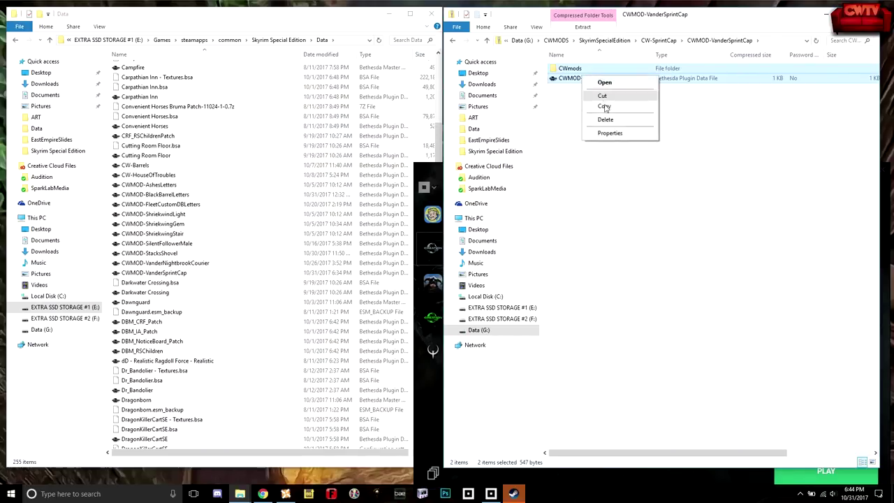
pyautogui.click(605, 116)
pyautogui.click(493, 259)
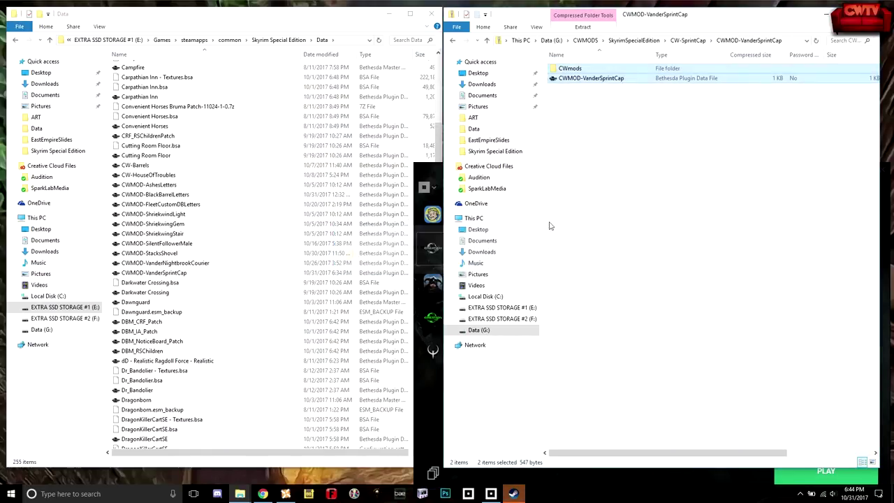
# In CW-SprintCap, add the CWMOD-VanderSprintCap plugin and the meshes and textures folders to the CWMOD-VanderSprintCap zip archive.
pyautogui.click(687, 39)
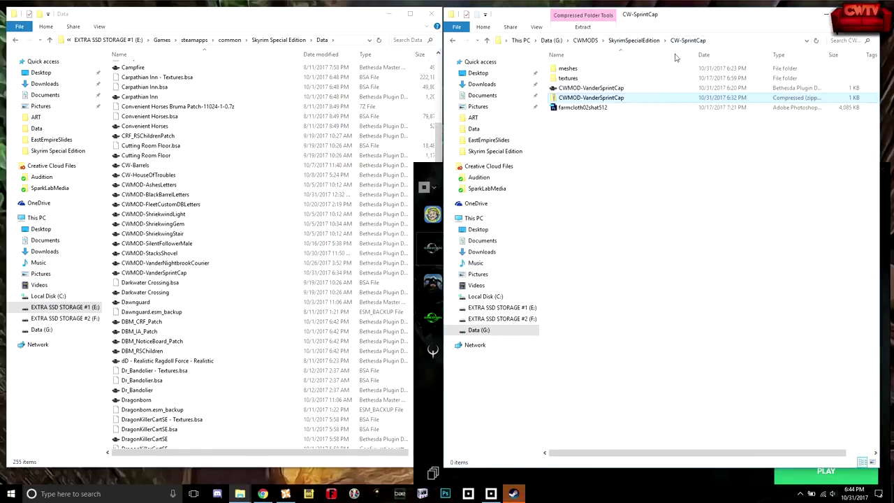
pyautogui.click(577, 88)
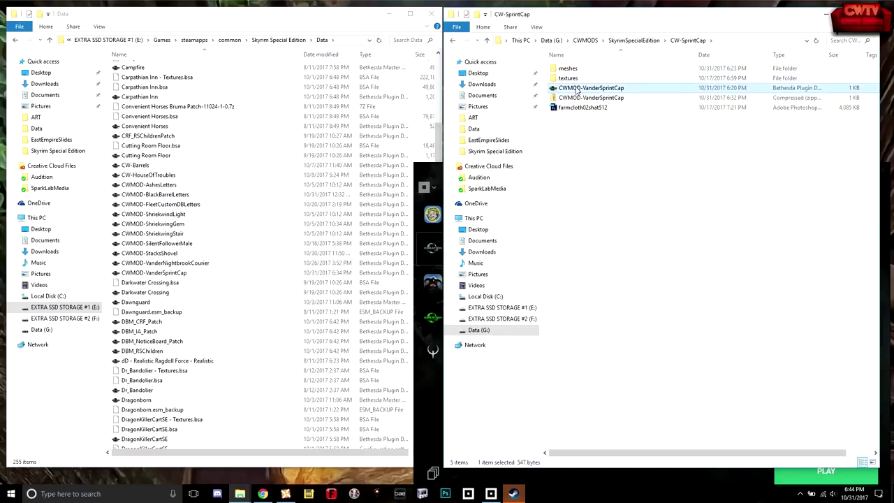
pyautogui.moveTo(576, 91)
pyautogui.mouseDown()
pyautogui.moveTo(579, 73)
pyautogui.moveTo(582, 84)
pyautogui.mouseUp()
pyautogui.click(576, 70)
pyautogui.keyDown('shift'); pyautogui.click(574, 79); pyautogui.keyUp('shift')
pyautogui.moveTo(575, 70); pyautogui.dragTo(582, 98)
# Check the contents of the CWMOD-VanderSprintCap zip archive, including its meshes and textures folders, and return to CW-SprintCap.
pyautogui.doubleClick(579, 99)
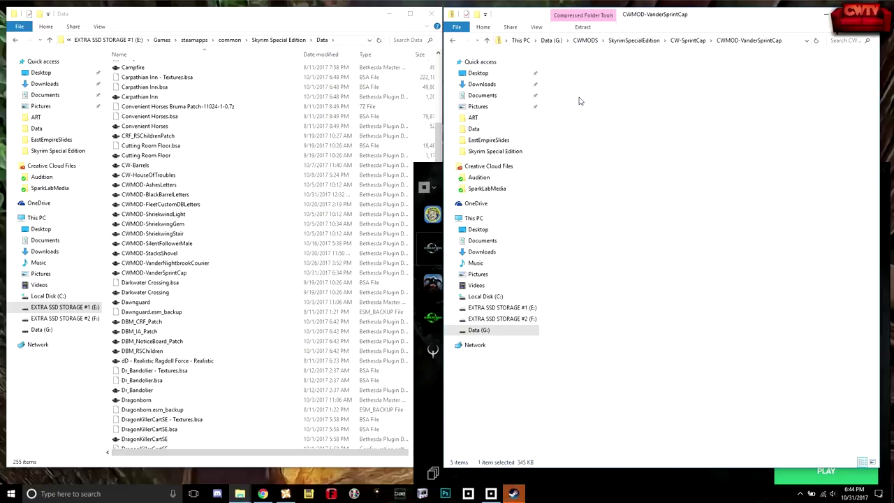
pyautogui.click(571, 79)
pyautogui.click(567, 69)
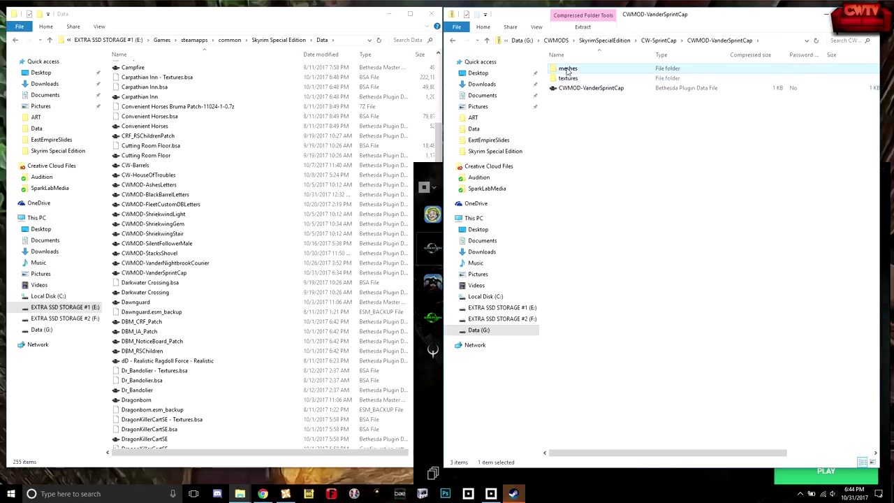
pyautogui.doubleClick(568, 70)
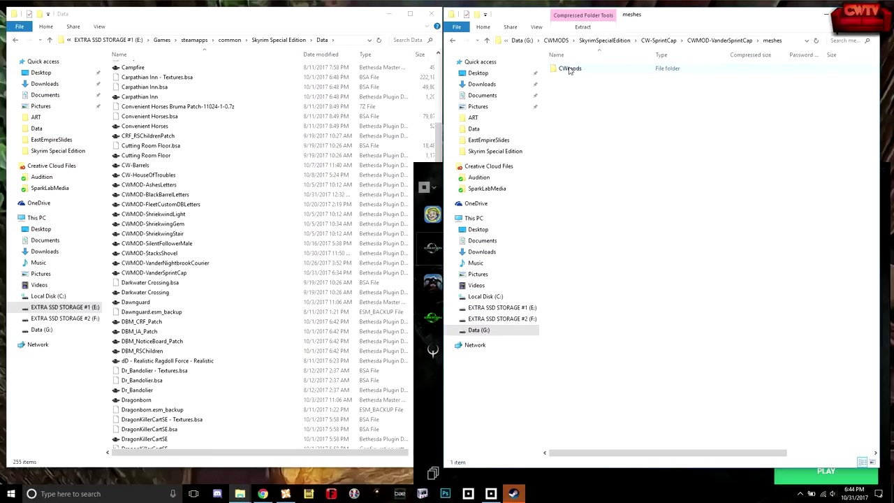
pyautogui.click(453, 40)
pyautogui.doubleClick(573, 79)
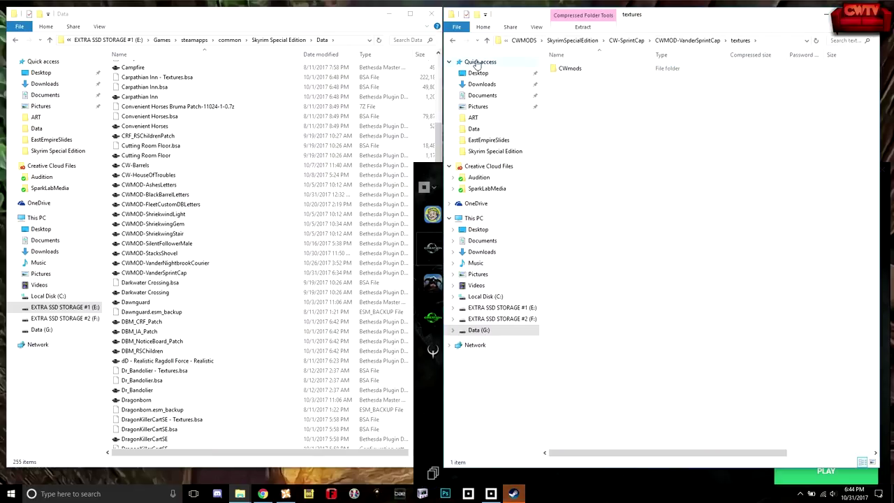
pyautogui.click(453, 40)
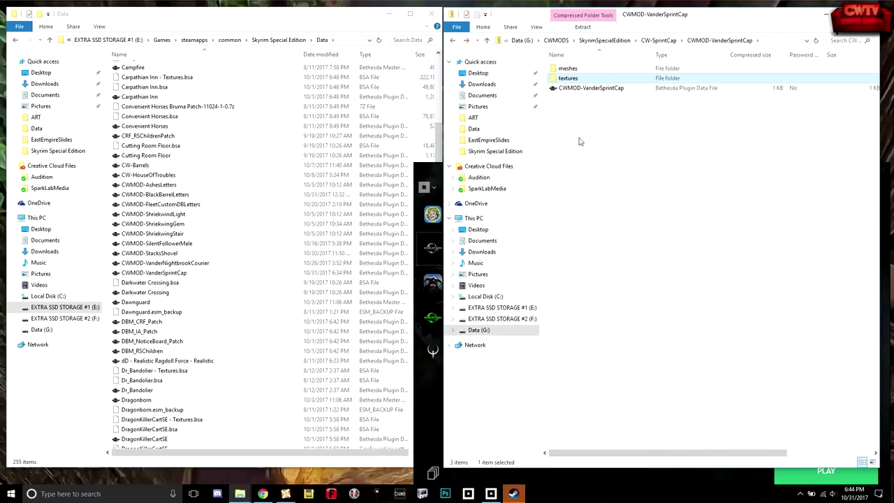
pyautogui.click(452, 41)
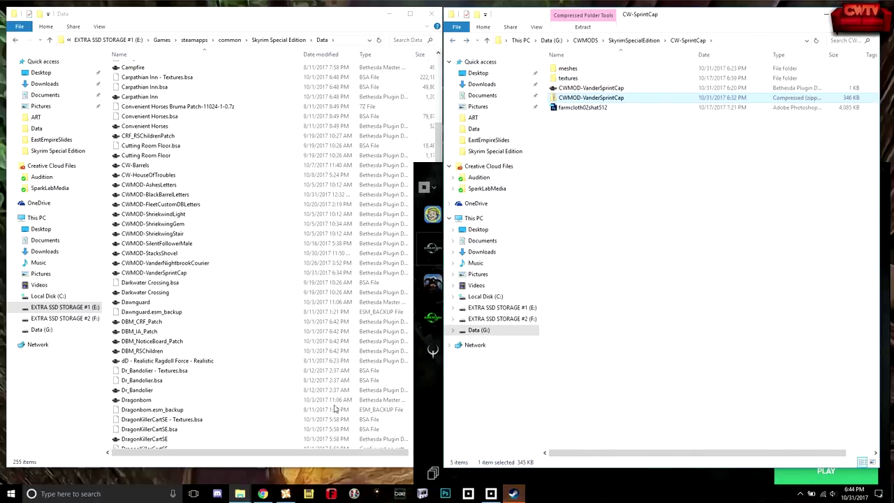
# Switch to Nexus Mod Manager, deactivate the CWMOD-VanderSprintCap mod, and uninstall and delete it.
pyautogui.click(286, 494)
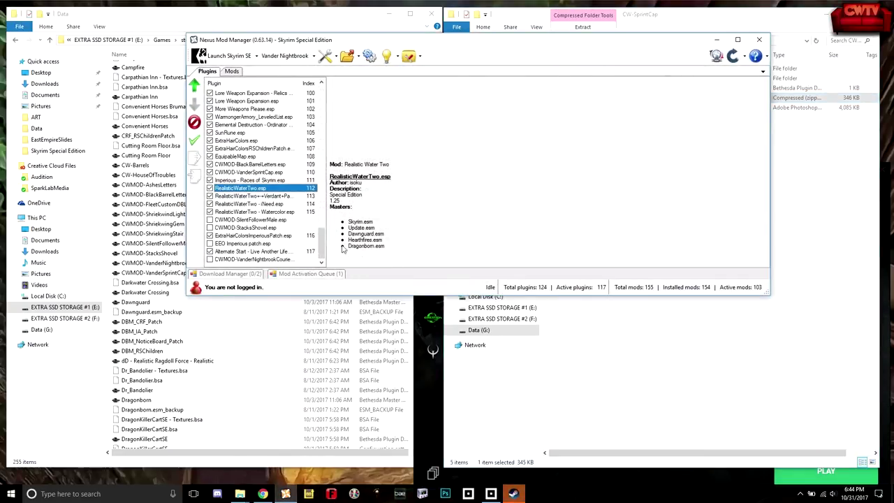
pyautogui.click(232, 71)
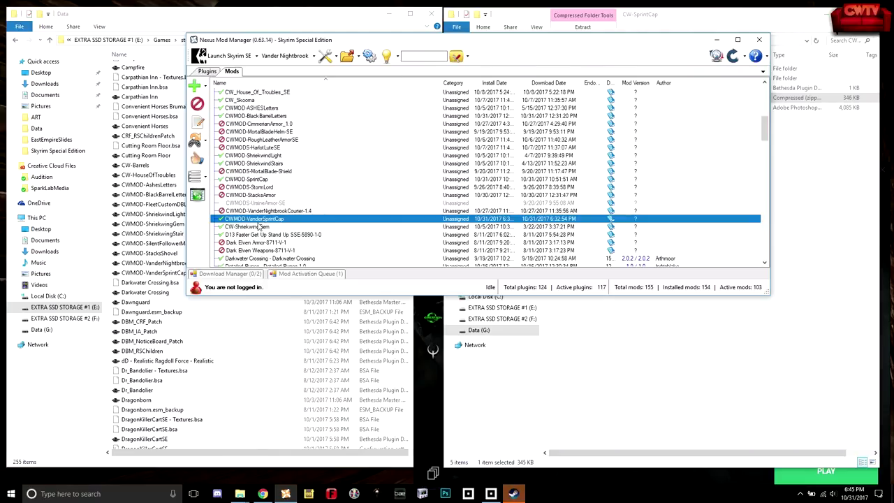
pyautogui.scroll(-1, 264, 228)
pyautogui.scroll(1, 265, 228)
pyautogui.click(198, 105)
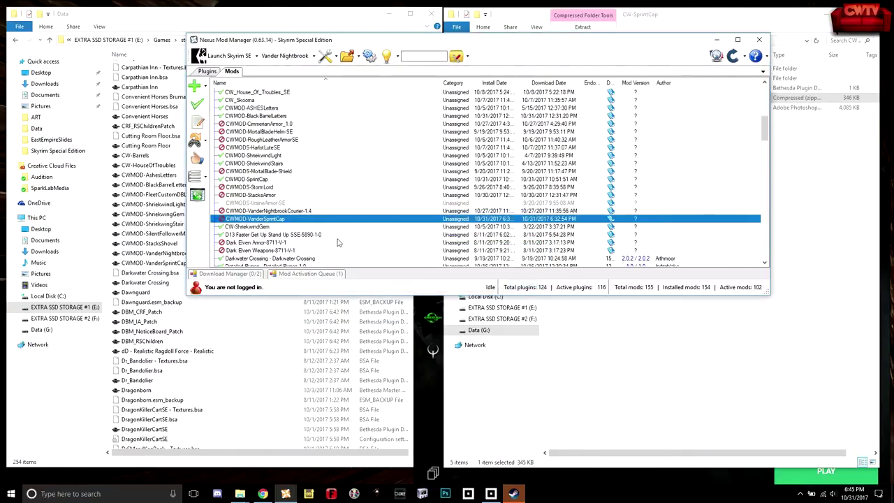
pyautogui.rightClick(258, 221)
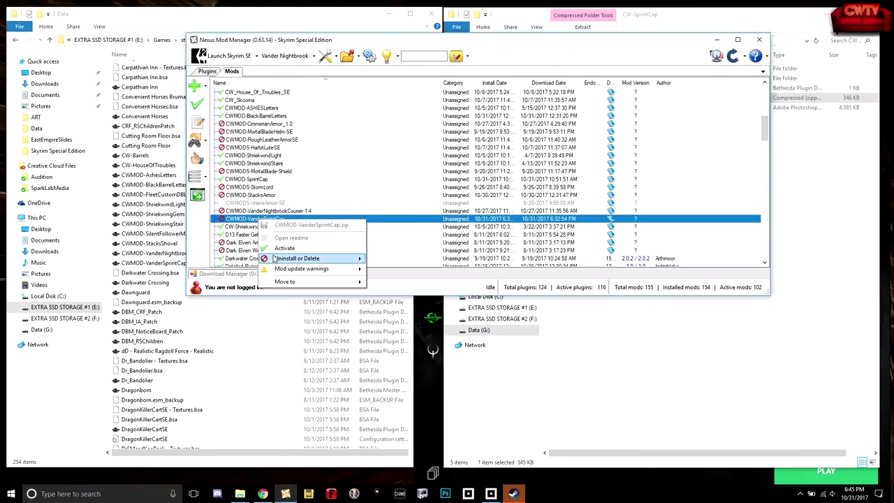
pyautogui.moveTo(300, 259)
pyautogui.click(405, 282)
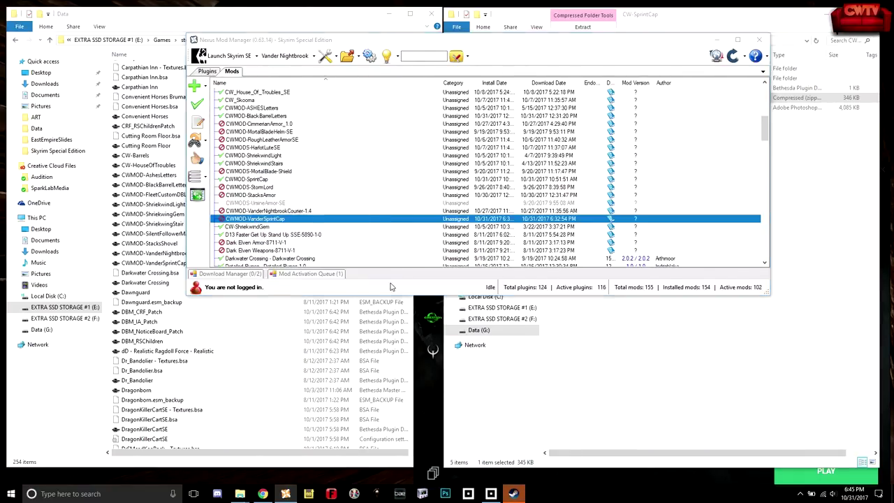
pyautogui.click(543, 286)
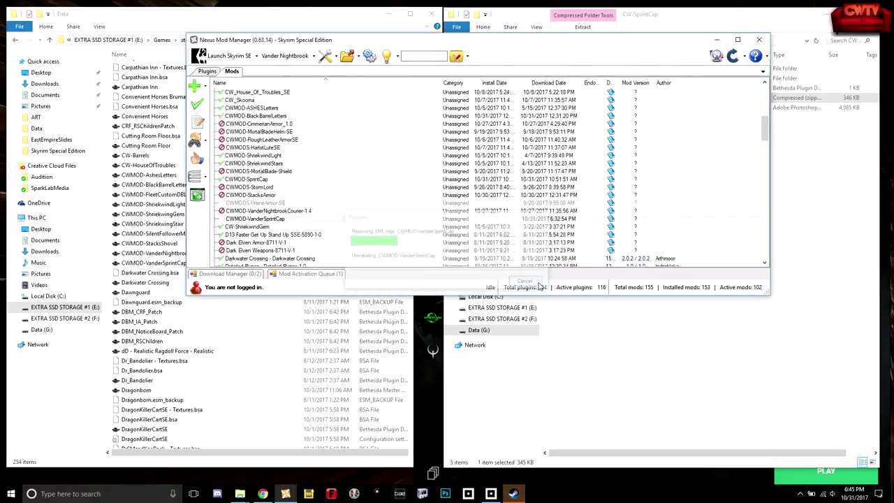
# Add the repackaged CWMOD-VanderSprintCap zip from CW-SprintCap as a mod and install it normally, declining the upgrade.
pyautogui.click(195, 85)
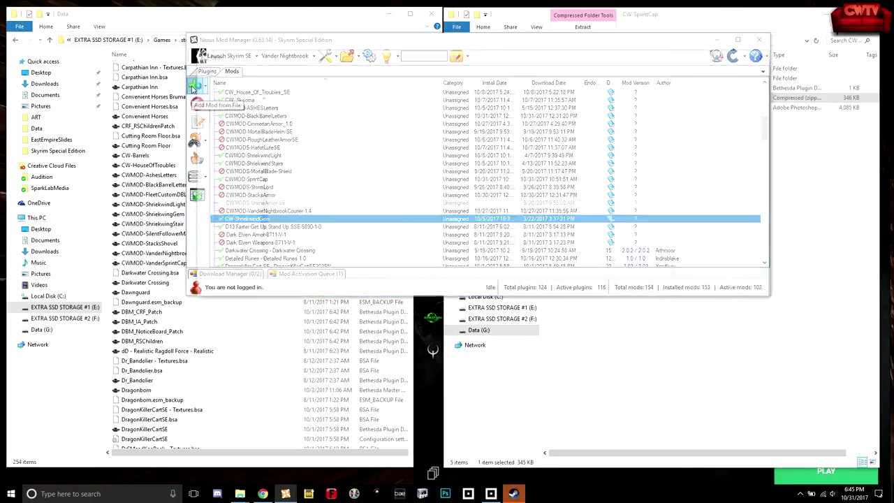
pyautogui.click(377, 143)
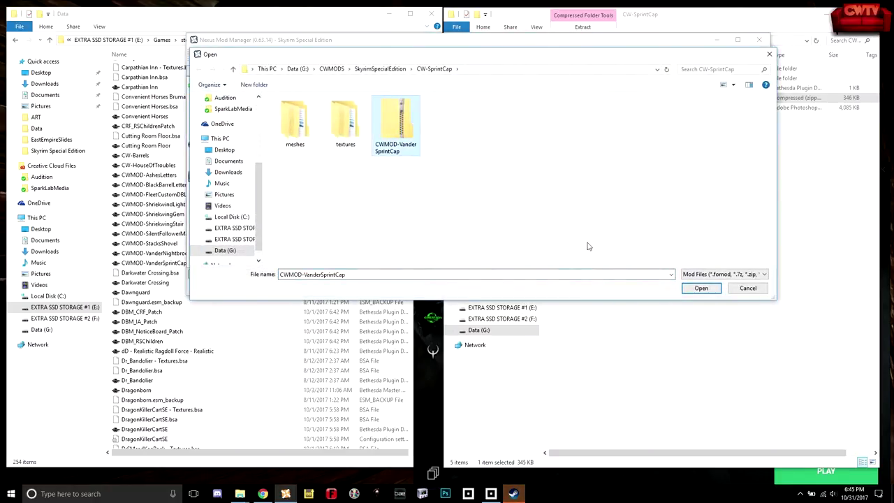
pyautogui.click(702, 288)
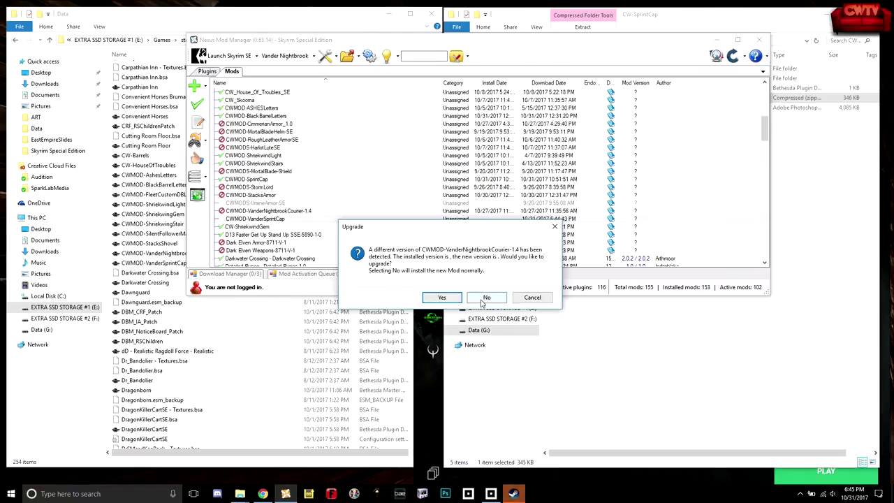
pyautogui.click(486, 298)
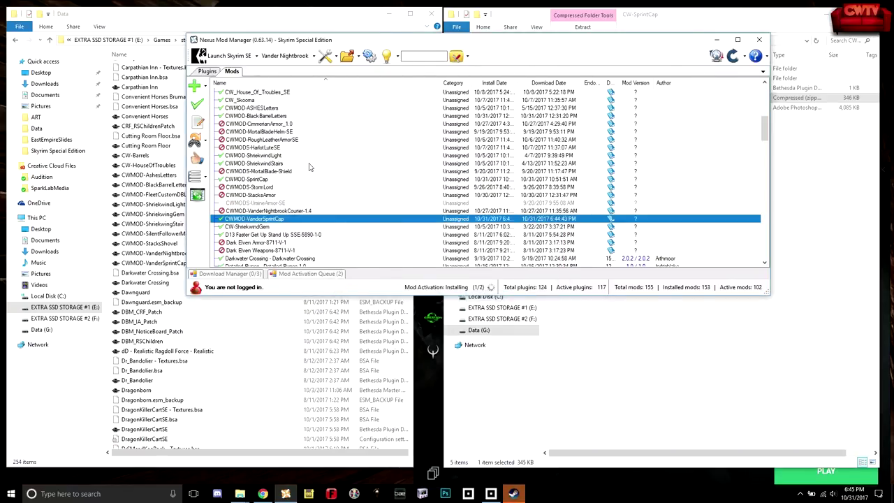
# Move the CWMOD-VanderSprintCap.esp plugin up the load order to index 110, directly below CWMOD-BlackBarrelLetters.esp.
pyautogui.click(206, 71)
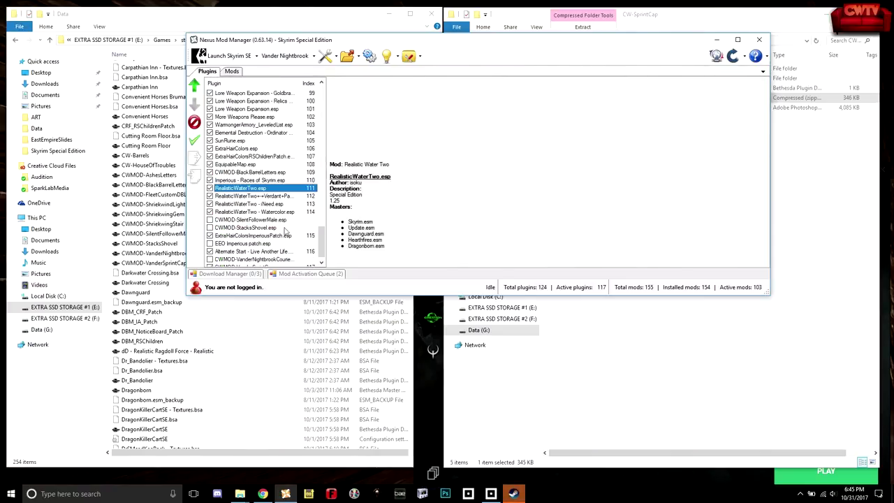
pyautogui.scroll(-1, 319, 246)
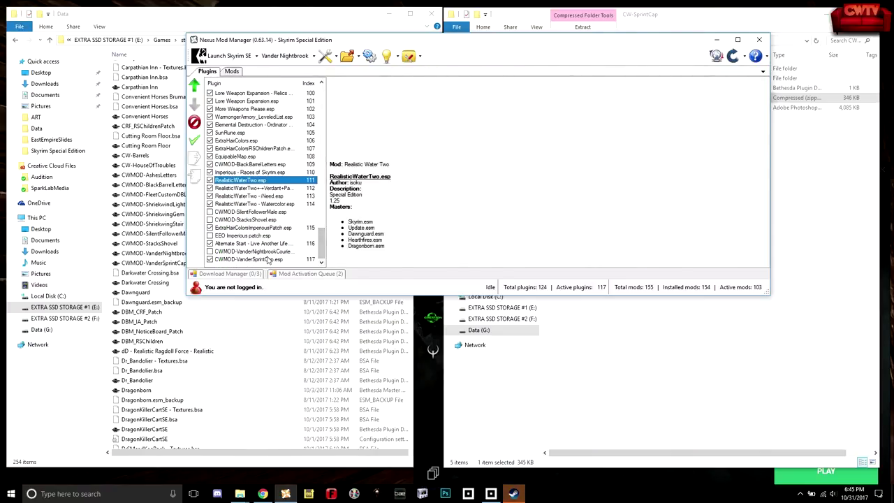
pyautogui.click(262, 259)
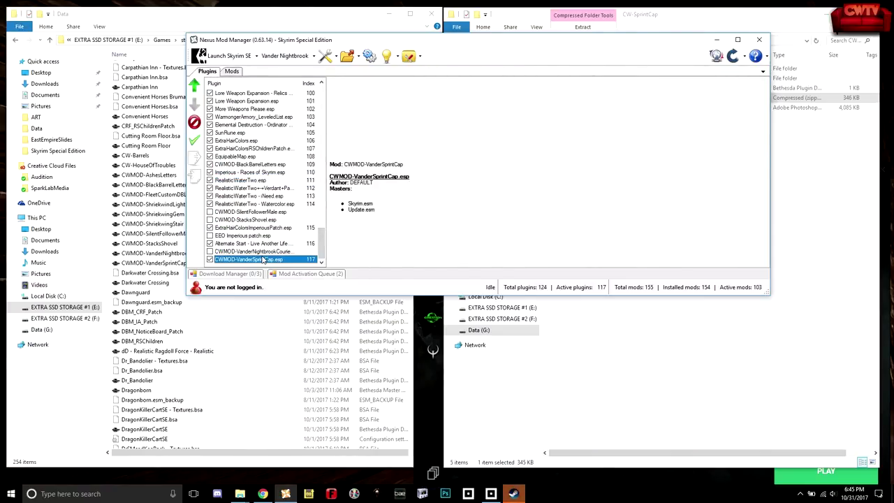
pyautogui.click(194, 85)
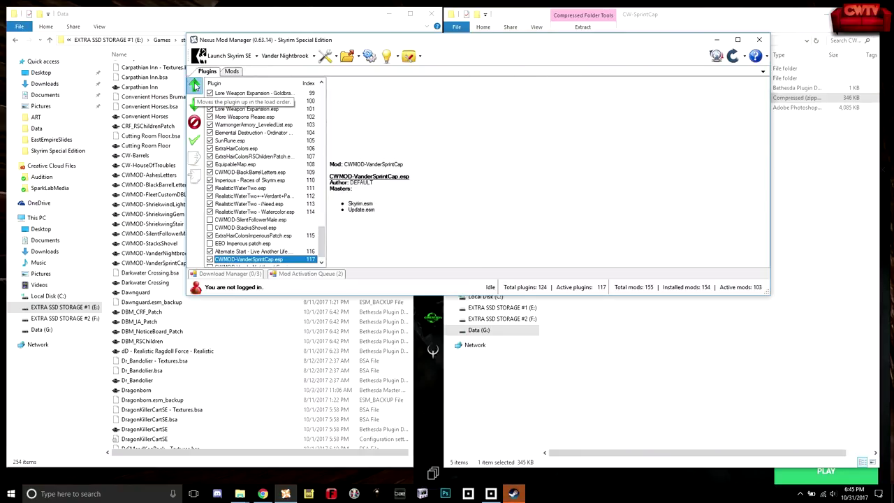
pyautogui.click(195, 85)
pyautogui.click(194, 84)
pyautogui.click(194, 85)
pyautogui.click(194, 85)
pyautogui.click(195, 85)
pyautogui.click(194, 85)
pyautogui.click(194, 84)
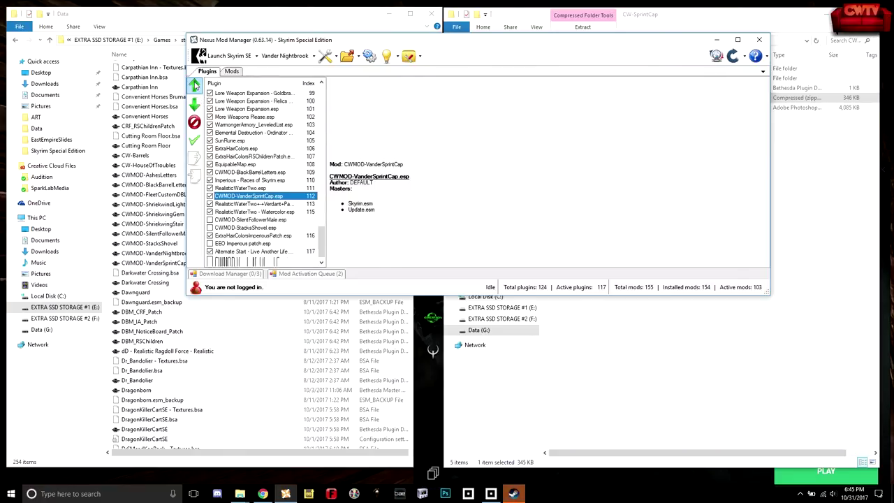
pyautogui.click(195, 84)
pyautogui.click(195, 84)
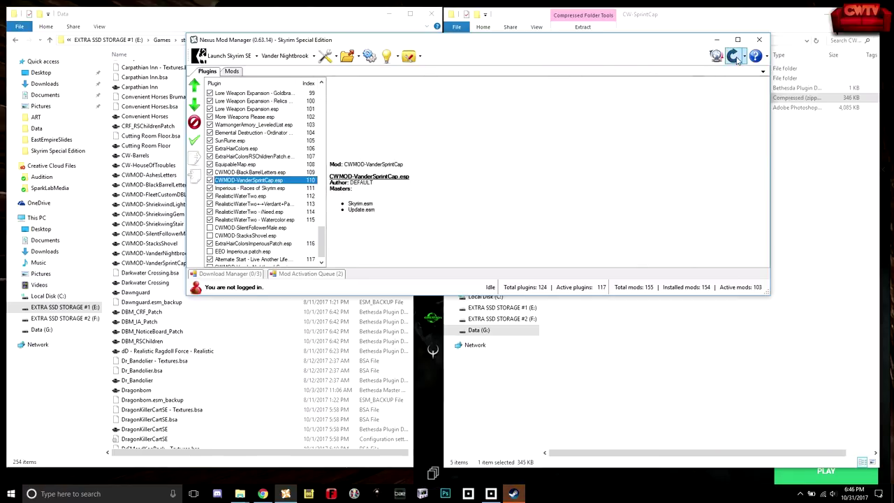
# Close Nexus Mod Manager and launch Creation Kit: Skyrim from the Bethesda.net Launcher.
pyautogui.click(761, 39)
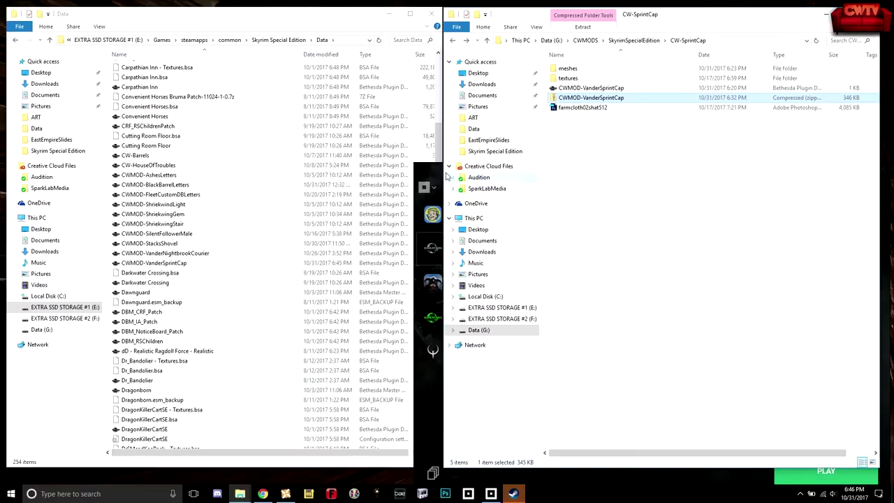
pyautogui.click(420, 383)
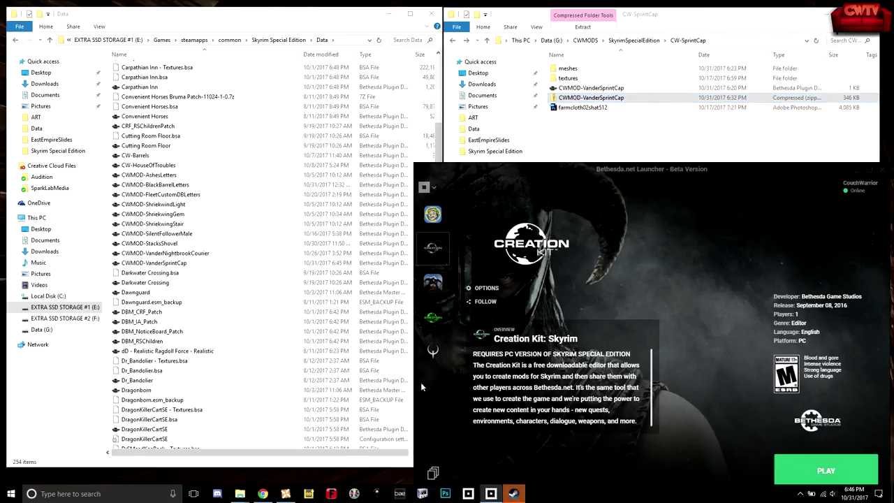
pyautogui.click(815, 473)
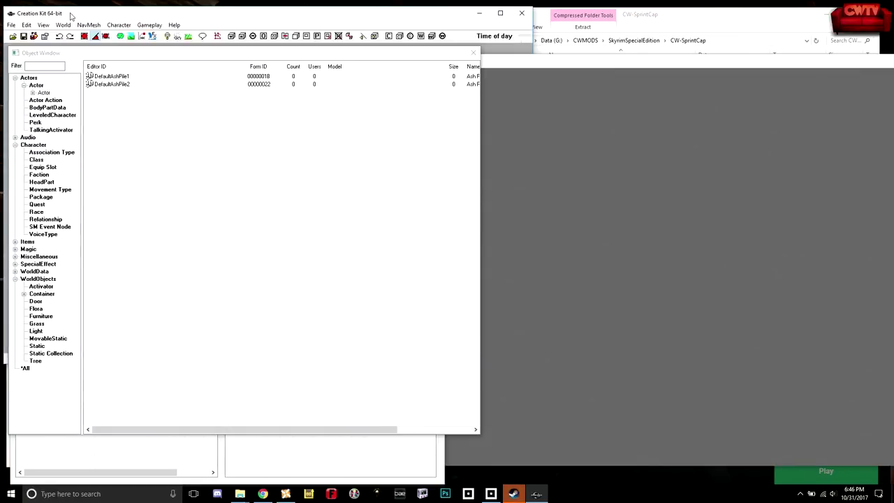
# Load the Skyrim.esm and Update.esm masters with CWMOD-VanderSprintCap set as the active file, answering yes to all warnings.
pyautogui.click(11, 25)
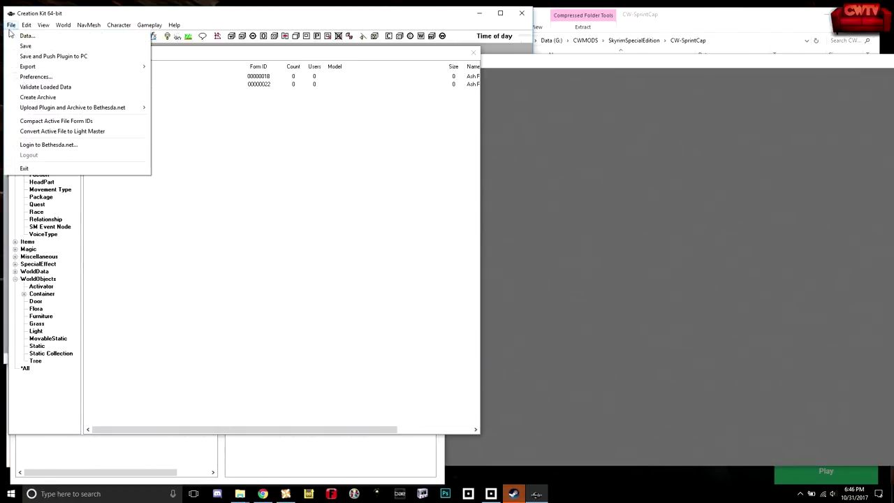
pyautogui.click(22, 36)
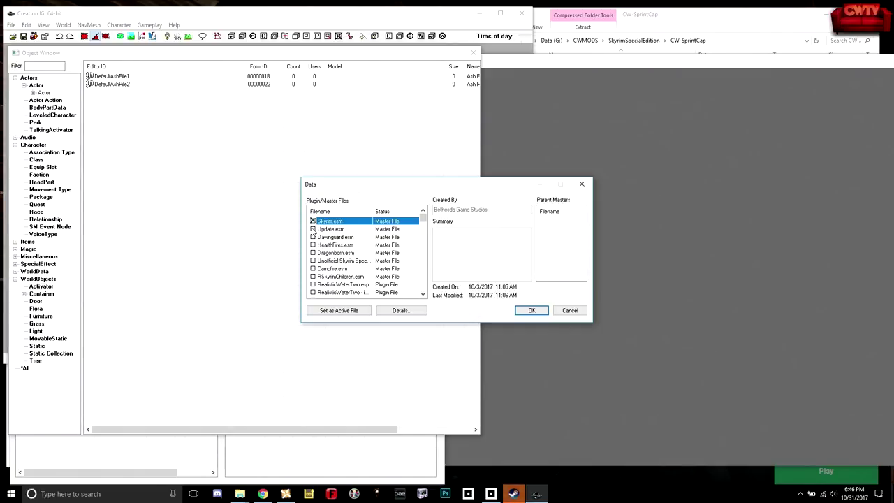
pyautogui.doubleClick(314, 230)
pyautogui.moveTo(424, 222); pyautogui.dragTo(424, 288)
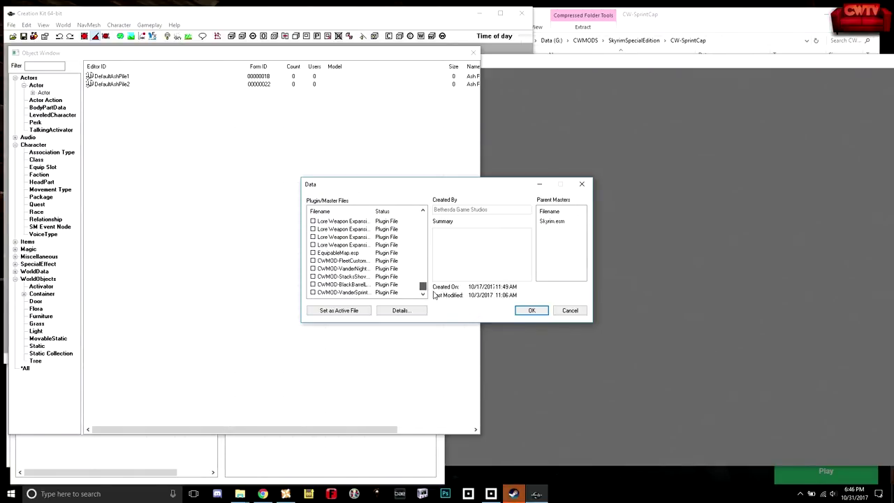
pyautogui.doubleClick(313, 293)
pyautogui.click(331, 312)
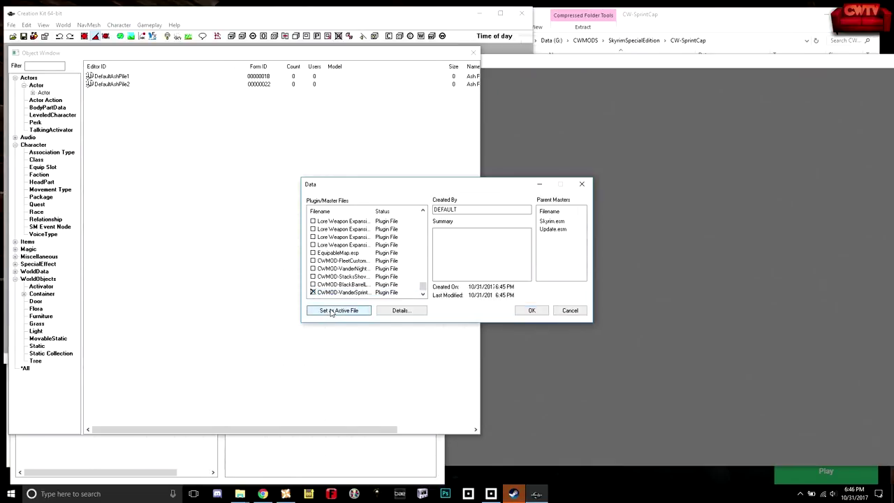
pyautogui.click(531, 311)
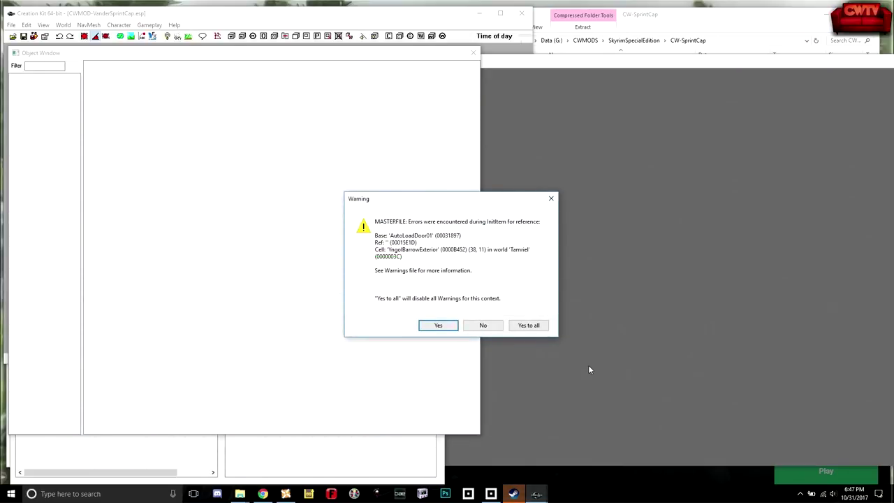
pyautogui.click(528, 325)
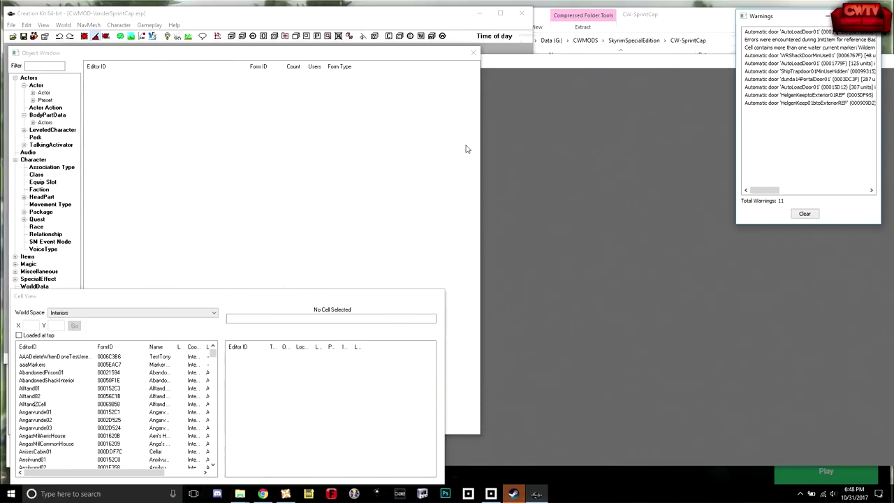
# Filter the Object Window by cwmod and open the CWMODSprintCapAA armor addon for editing.
pyautogui.click(70, 59)
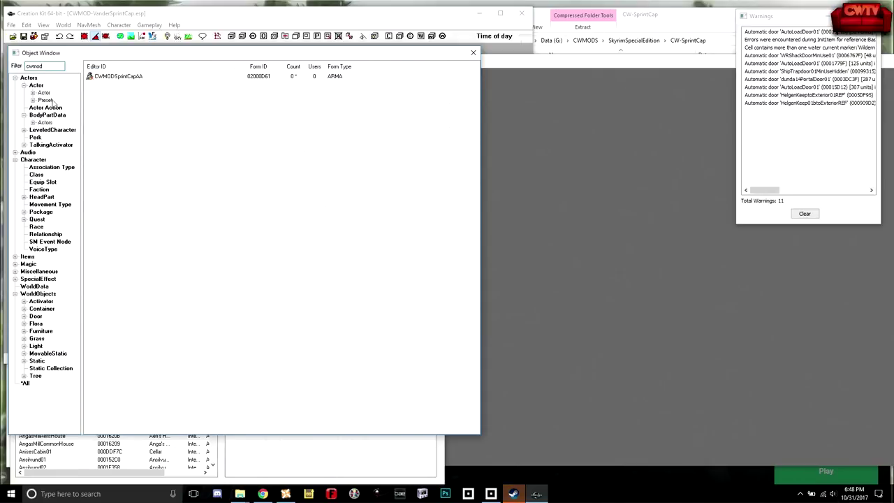
pyautogui.doubleClick(109, 77)
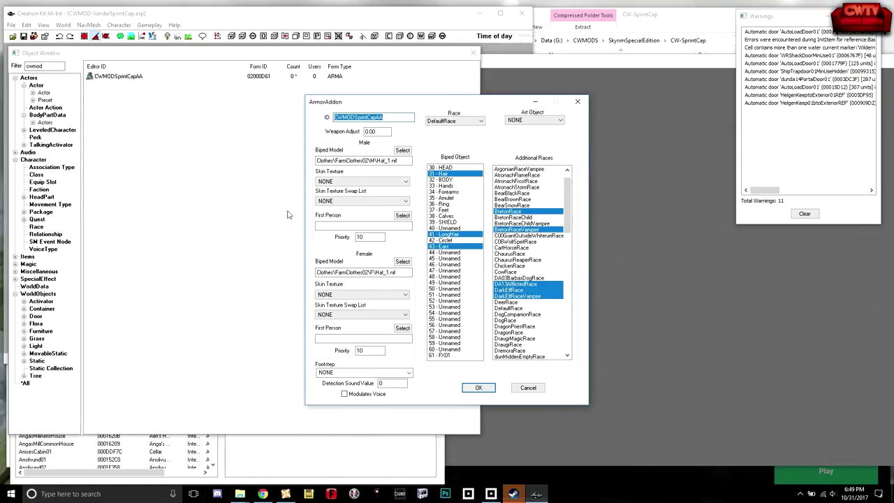
# Set the armor addon's male biped model to CWmods\clothes\farmclothes02\m\hat_1.nif and rotate its preview to check the cap.
pyautogui.click(404, 151)
pyautogui.moveTo(519, 225); pyautogui.dragTo(385, 240)
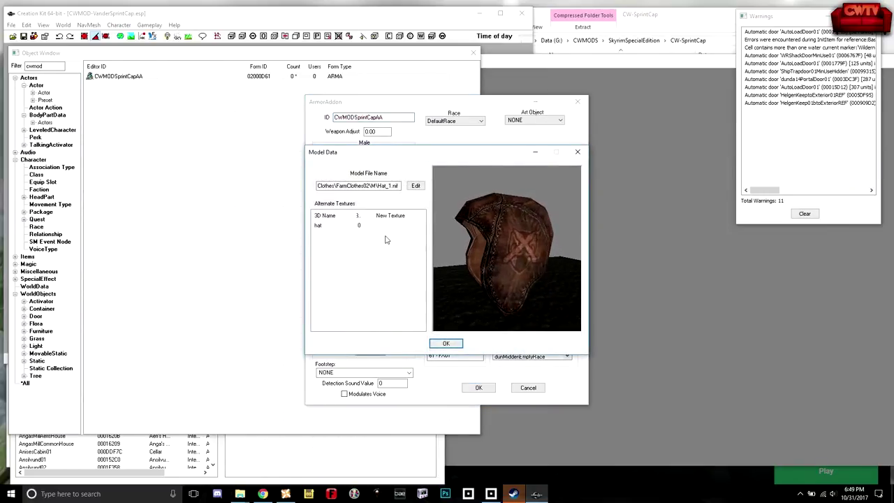
pyautogui.click(416, 186)
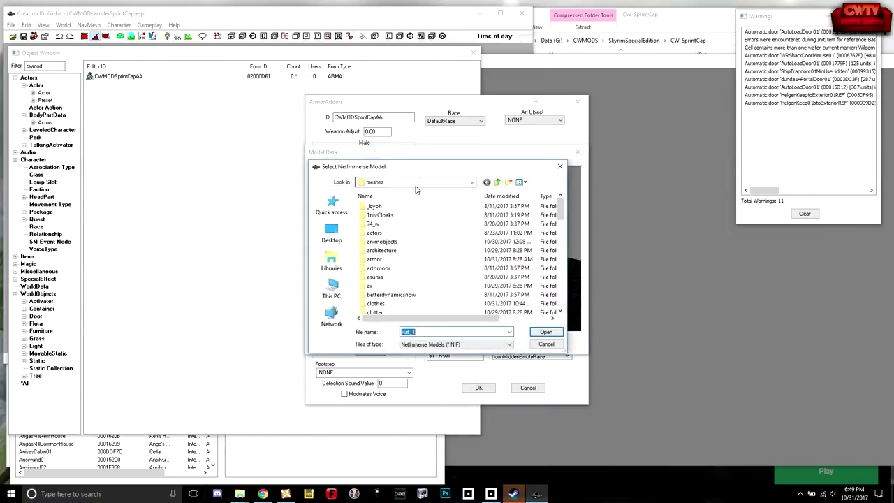
pyautogui.scroll(-3, 416, 211)
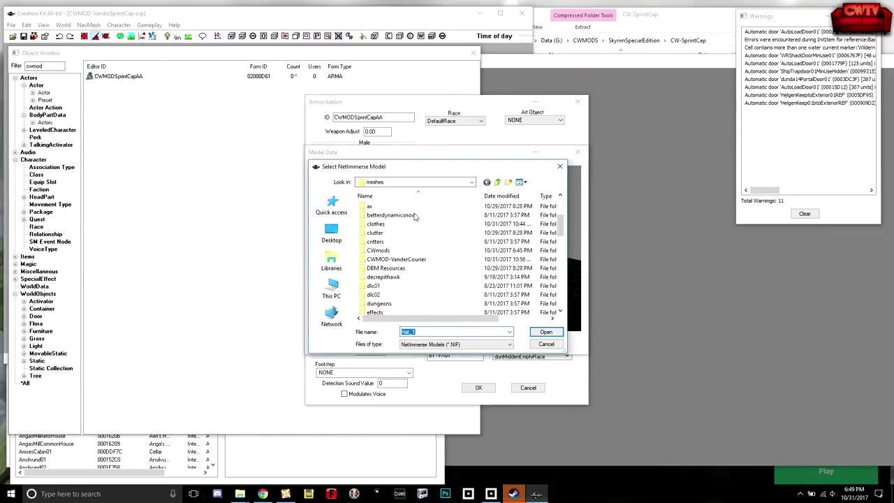
pyautogui.doubleClick(380, 250)
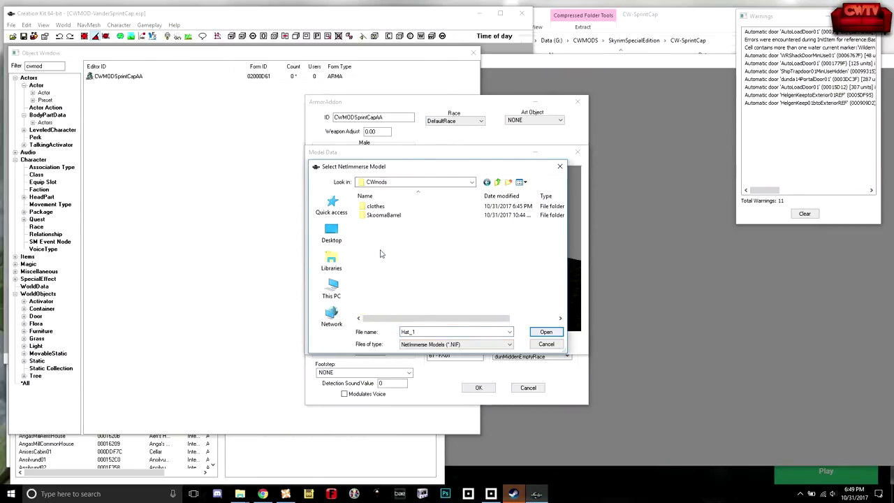
pyautogui.doubleClick(377, 208)
pyautogui.doubleClick(381, 208)
pyautogui.doubleClick(380, 207)
pyautogui.click(380, 207)
pyautogui.click(547, 332)
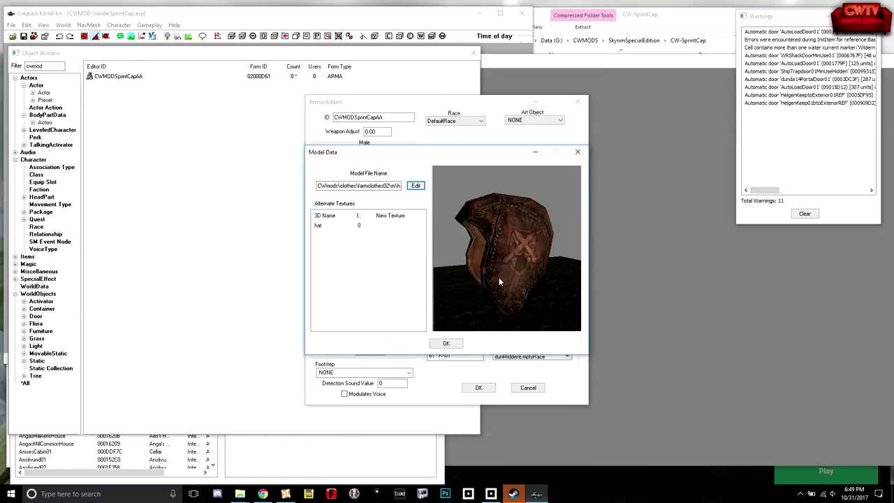
pyautogui.moveTo(503, 258)
pyautogui.mouseDown()
pyautogui.moveTo(533, 257)
pyautogui.moveTo(456, 269)
pyautogui.moveTo(502, 262)
pyautogui.moveTo(491, 223)
pyautogui.moveTo(519, 278)
pyautogui.moveTo(487, 253)
pyautogui.mouseUp()
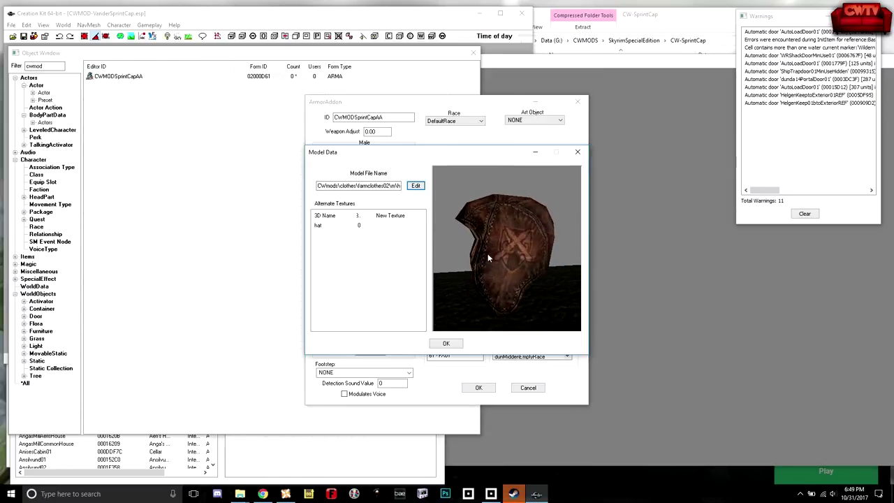
pyautogui.click(446, 344)
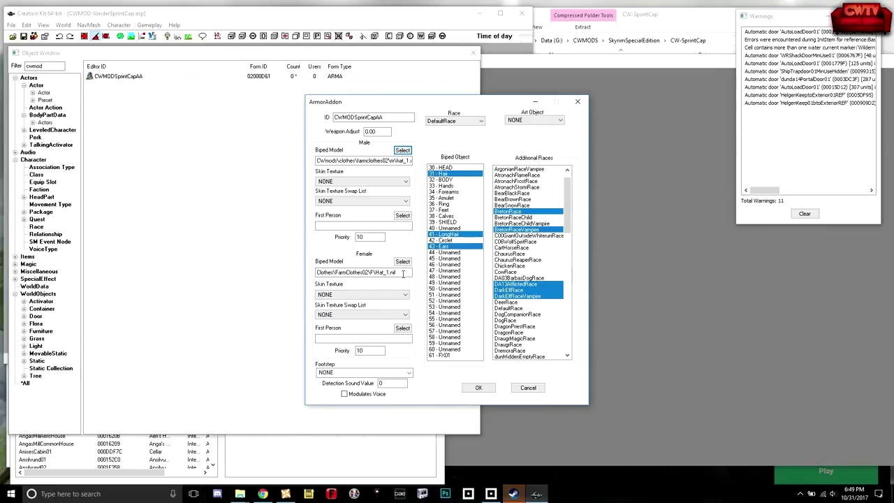
# Check the female biped model of the armor addon, keeping its current file, and save the addon.
pyautogui.click(403, 261)
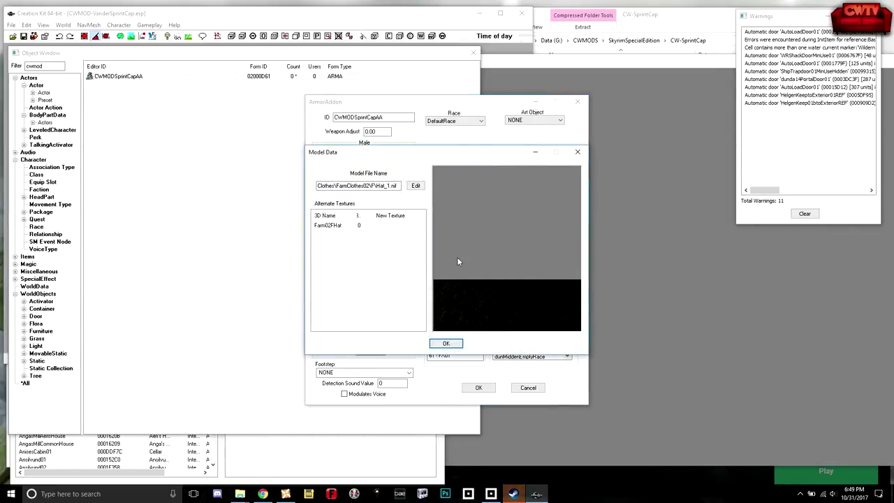
pyautogui.click(577, 151)
pyautogui.moveTo(410, 272); pyautogui.dragTo(315, 274)
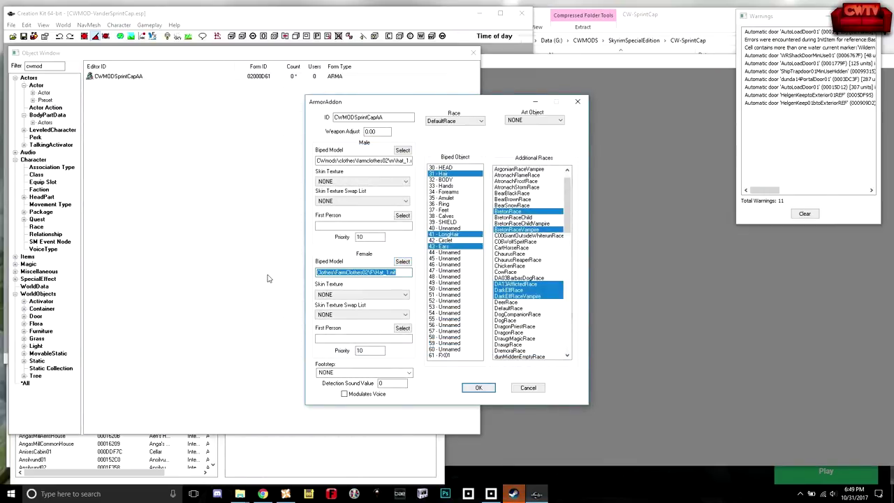
pyautogui.click(403, 262)
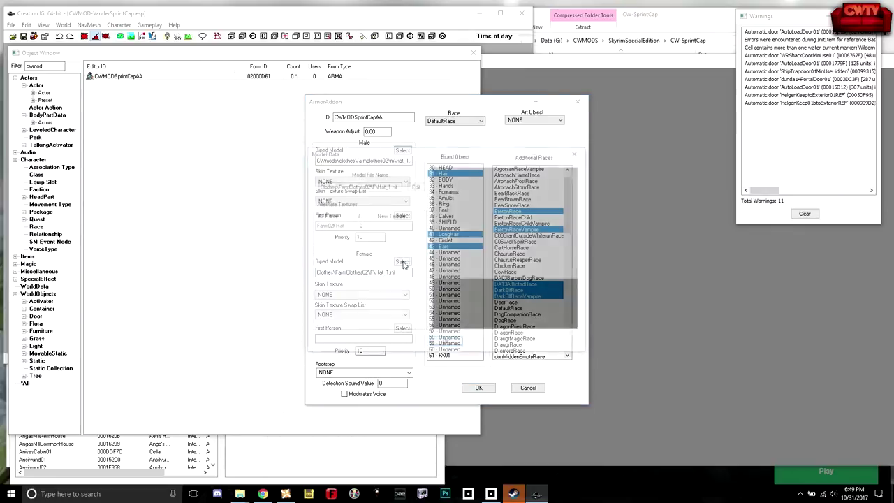
pyautogui.click(449, 344)
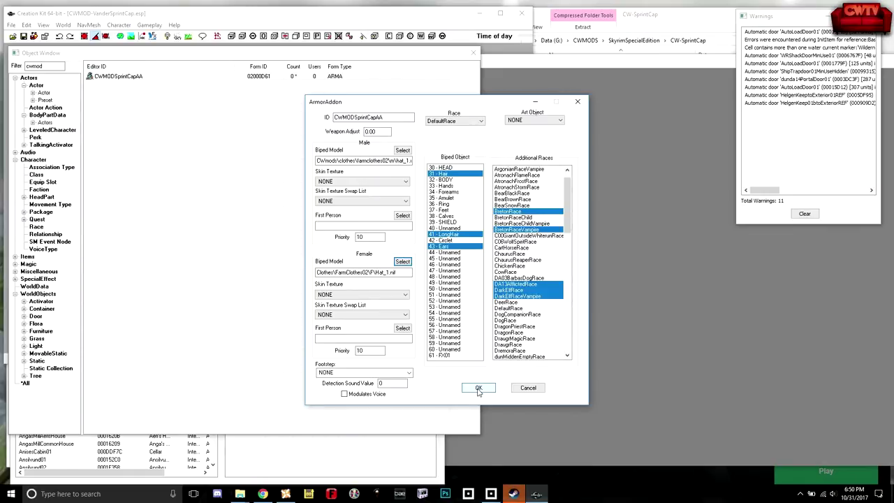
pyautogui.click(478, 389)
# Filter the Object Window by farm and inspect the ClothesFarmHat02 armor record.
pyautogui.doubleClick(56, 63)
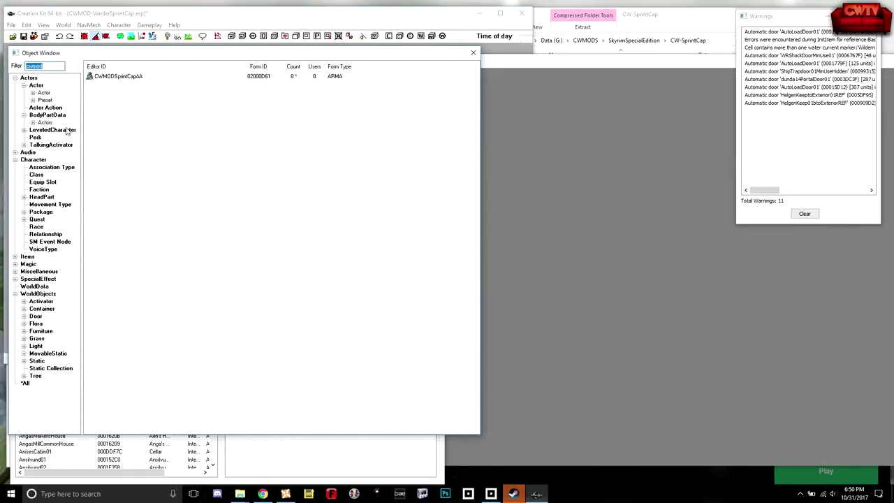
pyautogui.press('BackSpace')
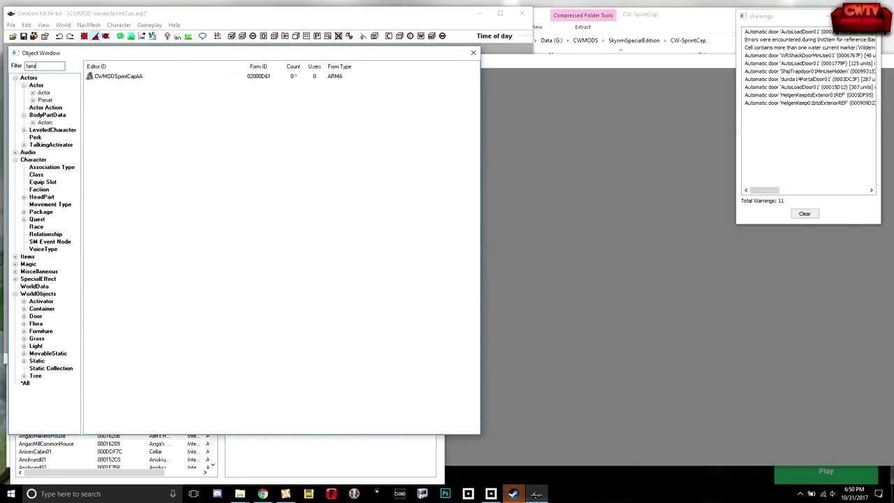
pyautogui.press('BackSpace')
pyautogui.press('BackSpace')
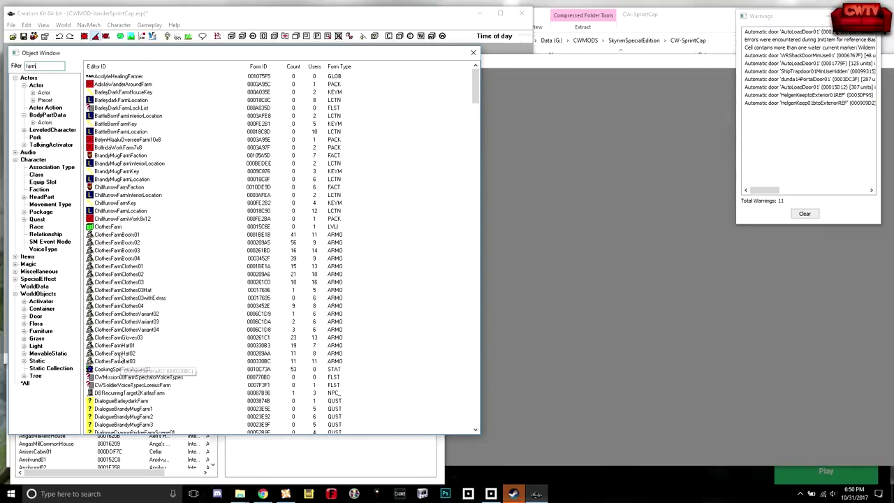
pyautogui.click(117, 355)
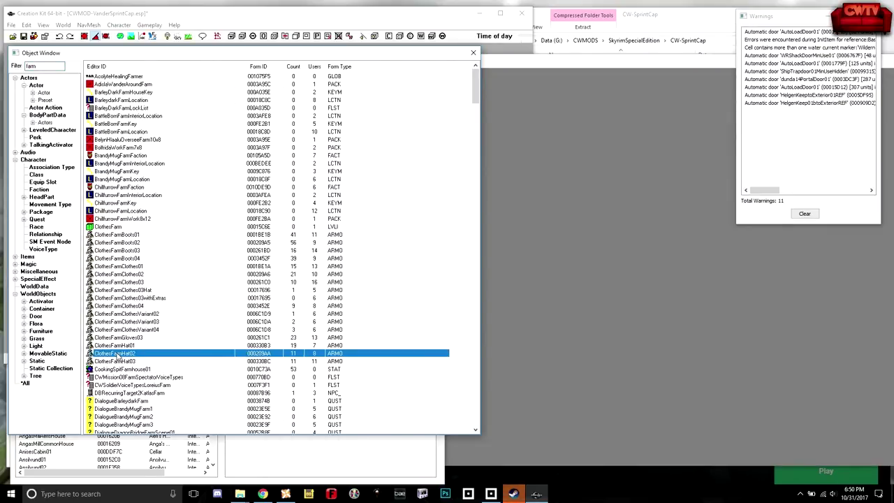
pyautogui.doubleClick(117, 355)
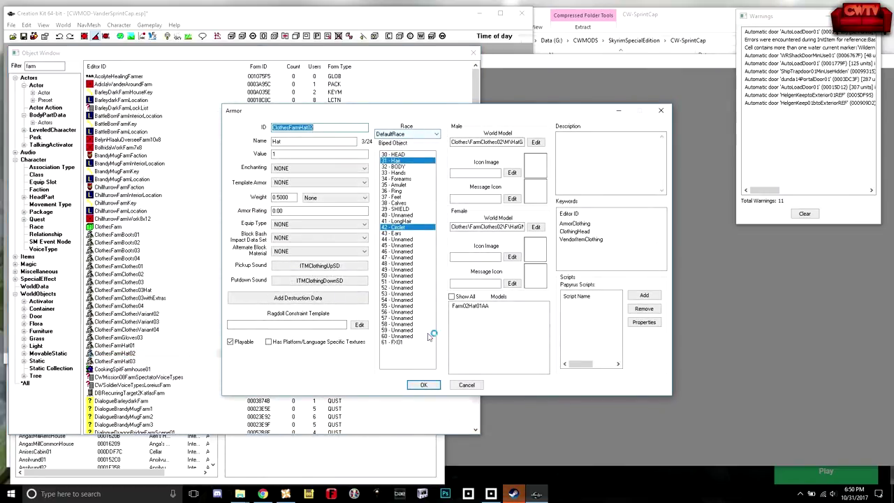
pyautogui.click(466, 385)
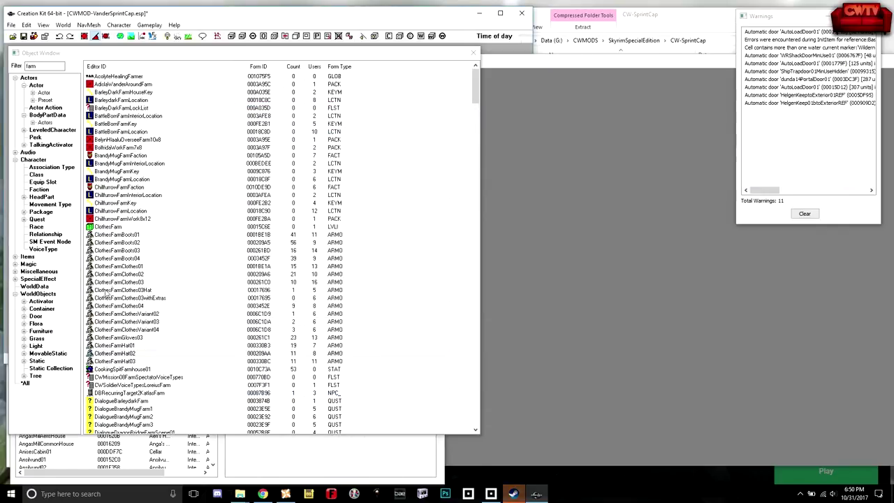
# Preview the male world model of ClothesFarmHat02 and close the record without saving changes.
pyautogui.click(123, 353)
pyautogui.doubleClick(141, 355)
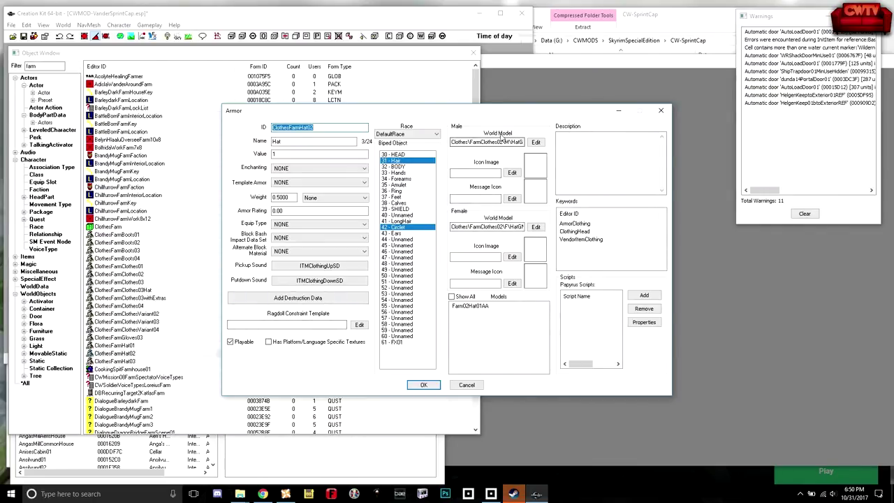
pyautogui.click(536, 143)
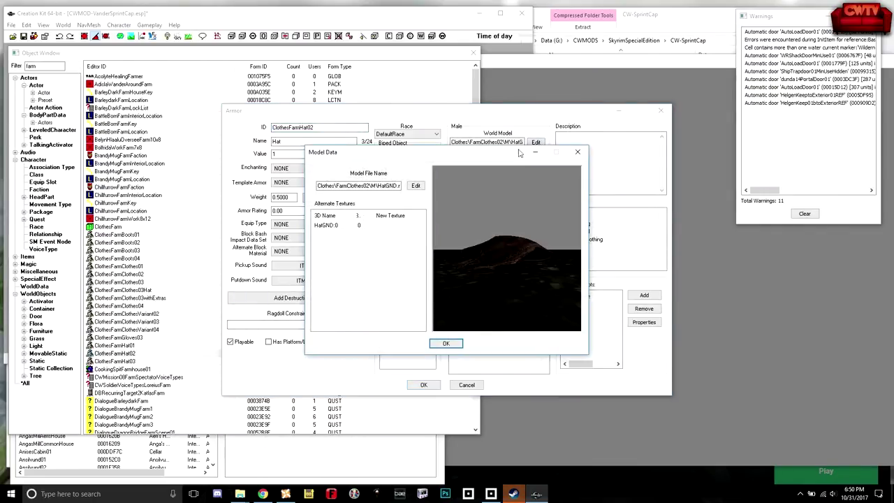
pyautogui.moveTo(490, 250); pyautogui.dragTo(481, 299)
pyautogui.click(447, 344)
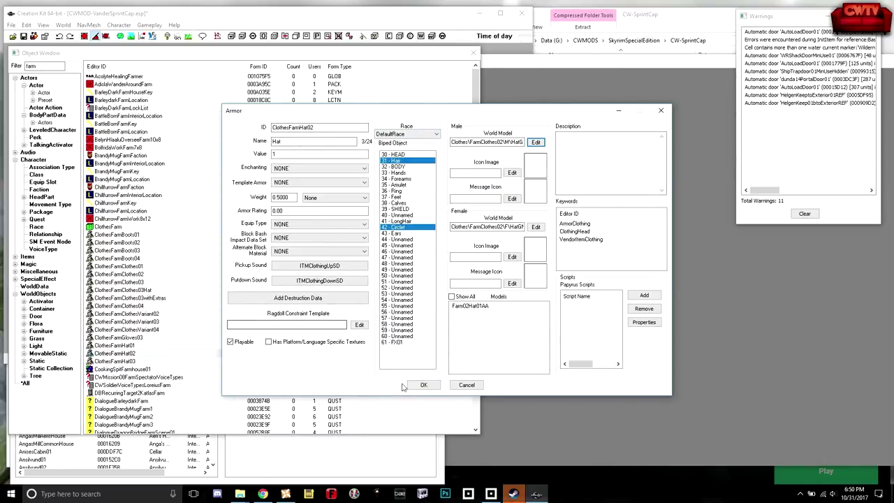
pyautogui.click(466, 386)
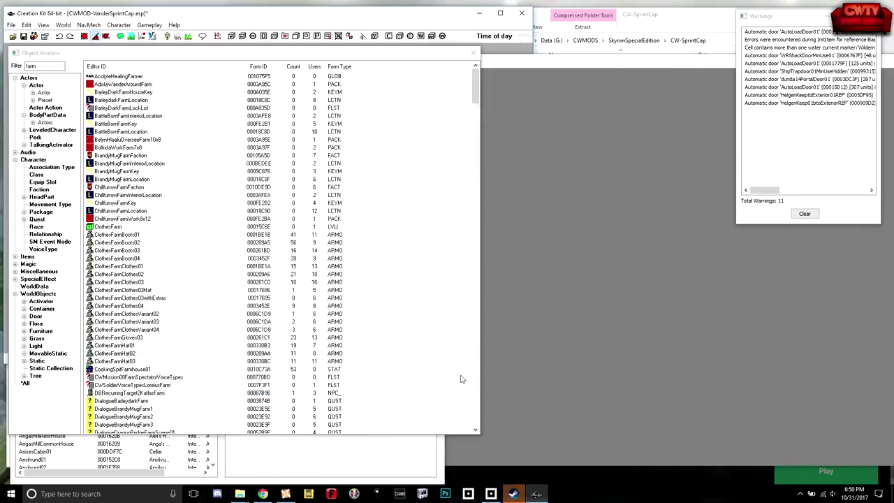
# Duplicate the ClothesFarmHat02 armor record.
pyautogui.click(122, 355)
pyautogui.rightClick(121, 355)
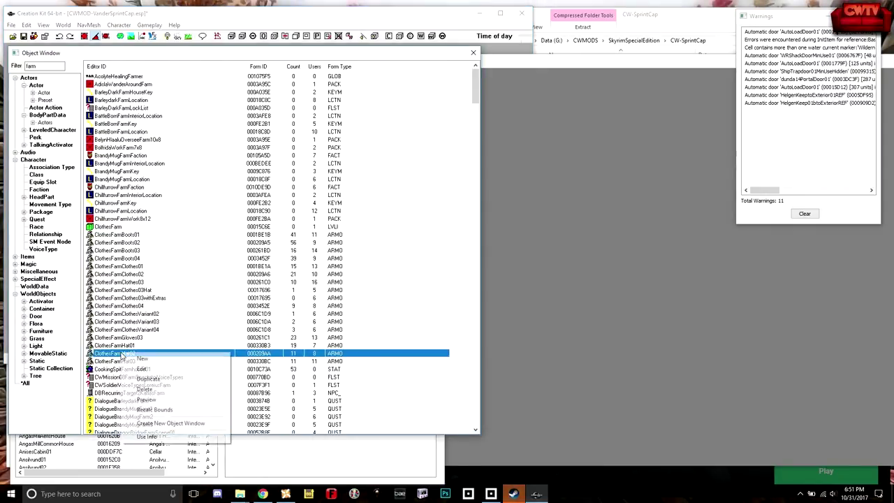
pyautogui.click(157, 381)
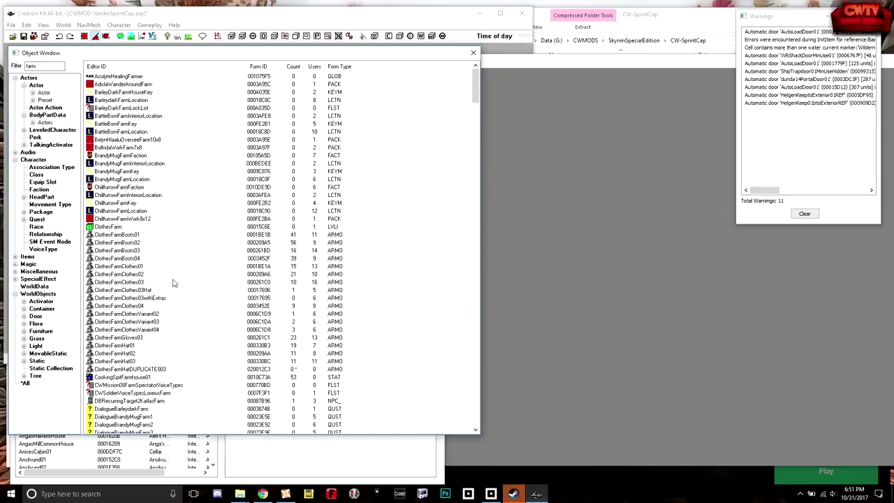
# Rename the duplicated hat record as CWMODSprintCap, renaming the existing object instead of creating a new one.
pyautogui.click(168, 371)
pyautogui.click(168, 371)
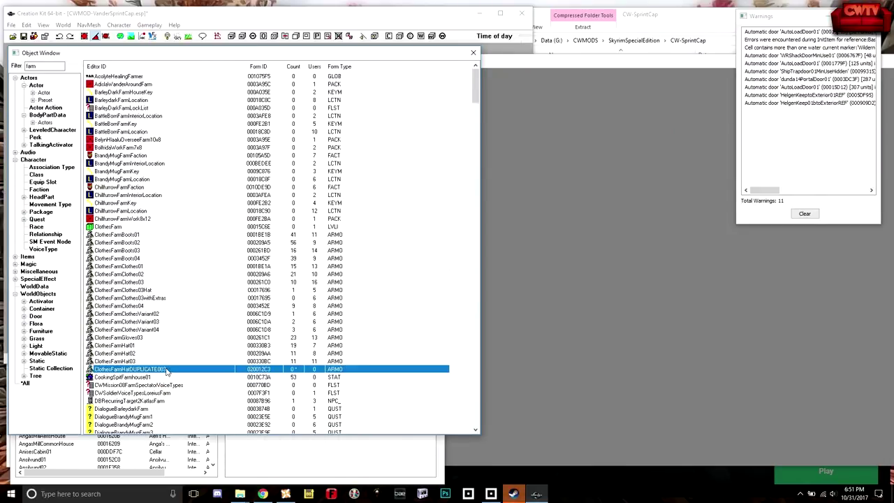
pyautogui.press('End')
pyautogui.press('BackSpace')
pyautogui.press('BackSpace')
pyautogui.press('BackSpace')
pyautogui.press('BackSpace')
pyautogui.press('BackSpace')
pyautogui.press('BackSpace')
pyautogui.press('BackSpace')
pyautogui.press('BackSpace')
pyautogui.press('BackSpace')
pyautogui.press('BackSpace')
pyautogui.press('BackSpace')
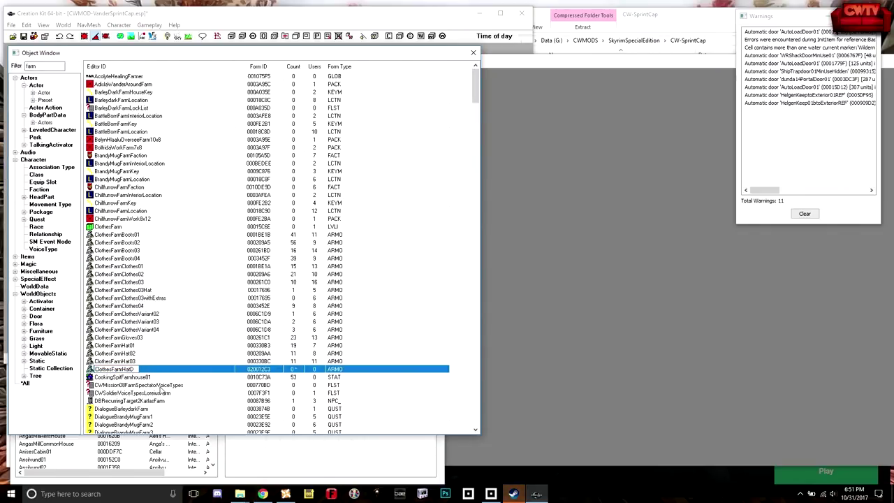
pyautogui.press('BackSpace')
pyautogui.press('BackSpace')
pyautogui.press('BackSpace')
pyautogui.press('BackSpace')
pyautogui.press('BackSpace')
pyautogui.press('BackSpace')
pyautogui.press('BackSpace')
pyautogui.press('BackSpace')
pyautogui.press('BackSpace')
pyautogui.press('BackSpace')
pyautogui.press('BackSpace')
pyautogui.press('BackSpace')
pyautogui.press('BackSpace')
pyautogui.press('BackSpace')
pyautogui.press('BackSpace')
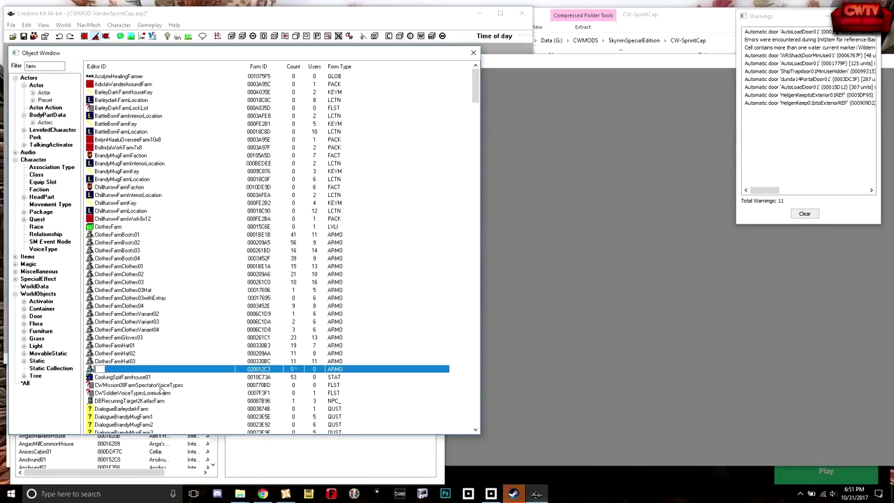
pyautogui.write('CWMOD')
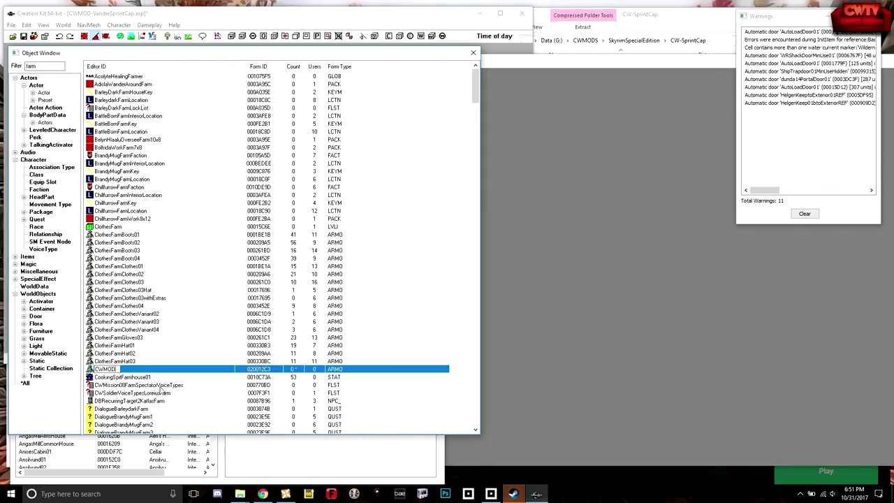
pyautogui.write('SprintCap')
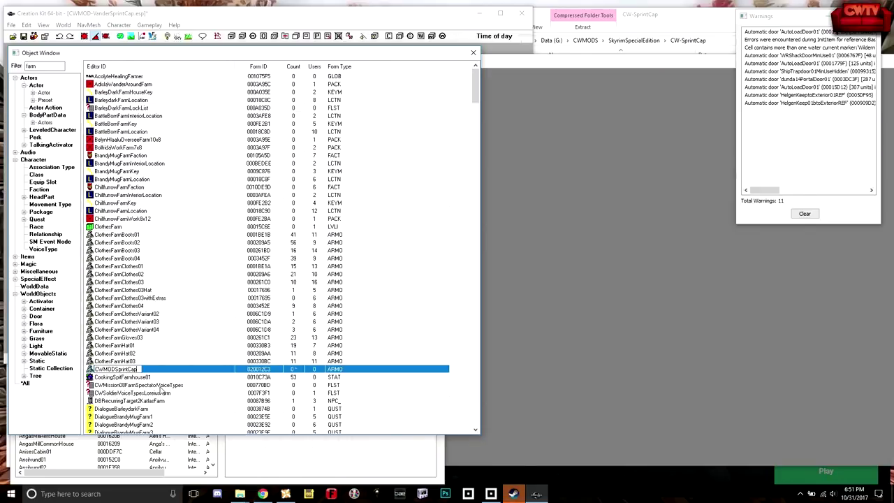
pyautogui.press('Return')
pyautogui.press('Tab')
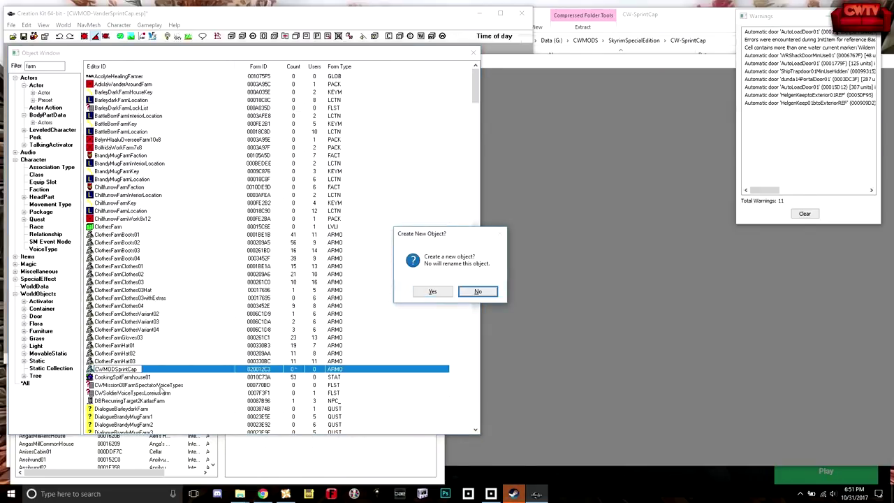
pyautogui.press('Return')
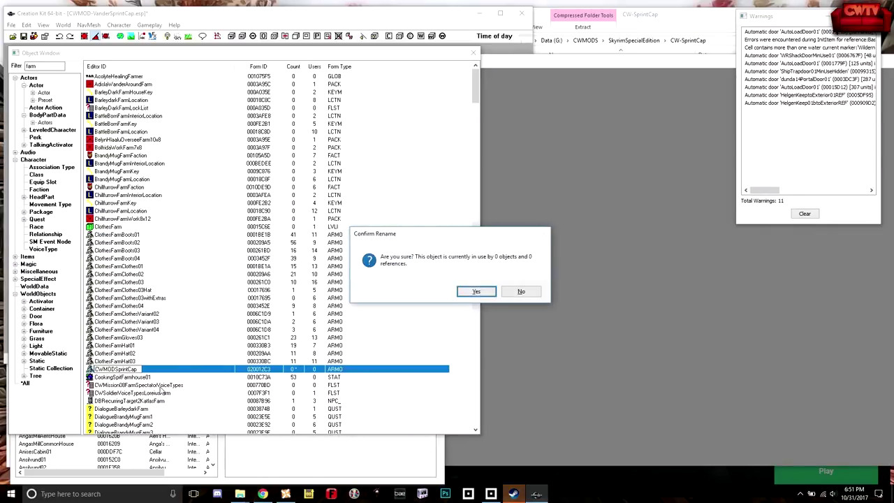
pyautogui.press('Return')
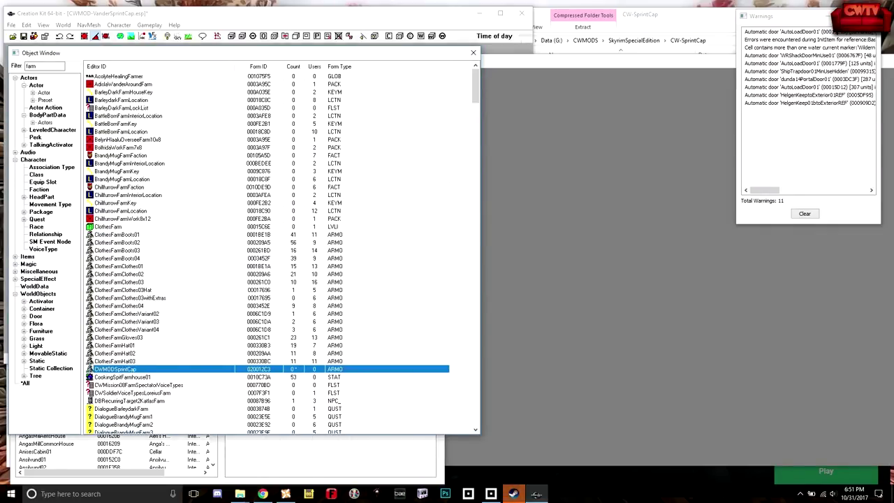
# Filter all objects by cwmod and open the CWMODSprintCap armor record for editing.
pyautogui.click(26, 383)
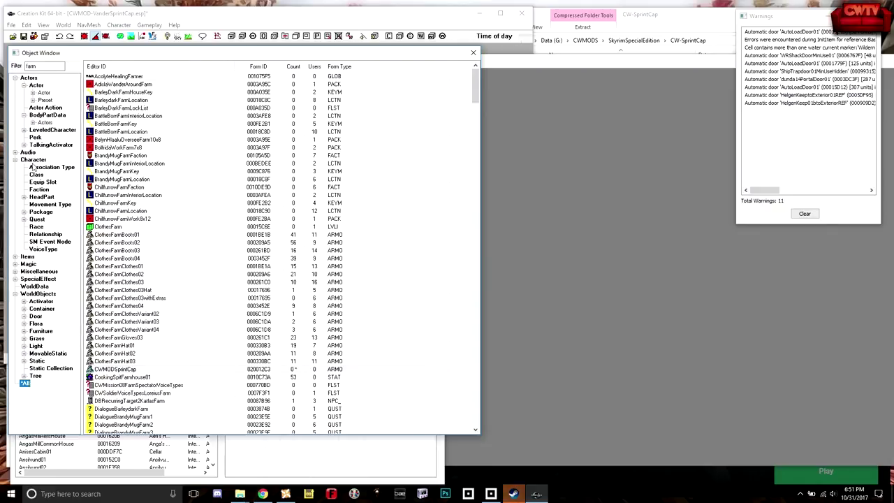
pyautogui.doubleClick(38, 66)
pyautogui.write('cwmod')
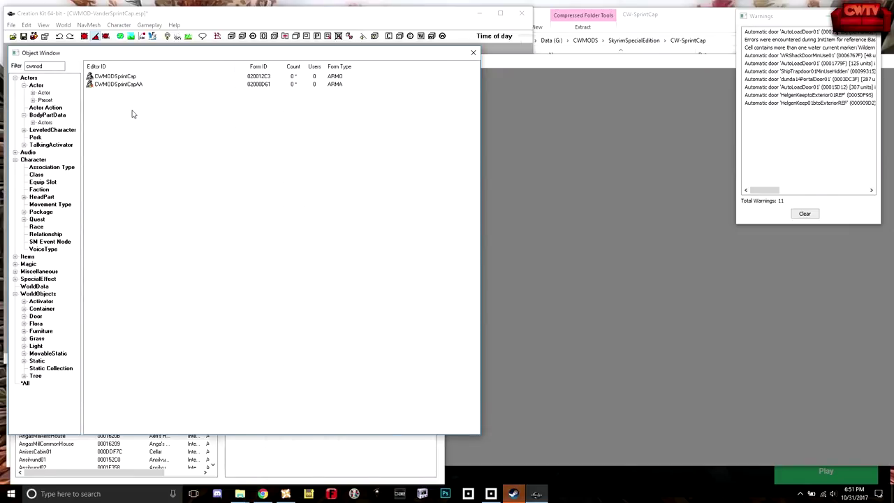
pyautogui.click(123, 77)
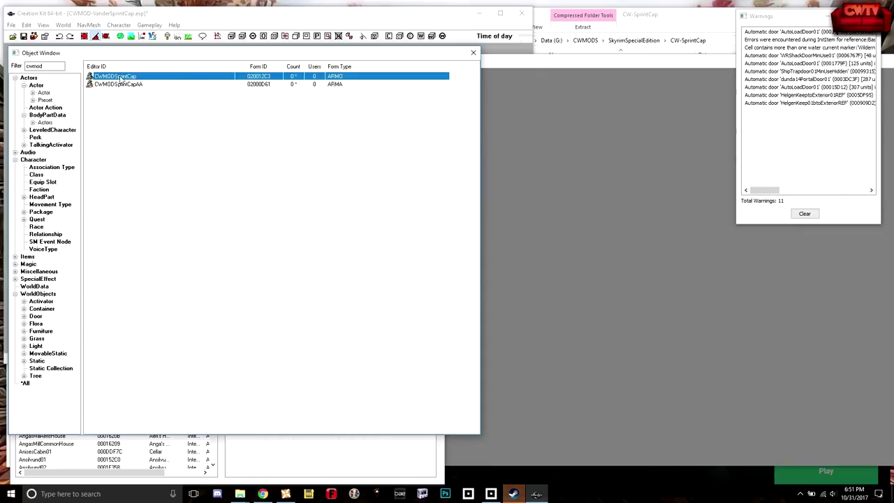
pyautogui.doubleClick(121, 77)
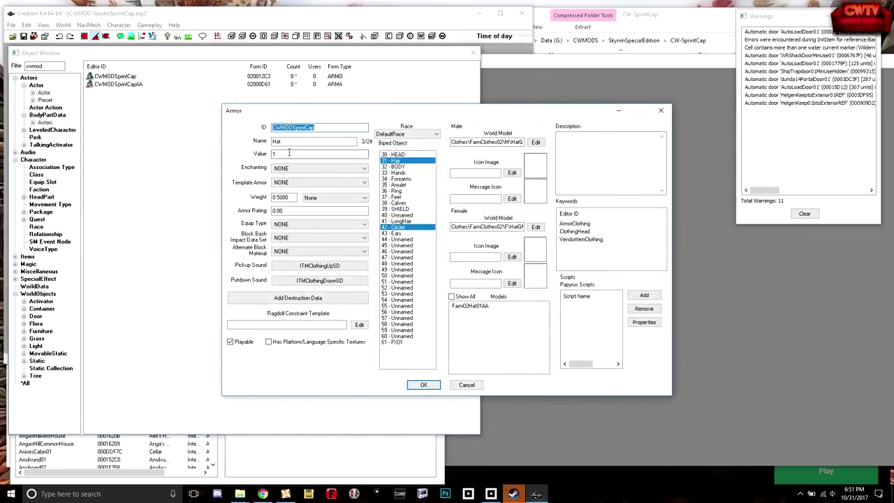
pyautogui.doubleClick(291, 140)
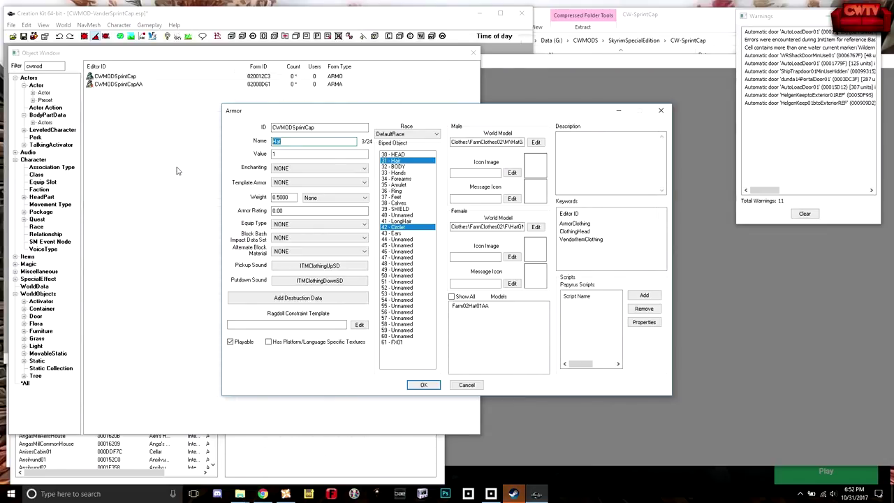
pyautogui.write('V')
pyautogui.write("ander's Sprint Cap")
pyautogui.click(299, 155)
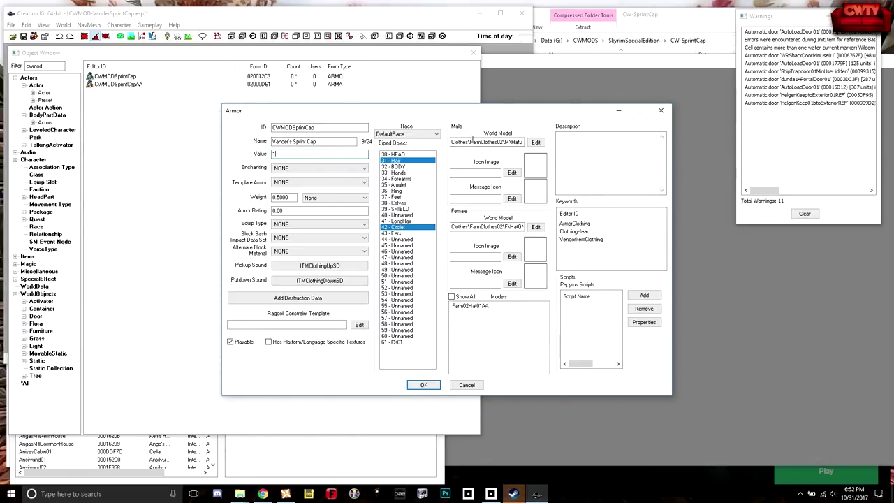
pyautogui.click(536, 142)
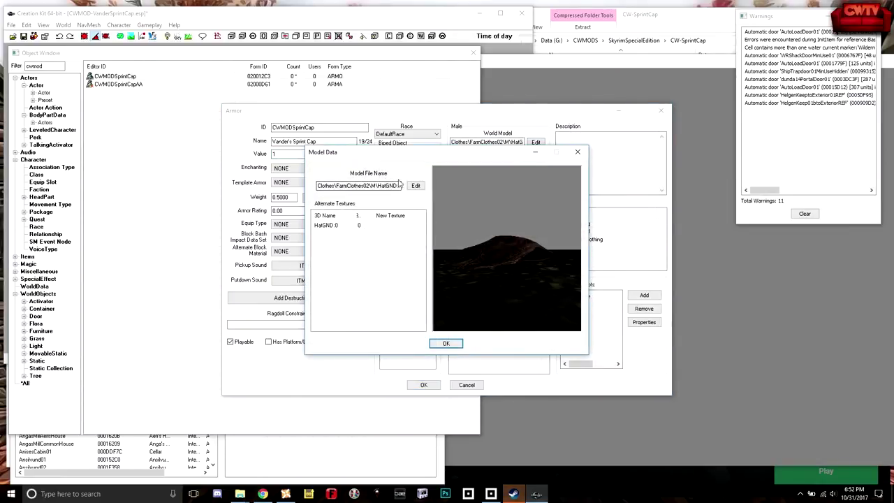
pyautogui.click(415, 186)
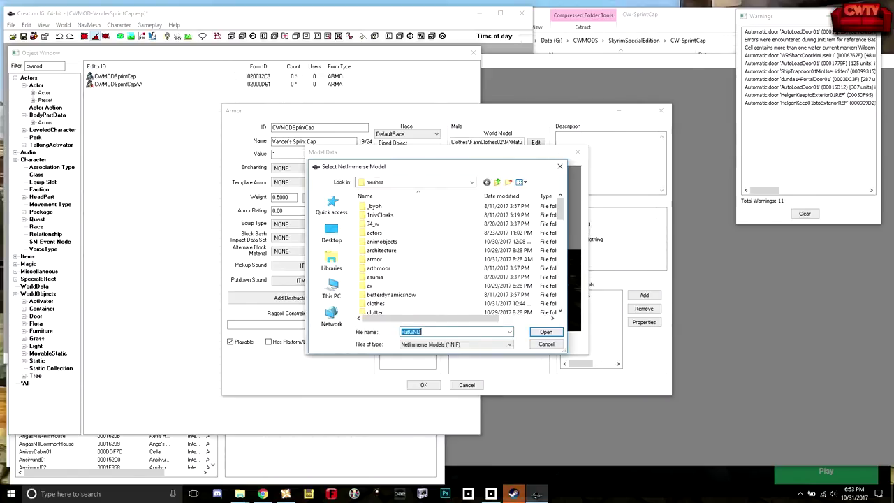
pyautogui.click(543, 344)
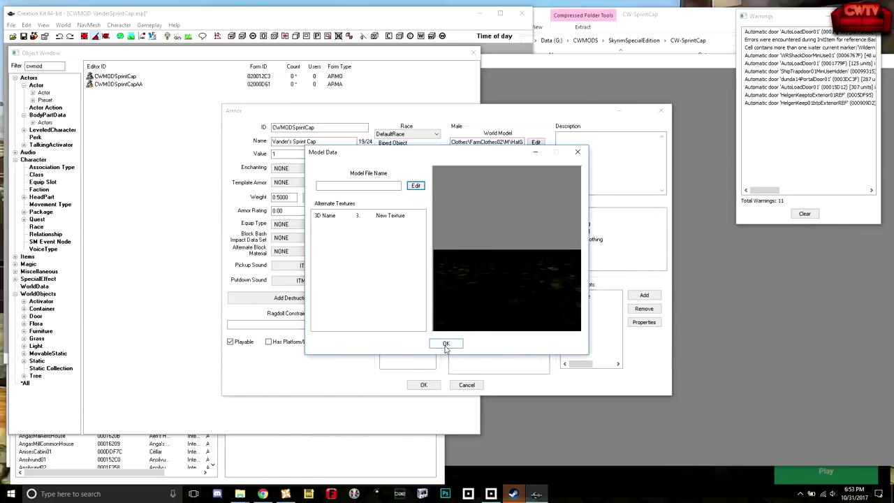
pyautogui.click(446, 345)
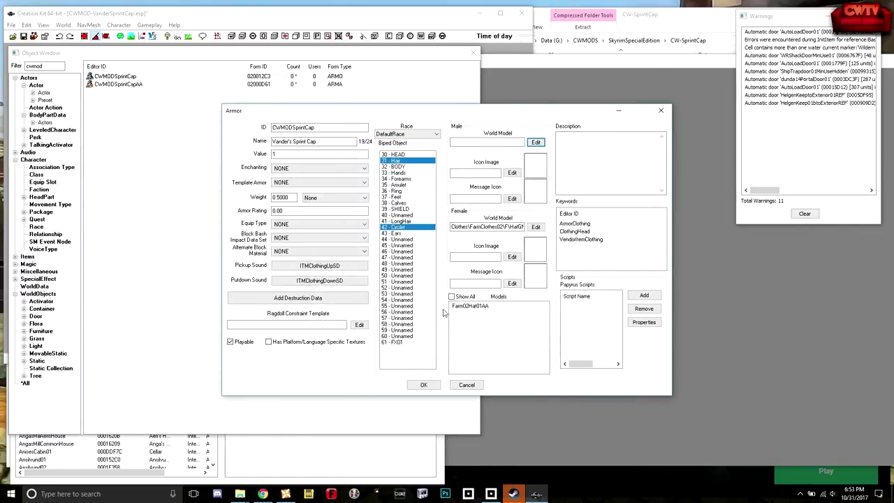
pyautogui.moveTo(356, 141); pyautogui.dragTo(257, 141)
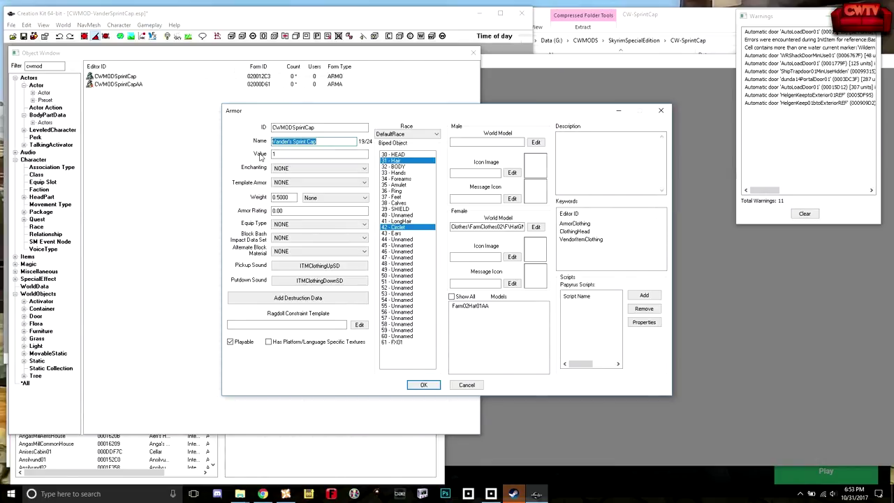
pyautogui.click(438, 385)
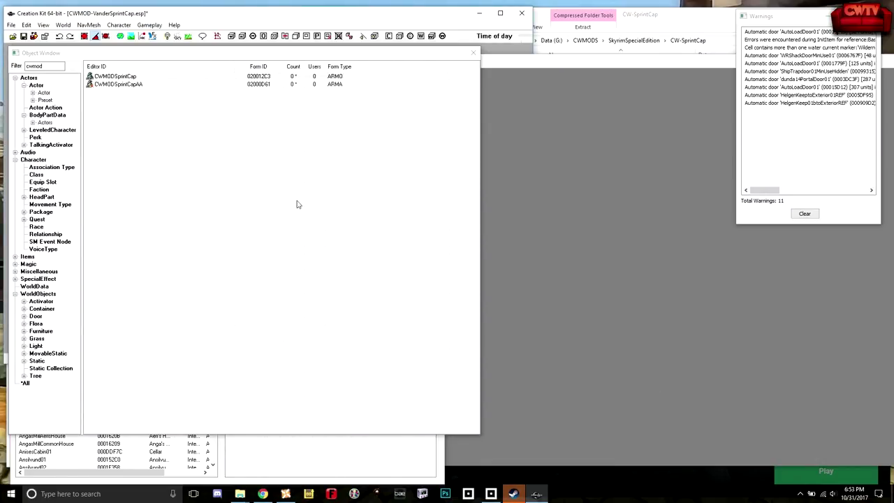
# Reopen the CWMODSprintCap armor record and set its name to Vander's Sprint Cap.
pyautogui.click(111, 79)
pyautogui.doubleClick(111, 77)
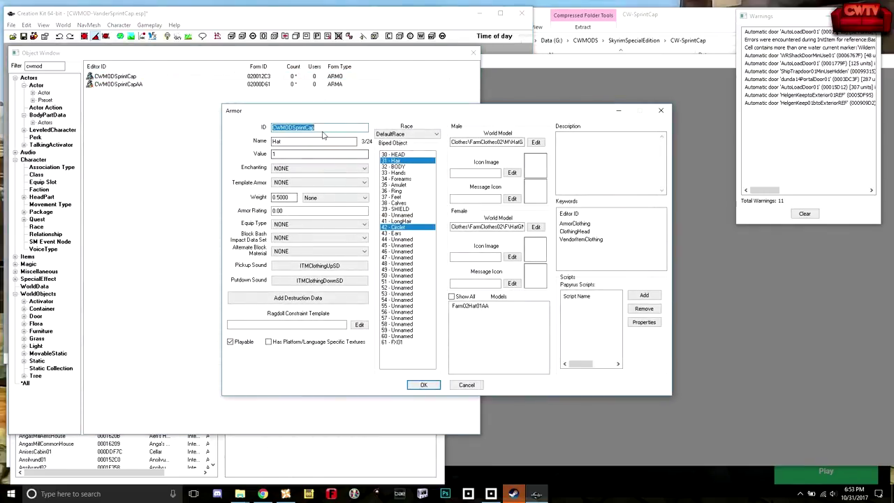
pyautogui.press('Tab')
pyautogui.write("Vander's Sprint Cap")
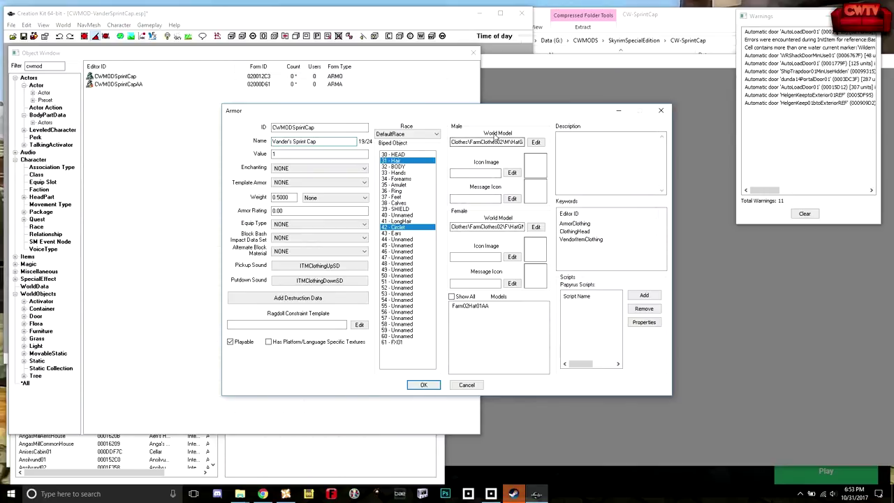
# Delete the VendorItemClothing keyword from the armor record.
pyautogui.click(580, 240)
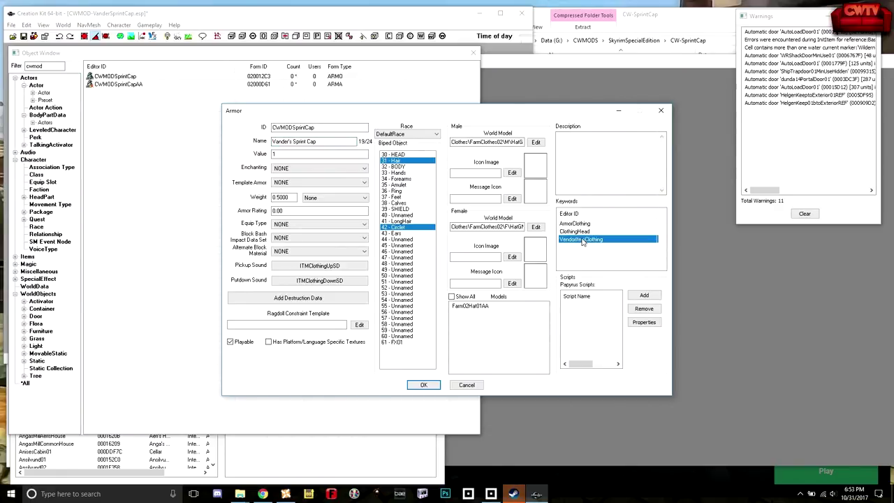
pyautogui.rightClick(584, 243)
pyautogui.click(607, 267)
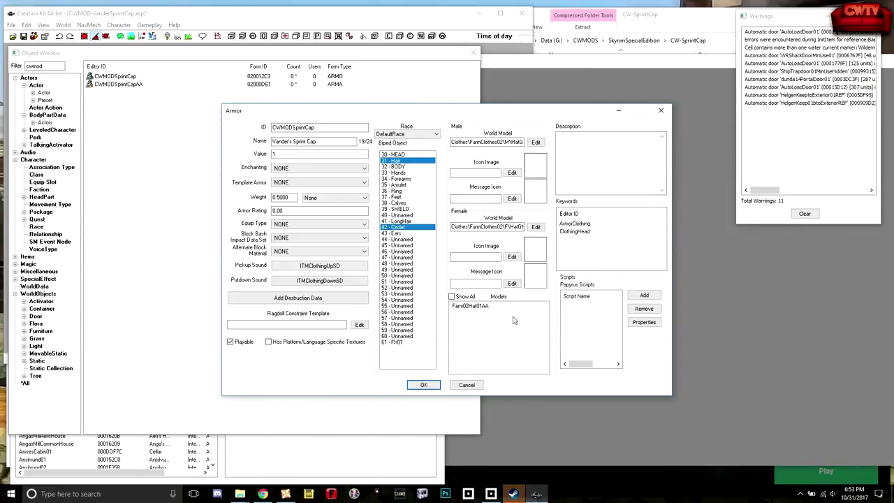
# Replace the Farm02Hat01AA model entry with the CWMODSprintCapAA armor addon and accept the armor record.
pyautogui.click(478, 310)
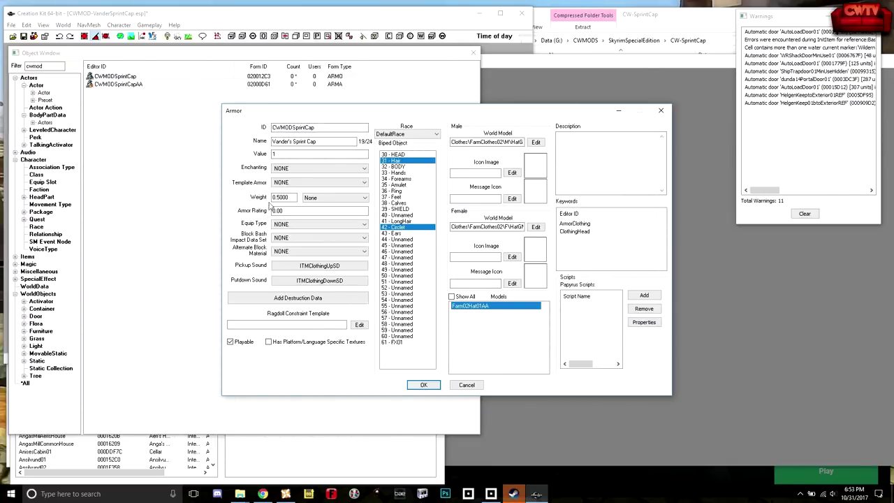
pyautogui.rightClick(478, 307)
pyautogui.click(492, 322)
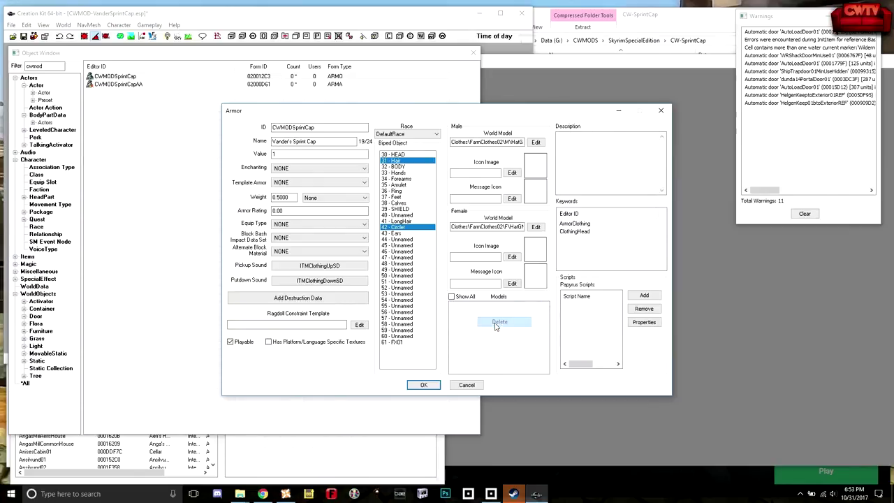
pyautogui.rightClick(489, 308)
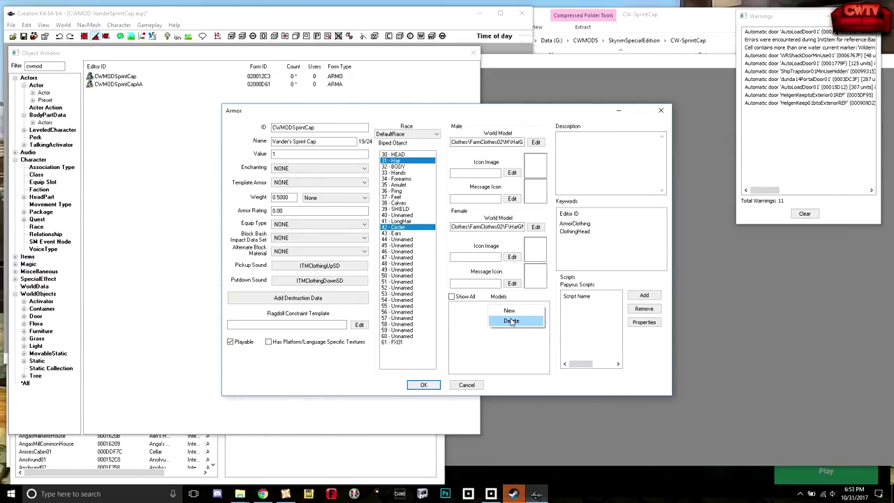
pyautogui.click(510, 311)
pyautogui.click(314, 140)
pyautogui.write('cwmod')
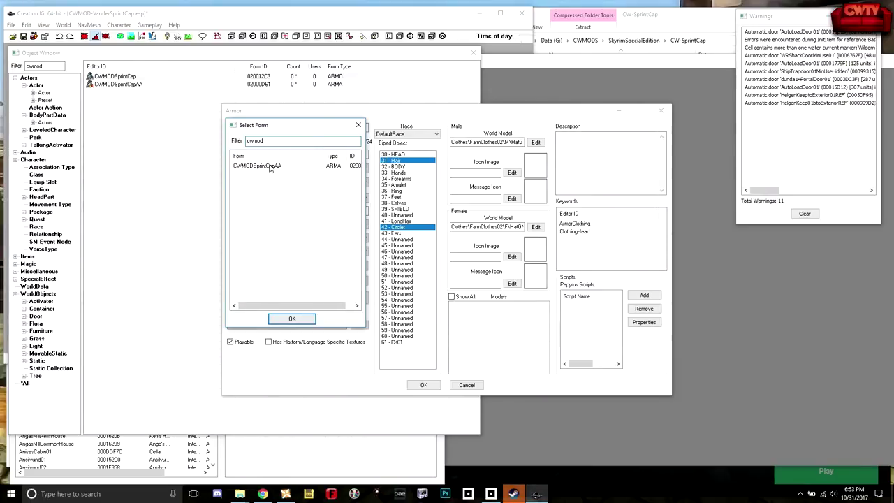
pyautogui.click(269, 167)
pyautogui.click(292, 318)
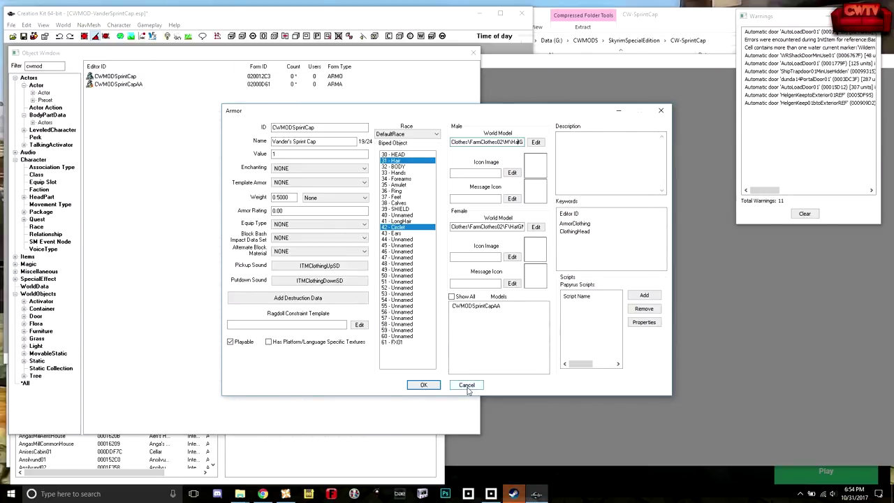
pyautogui.click(423, 386)
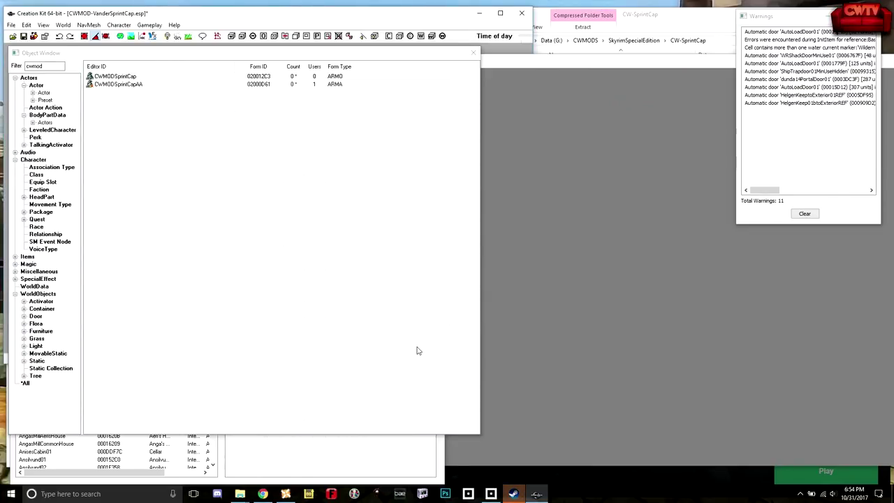
# Save the CWMOD-VanderSprintCap plugin and close Creation Kit.
pyautogui.click(23, 36)
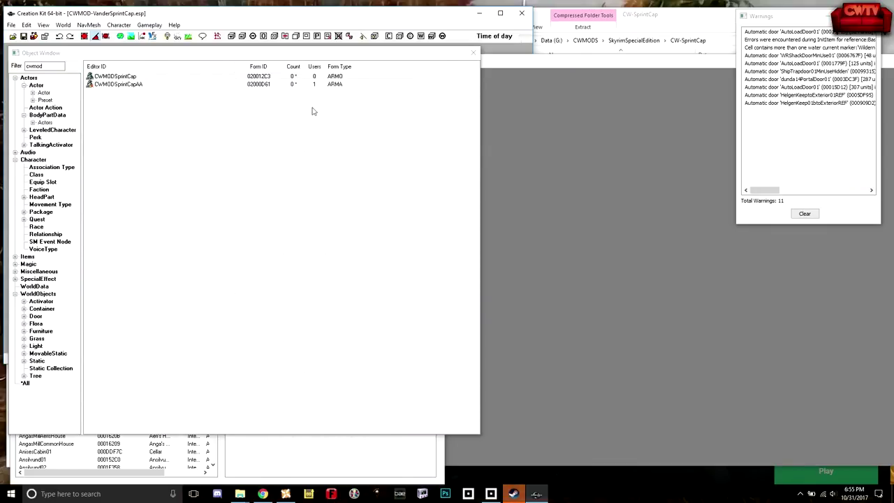
pyautogui.click(524, 14)
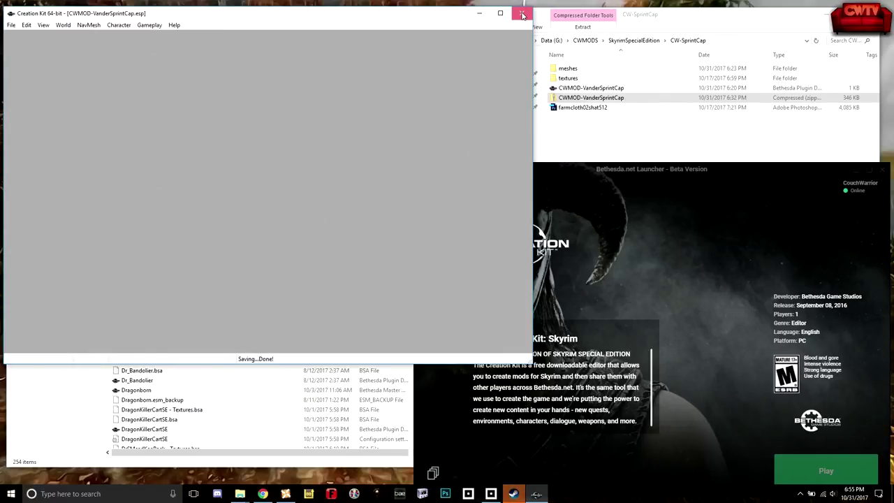
pyautogui.click(522, 14)
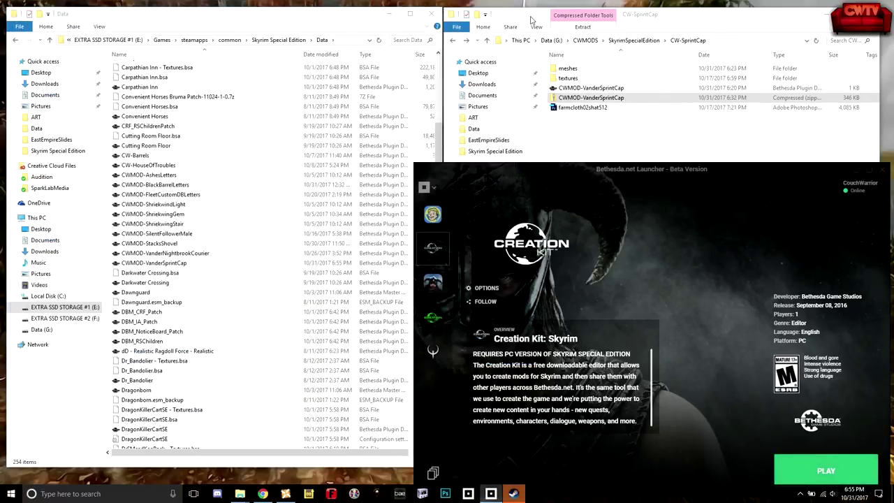
# Copy the CWMOD-VanderSprintCap plugin from the Skyrim Data folder into the CW-SprintCap folder, replacing the existing file.
pyautogui.click(676, 14)
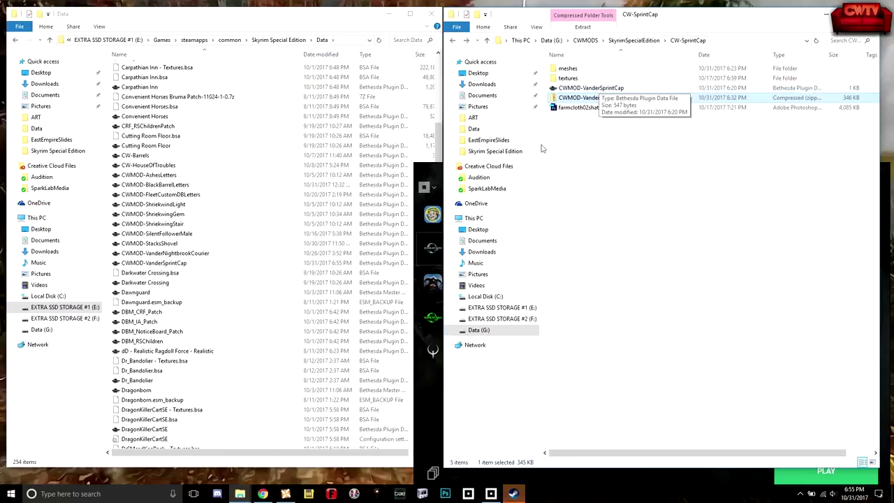
pyautogui.moveTo(137, 264); pyautogui.dragTo(640, 222)
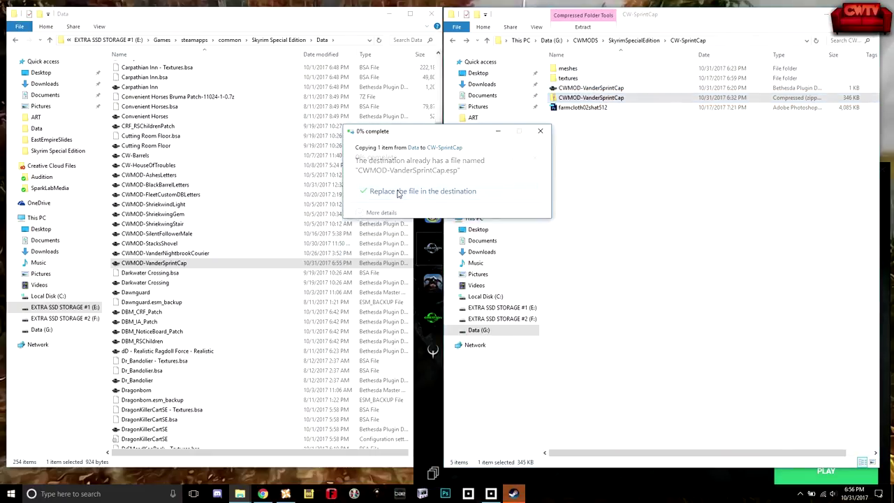
pyautogui.click(398, 191)
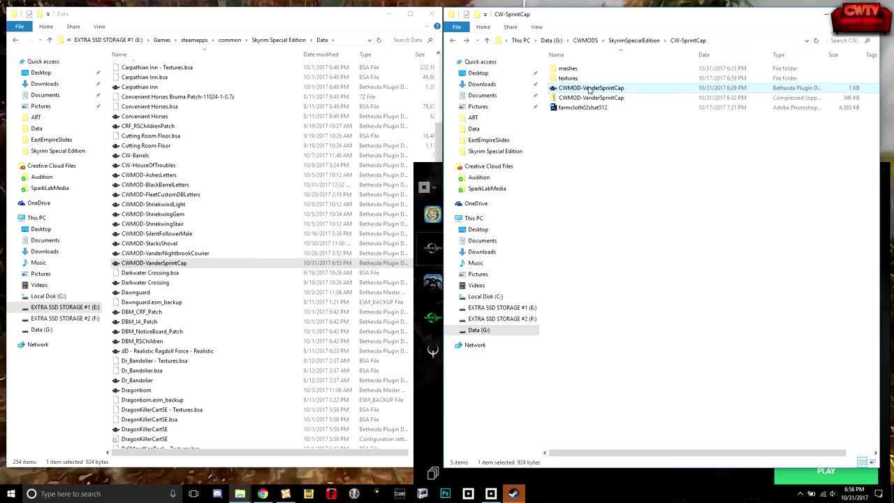
# Add the updated CWMOD-VanderSprintCap plugin to the zip archive of the same name, replacing the copy inside it.
pyautogui.keyDown('shift'); pyautogui.click(591, 98); pyautogui.keyUp('shift')
pyautogui.moveTo(591, 98); pyautogui.dragTo(599, 103)
pyautogui.click(419, 213)
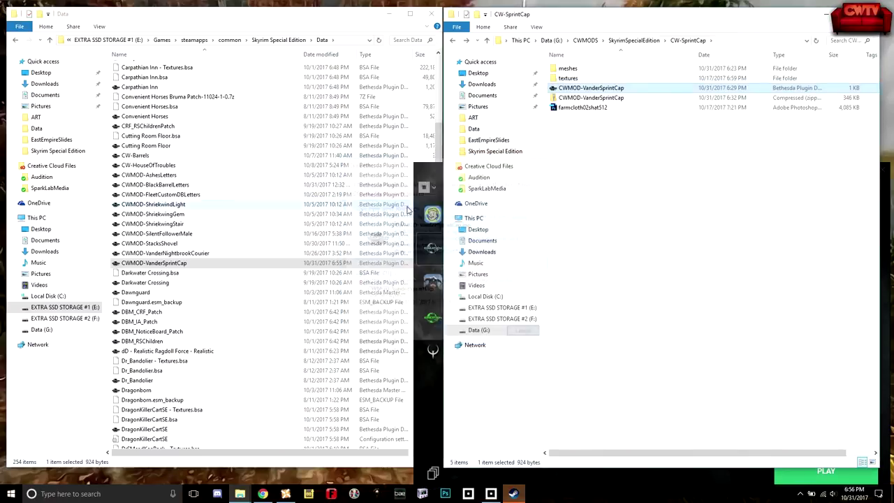
pyautogui.click(654, 237)
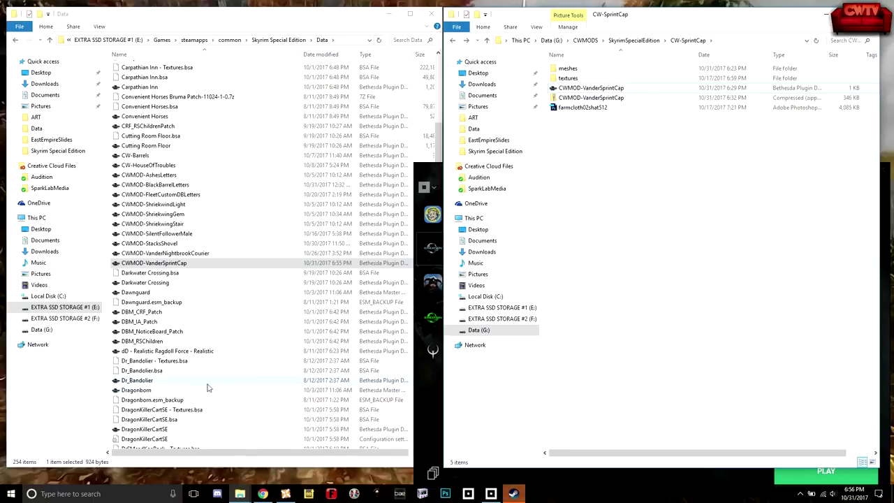
# Switch to Nexus Mod Manager, show its list of mods and enlarge the window vertically.
pyautogui.click(285, 494)
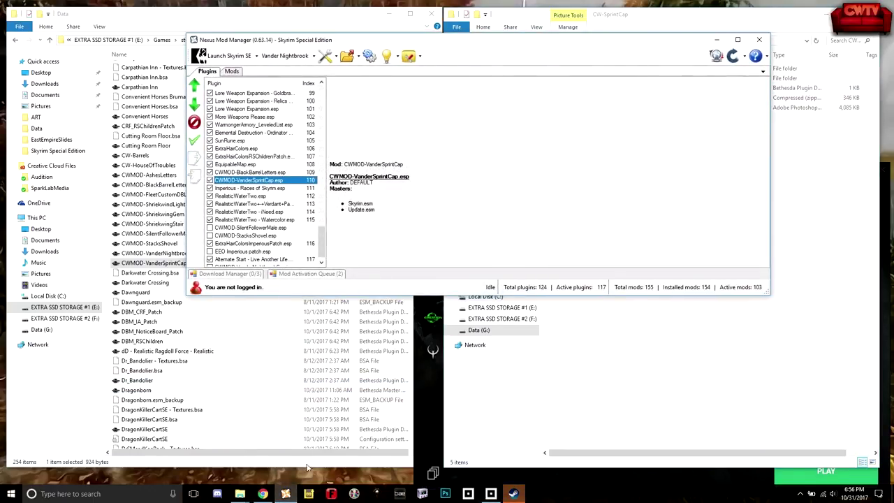
pyautogui.click(231, 71)
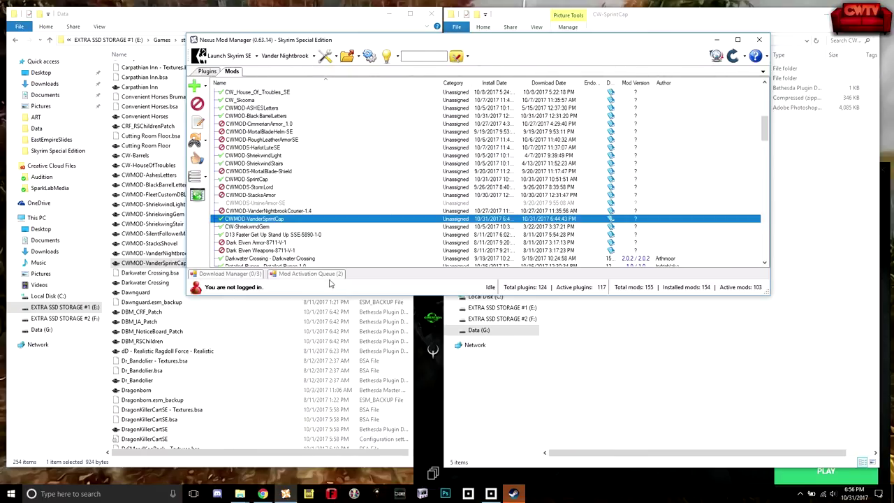
pyautogui.moveTo(417, 294); pyautogui.dragTo(417, 433)
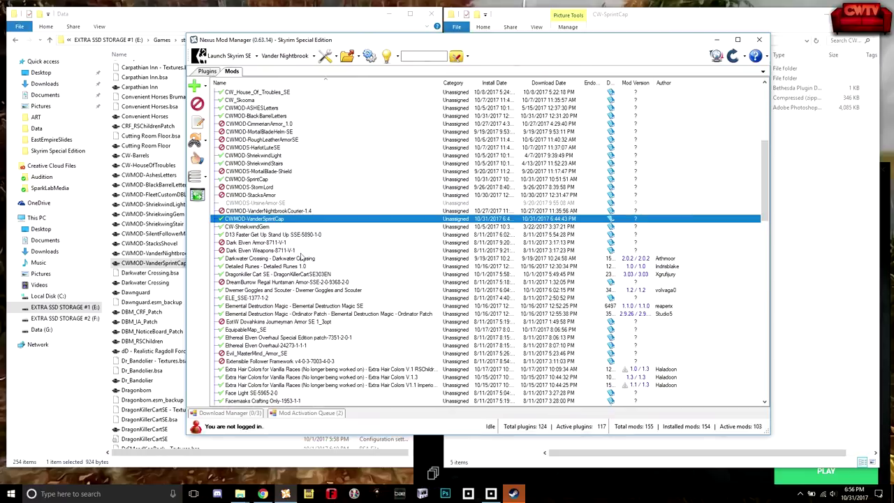
# Disable the CWMOD-SprintCap mod while leaving CWMOD-VanderSprintCap active.
pyautogui.click(257, 180)
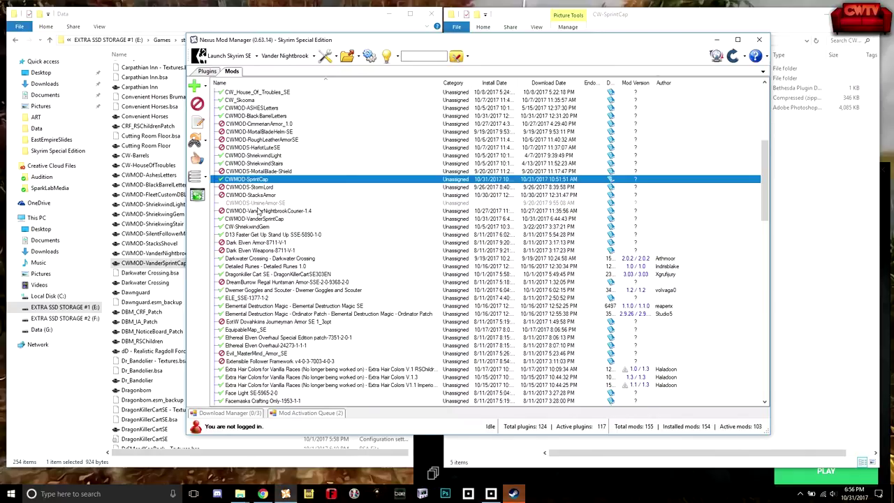
pyautogui.click(260, 219)
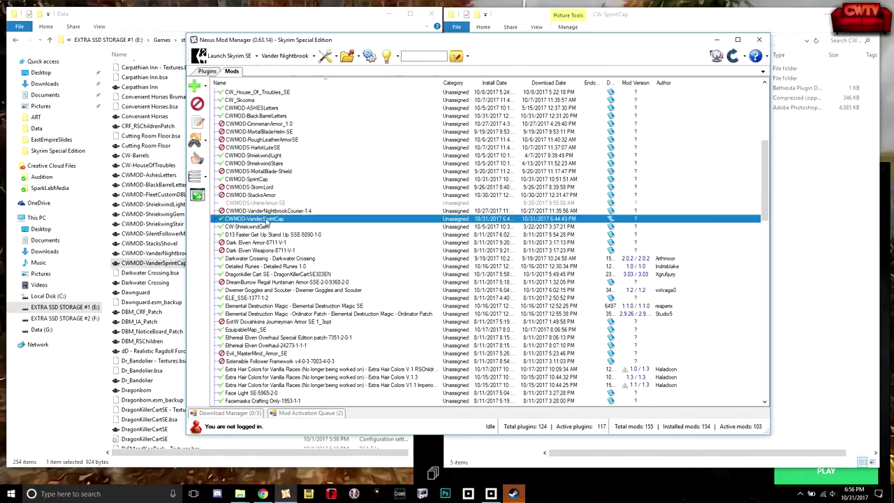
pyautogui.click(257, 179)
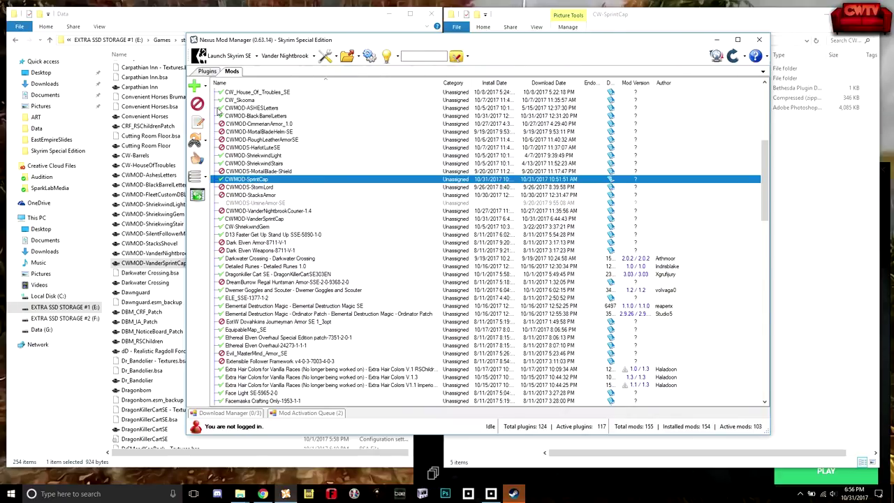
pyautogui.click(198, 106)
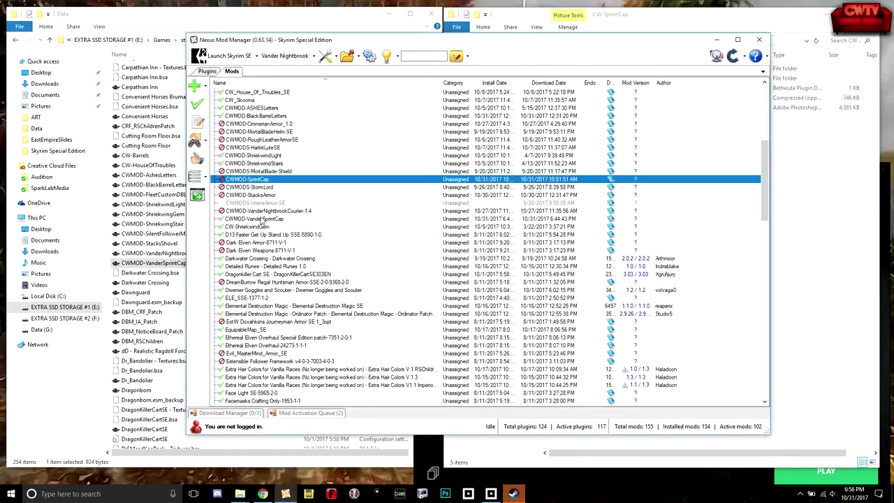
pyautogui.click(257, 218)
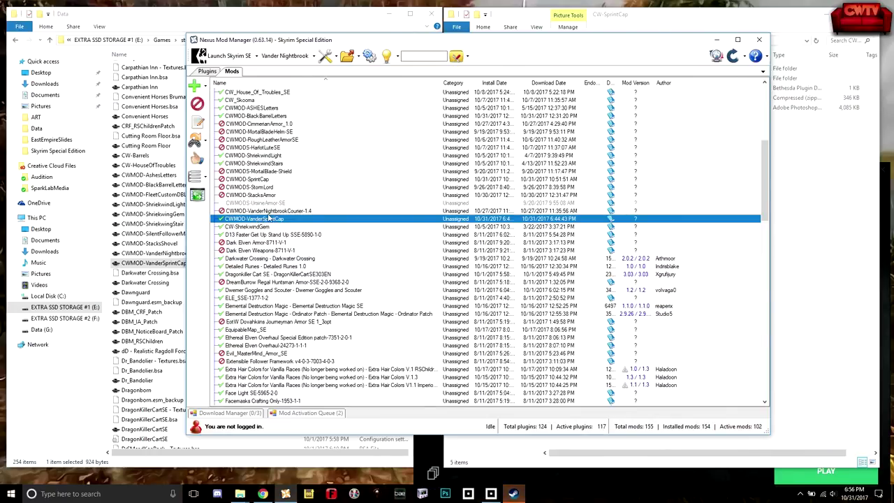
pyautogui.click(250, 179)
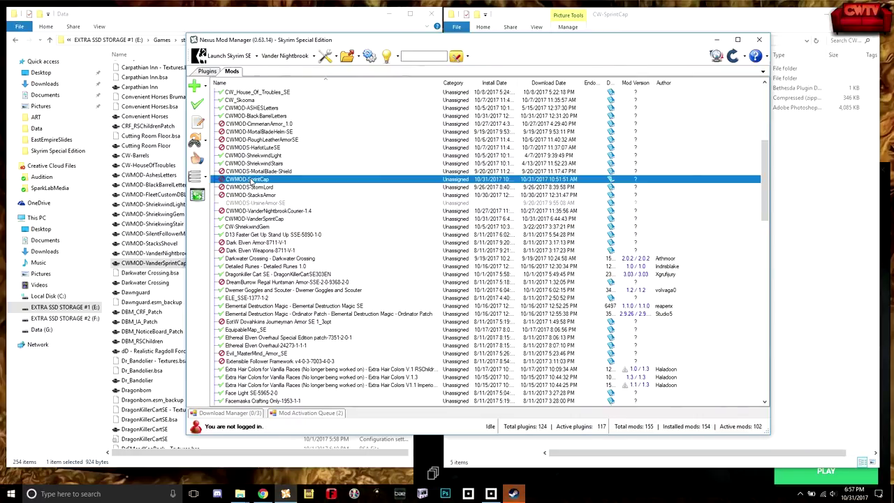
# Select the CWMOD-VanderSprintCap mod, switch to Skyrim Special Edition and bring up the saved games of the Vander character.
pyautogui.click(263, 220)
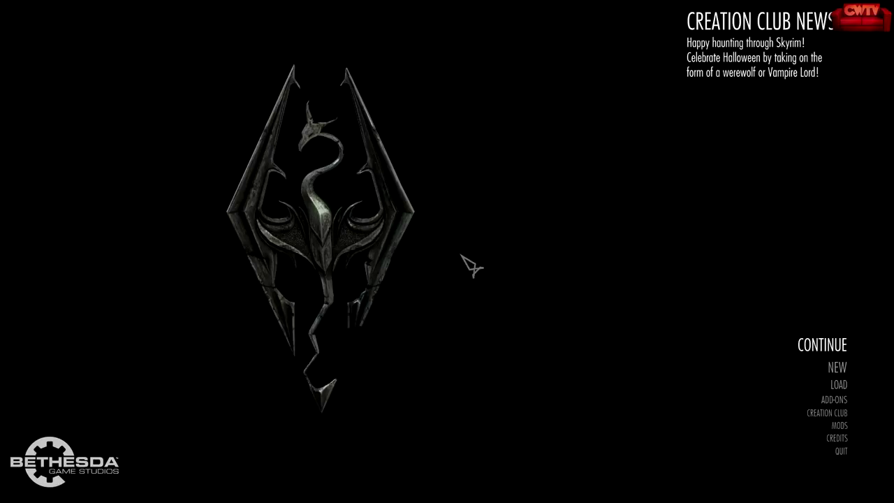
pyautogui.click(842, 387)
pyautogui.scroll(-5, 670, 370)
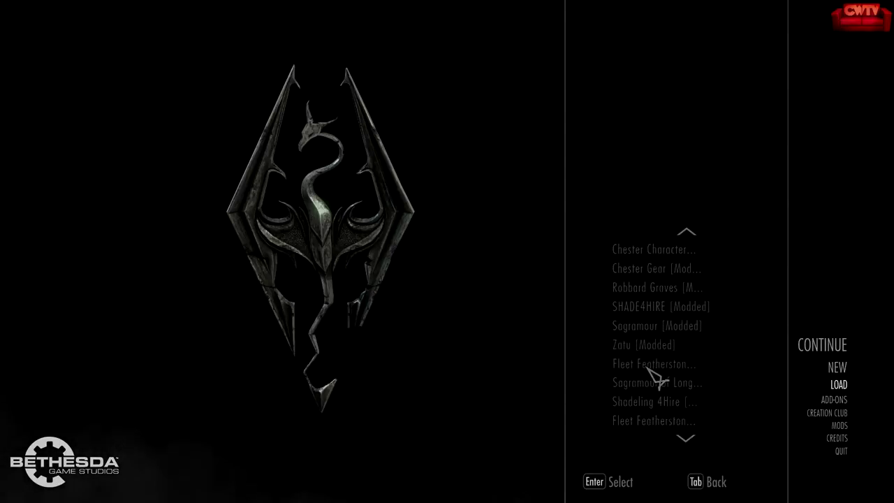
pyautogui.scroll(-6, 656, 365)
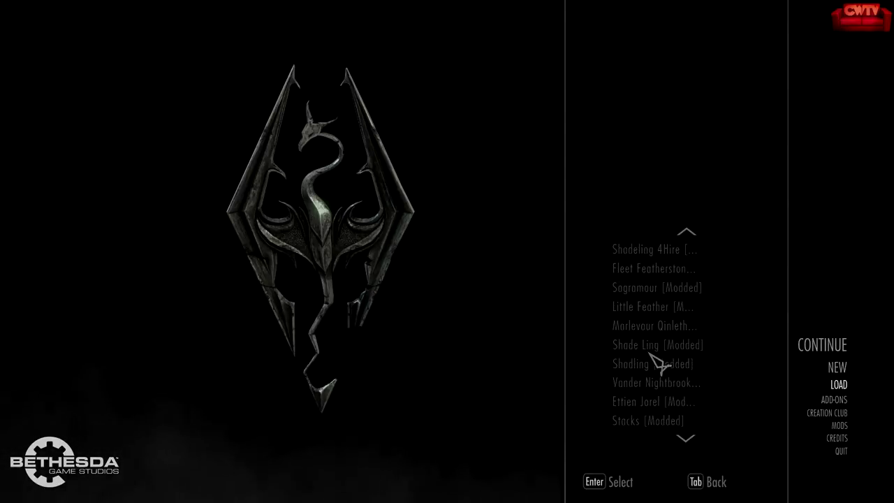
pyautogui.click(647, 384)
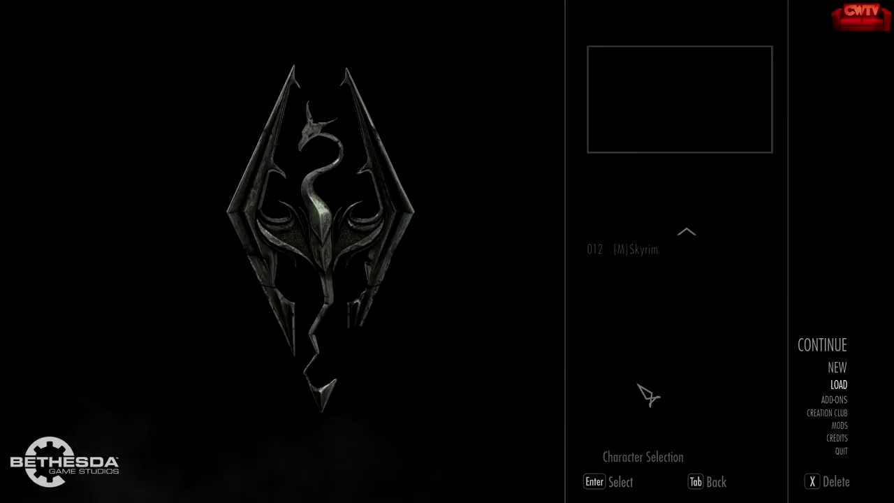
# Load the character's save 017, made in The Winking Skeever.
pyautogui.scroll(8, 653, 269)
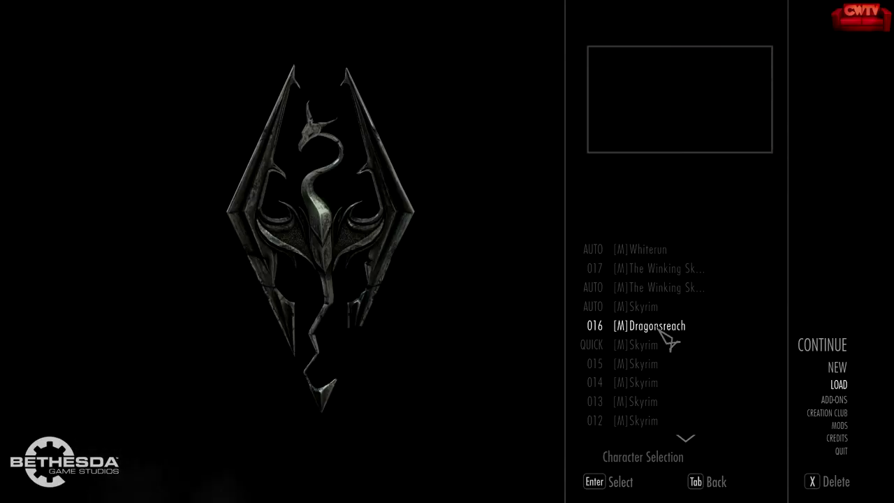
pyautogui.click(645, 274)
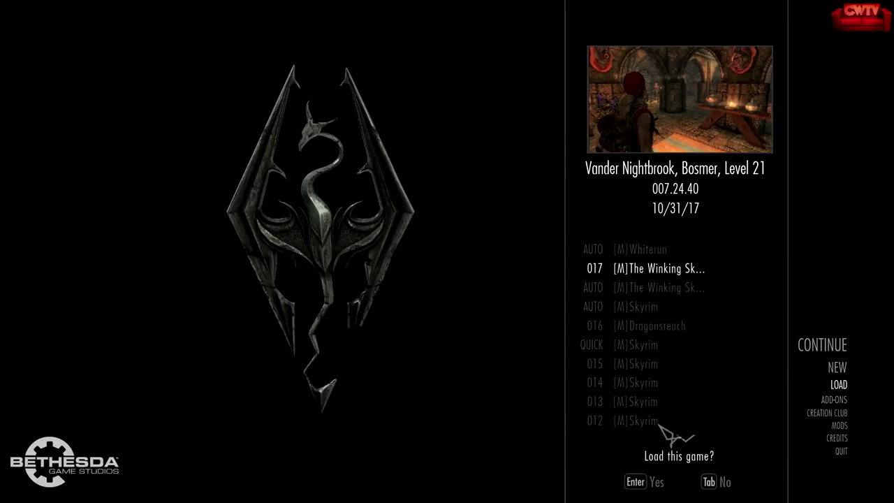
pyautogui.click(661, 489)
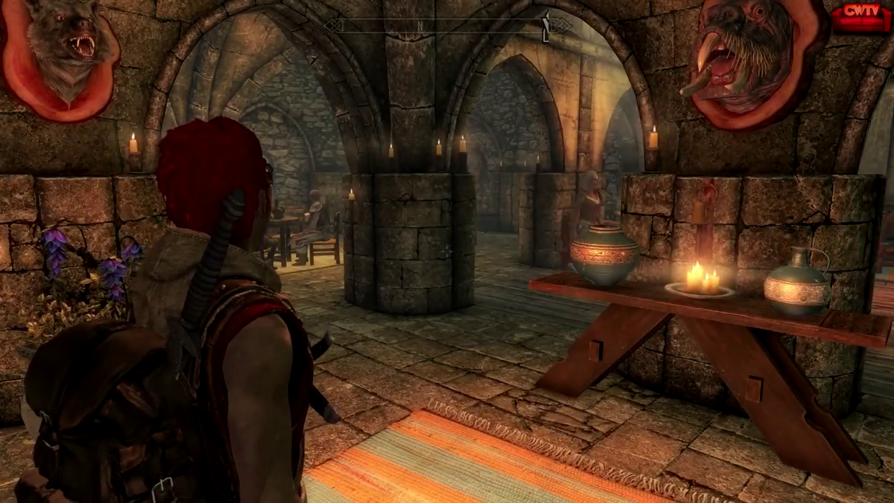
# View the character from the front in third person and open the inventory to reach the apparel.
pyautogui.scroll(-3, 447, 251)
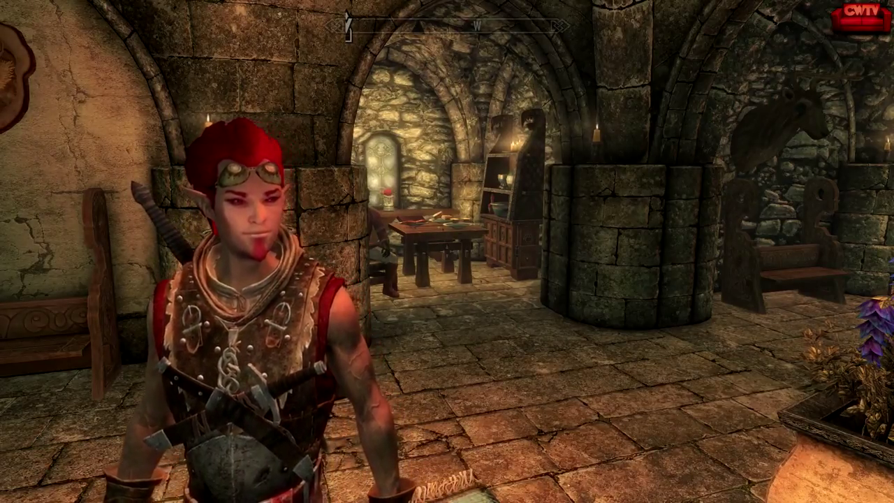
pyautogui.press('i')
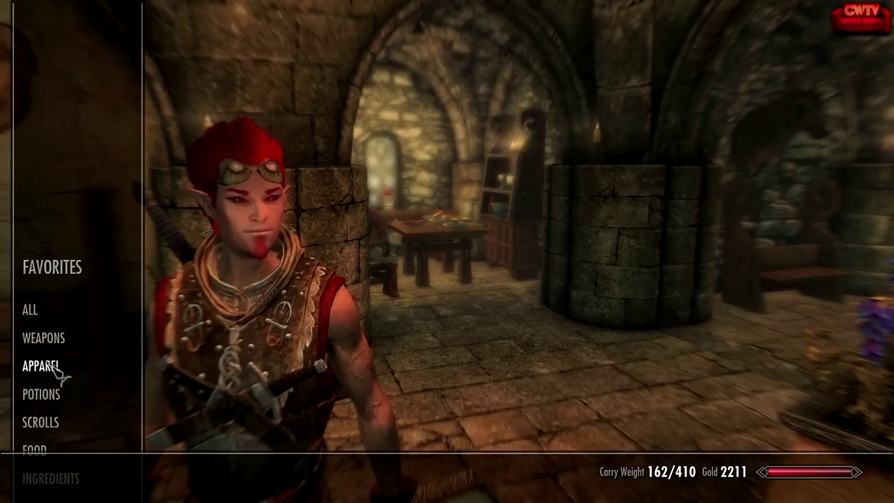